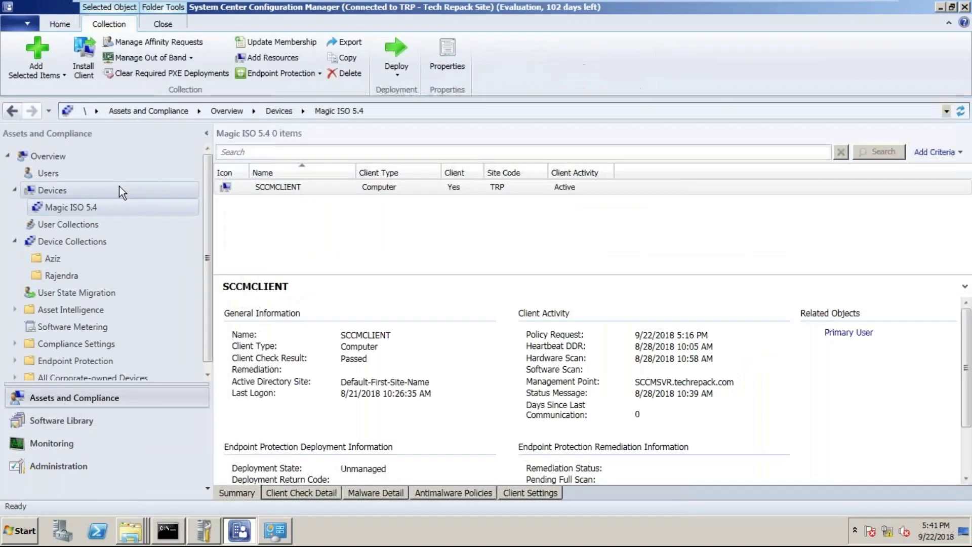
Open the second subfolder under Device Collections.
click(39, 186)
click(42, 174)
click(52, 186)
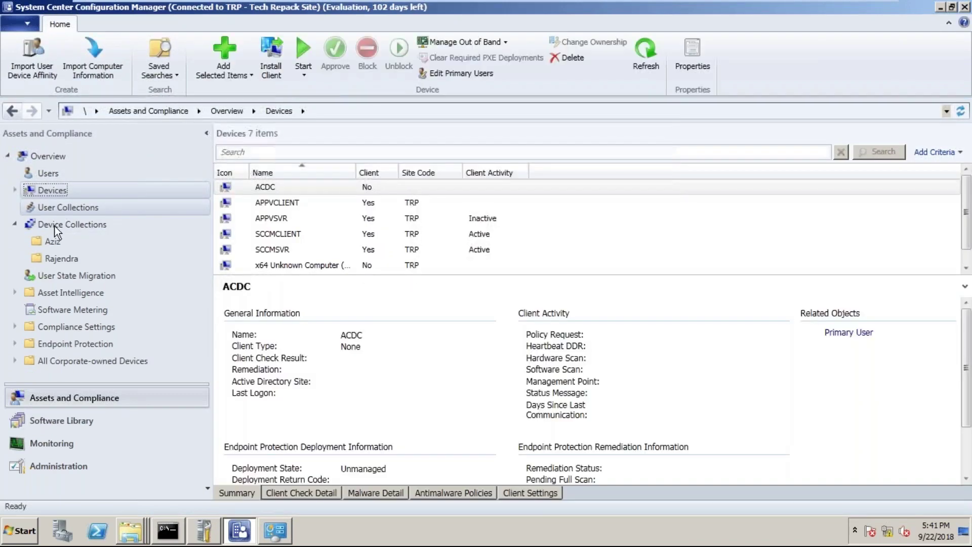
click(54, 225)
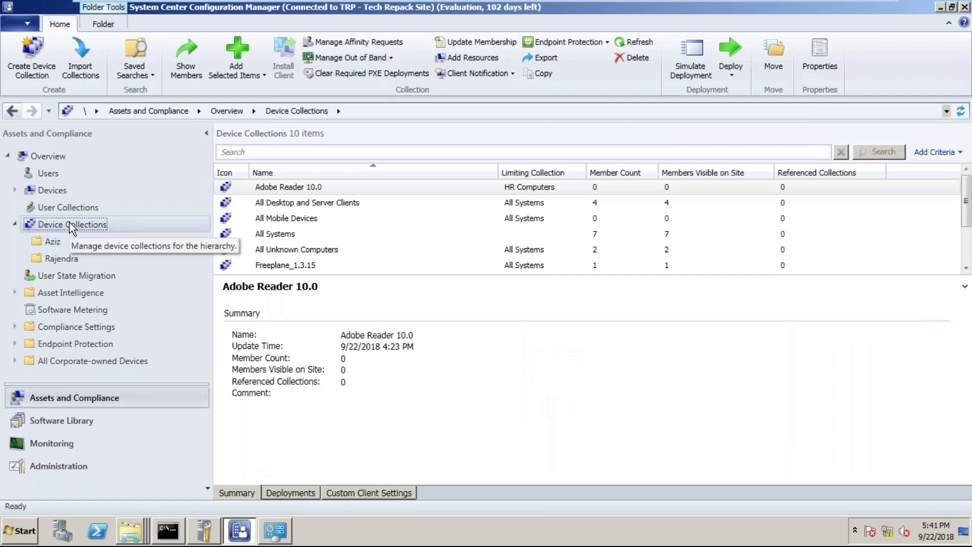
click(65, 249)
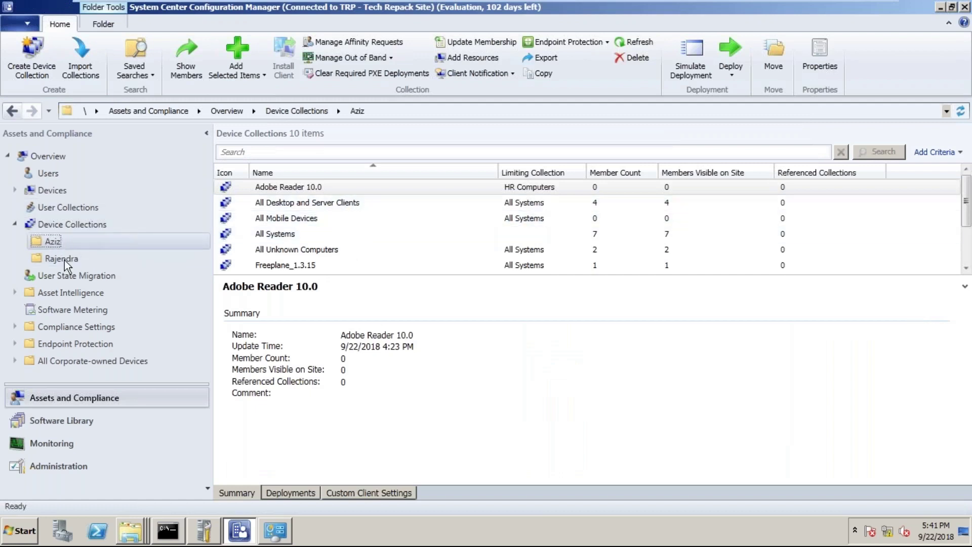
click(65, 259)
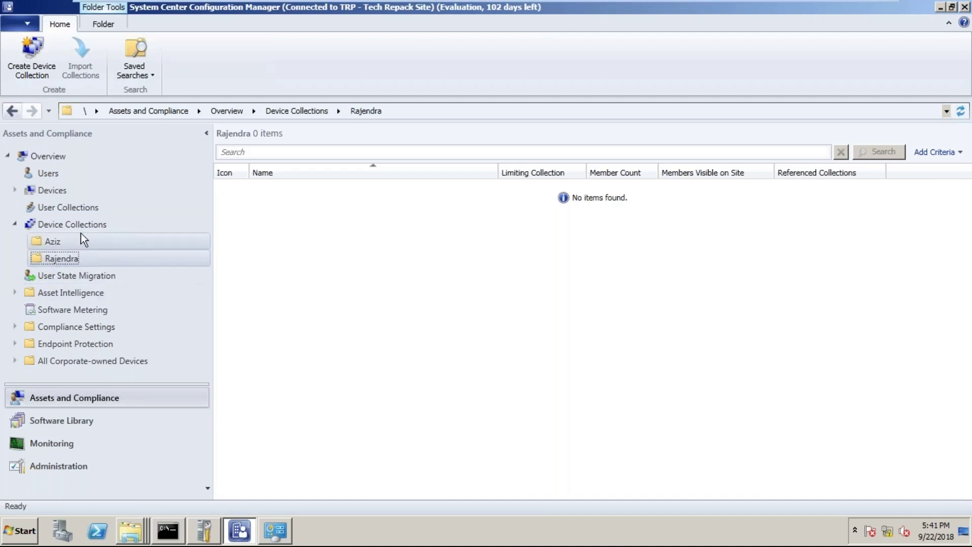
Start creating a device collection in this folder and name it VLC_Media_Player_2.2.2_22/09/2018.
right_click(379, 278)
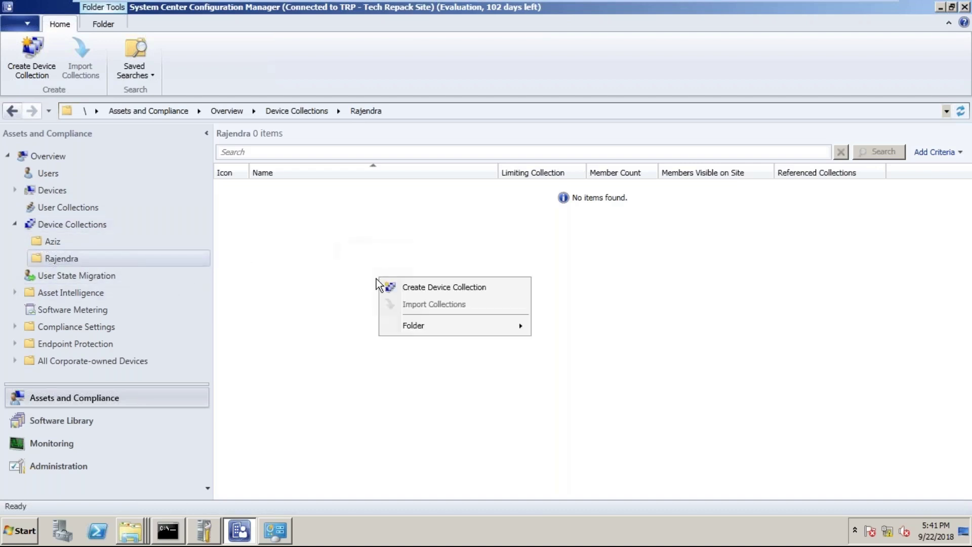
click(466, 289)
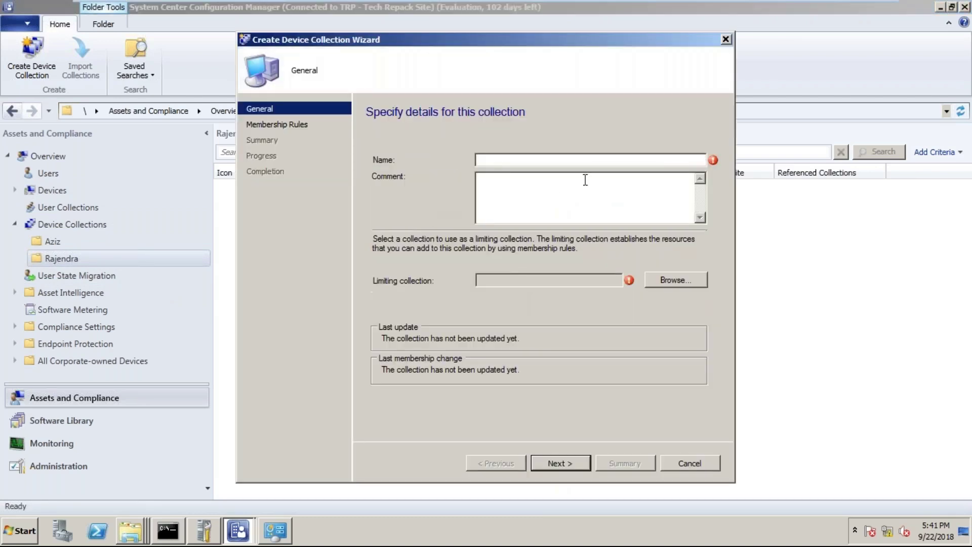
text(VLC_Media_Player_2.2)
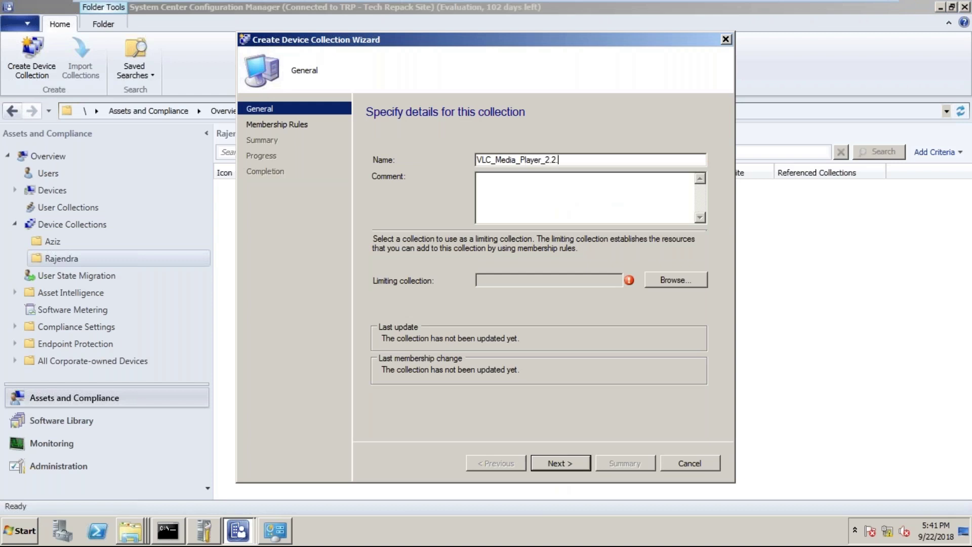
text(.2_22/09/2018)
drag(626, 159, 438, 163)
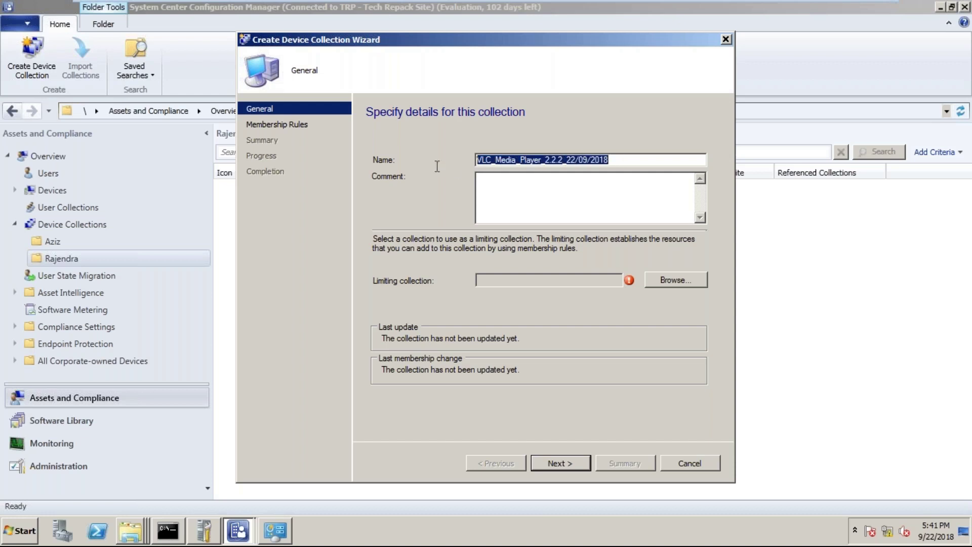
click(512, 160)
drag(620, 159, 448, 162)
click(525, 160)
drag(619, 159, 430, 163)
click(549, 160)
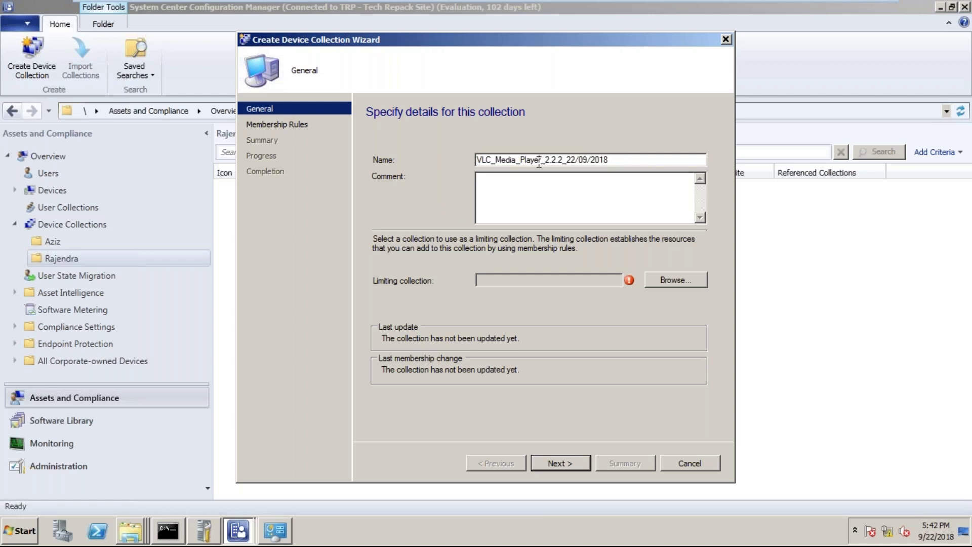
drag(542, 161, 471, 162)
click(537, 161)
double_click(565, 161)
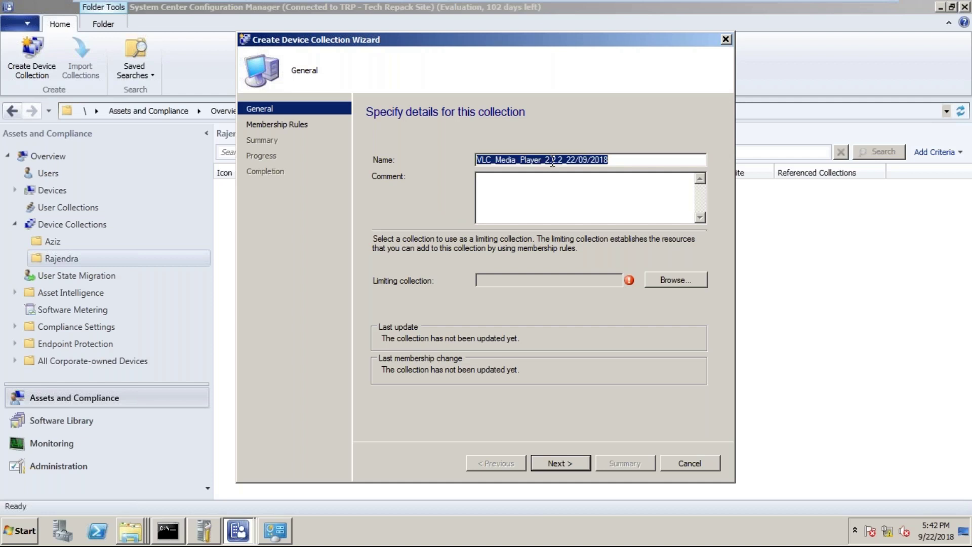
click(564, 161)
drag(565, 162, 611, 161)
click(617, 177)
key(shift+Tab)
click(521, 196)
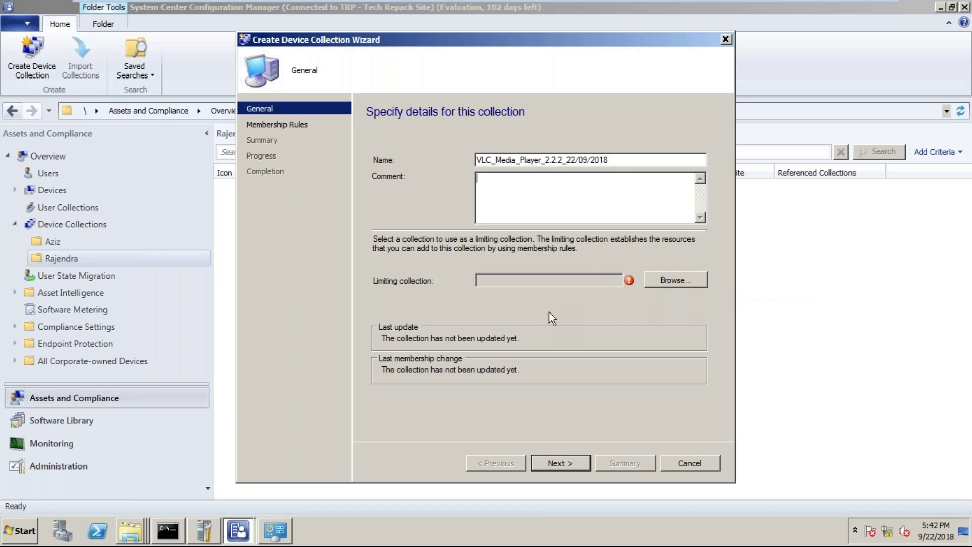
Choose All Systems as the limiting collection for the new device collection.
click(676, 283)
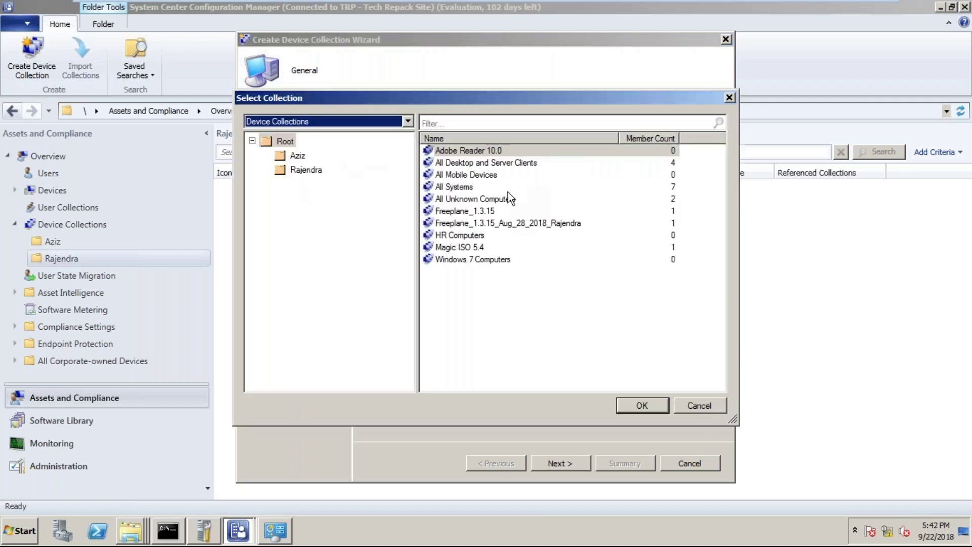
click(462, 187)
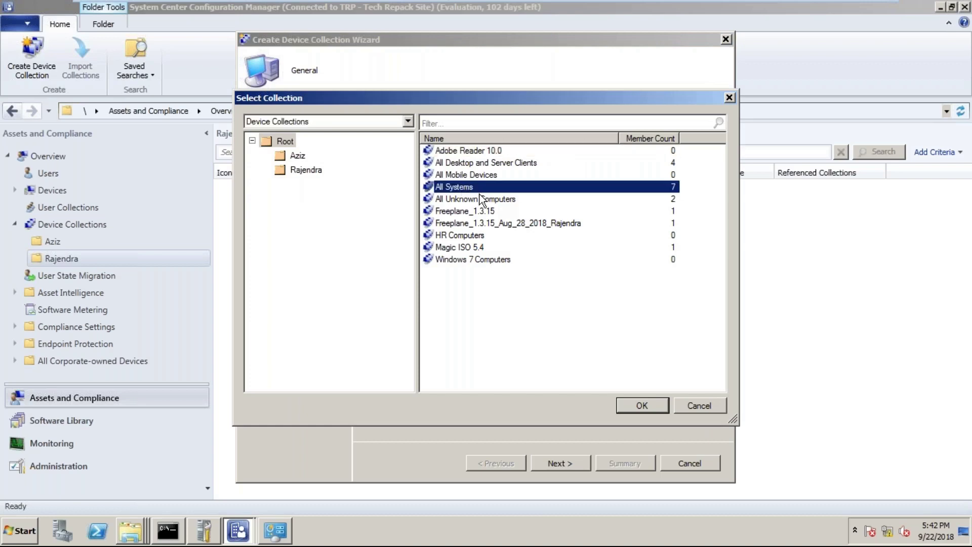
click(462, 179)
click(460, 188)
click(641, 406)
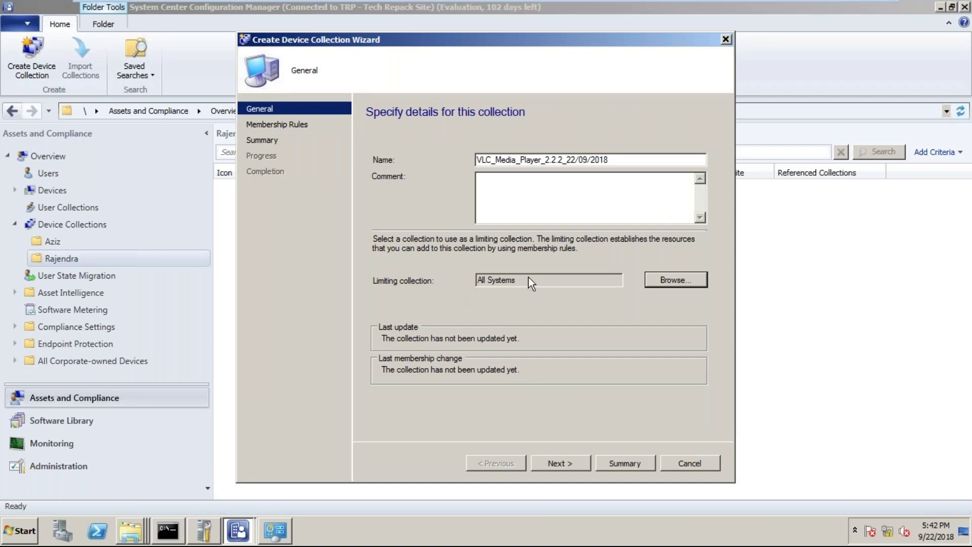
Change the limiting collection to Windows 7 Computers.
click(674, 280)
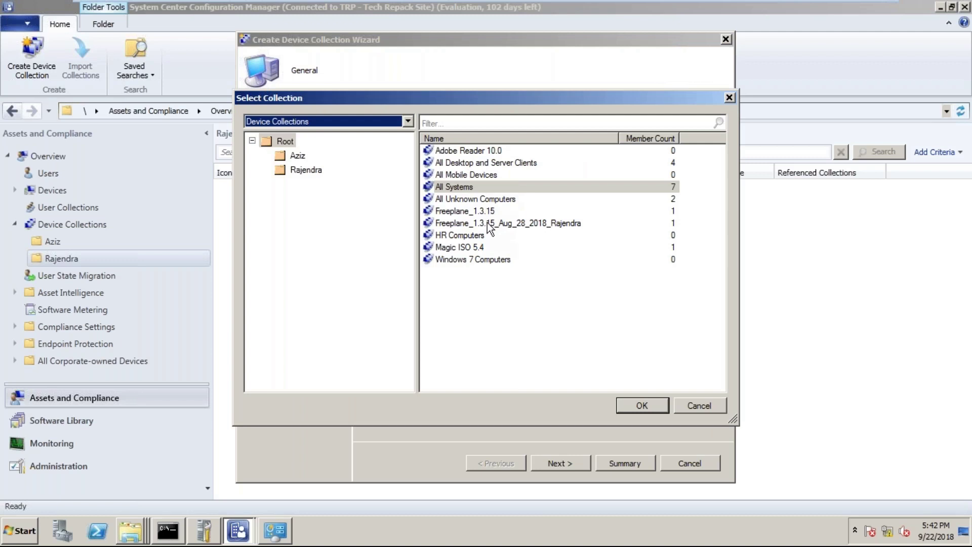
click(455, 304)
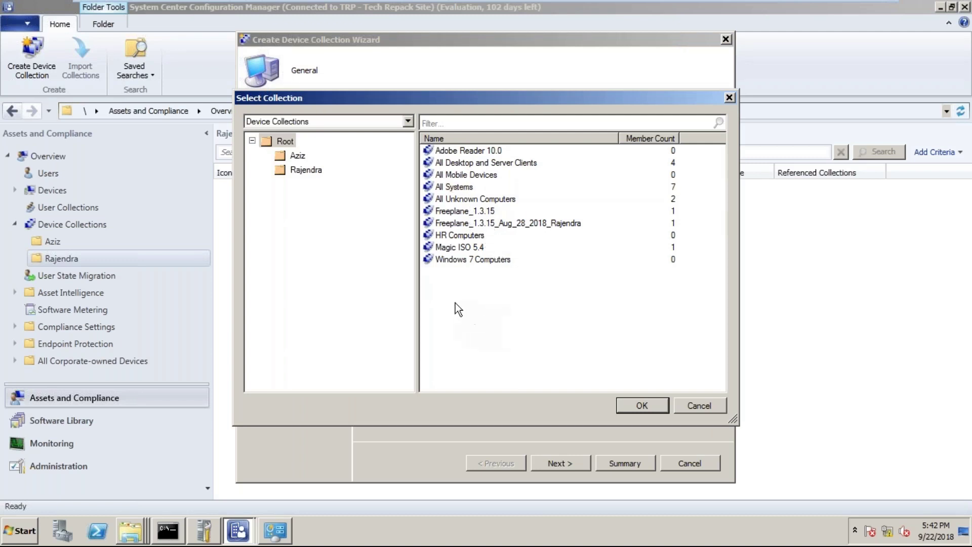
click(502, 263)
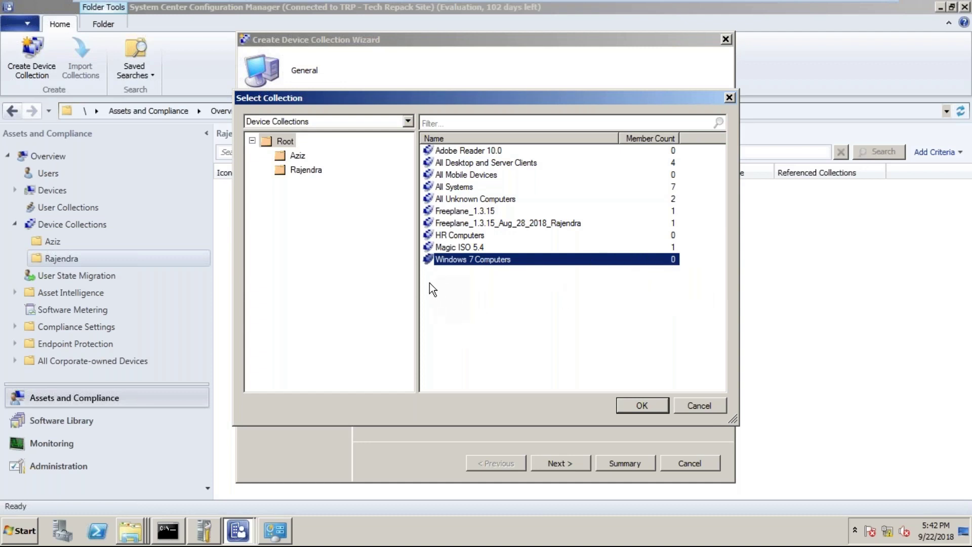
click(442, 277)
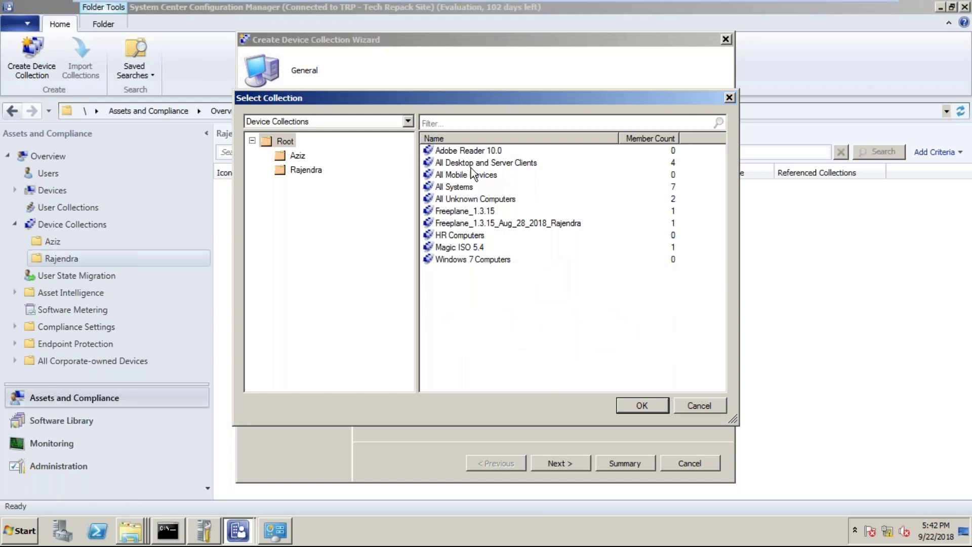
click(484, 260)
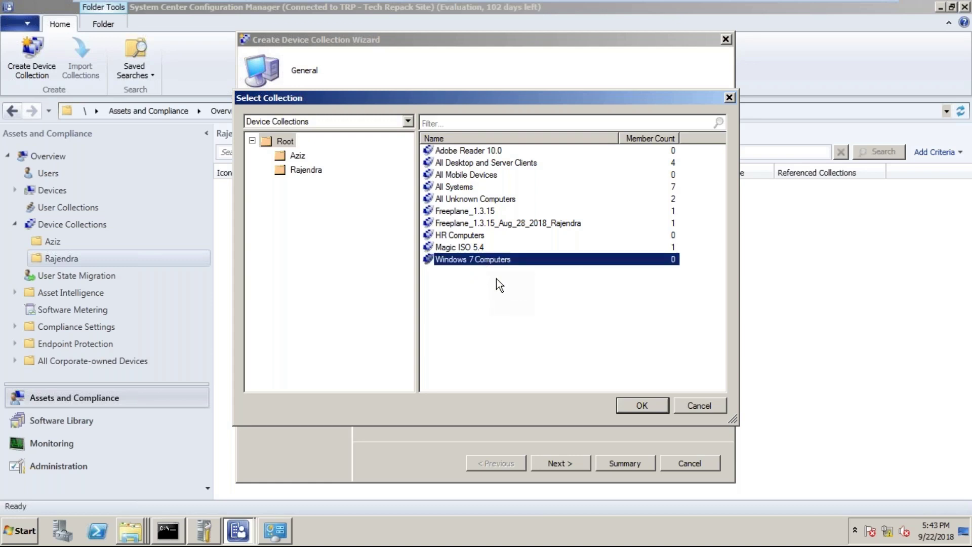
click(641, 404)
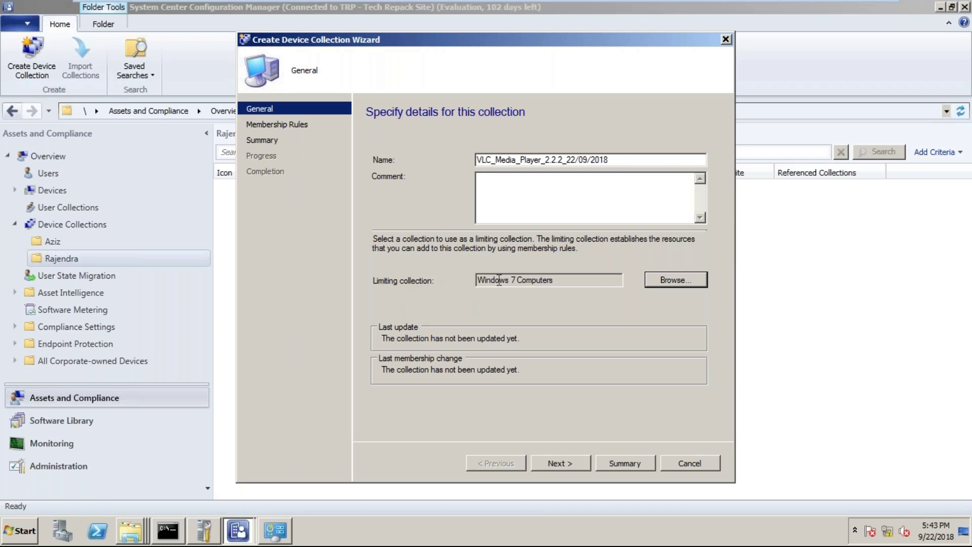
Set the limiting collection back to All Systems and continue to the membership rules.
click(651, 282)
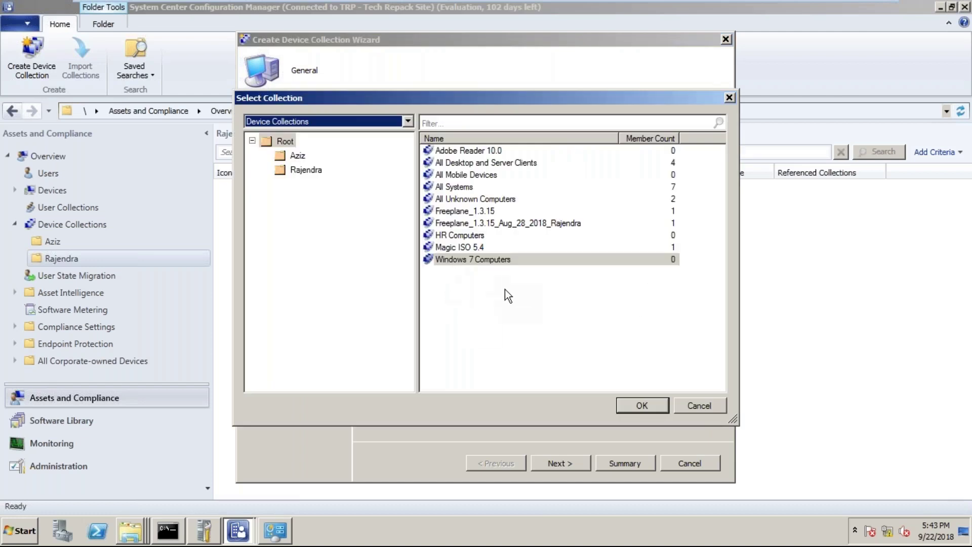
click(482, 166)
click(479, 179)
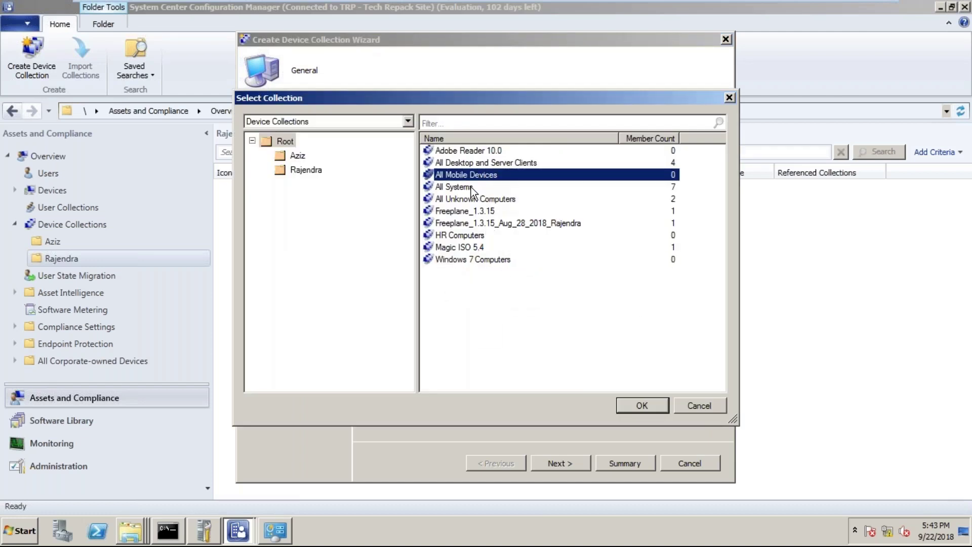
click(471, 187)
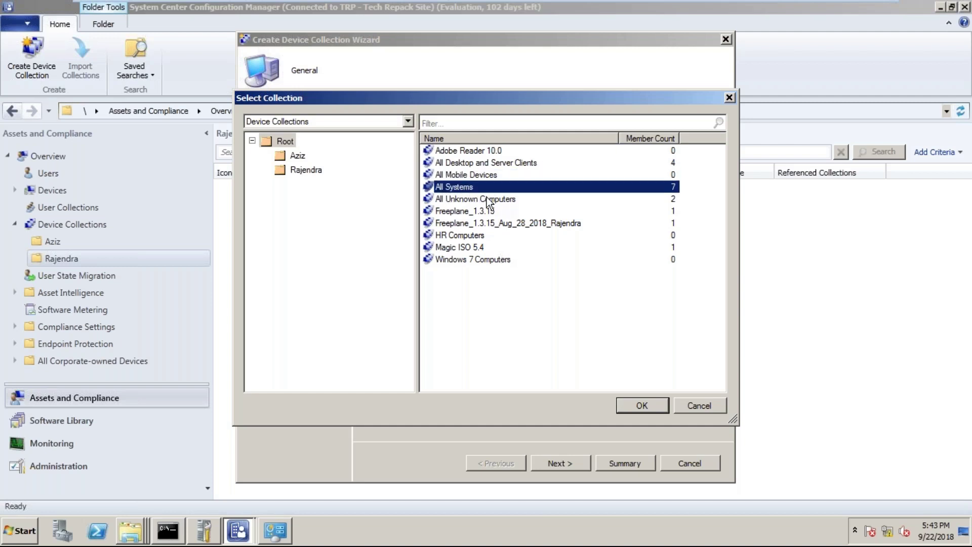
click(642, 406)
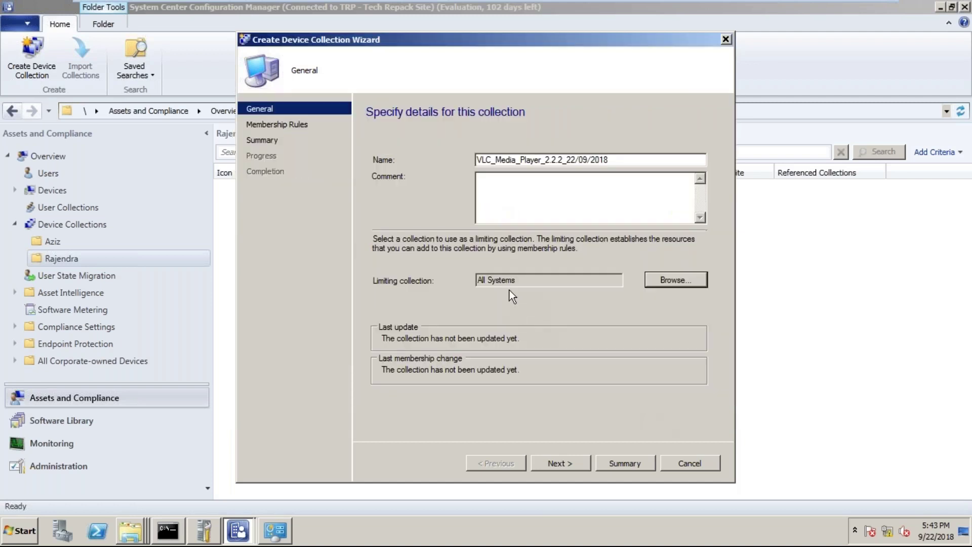
click(560, 463)
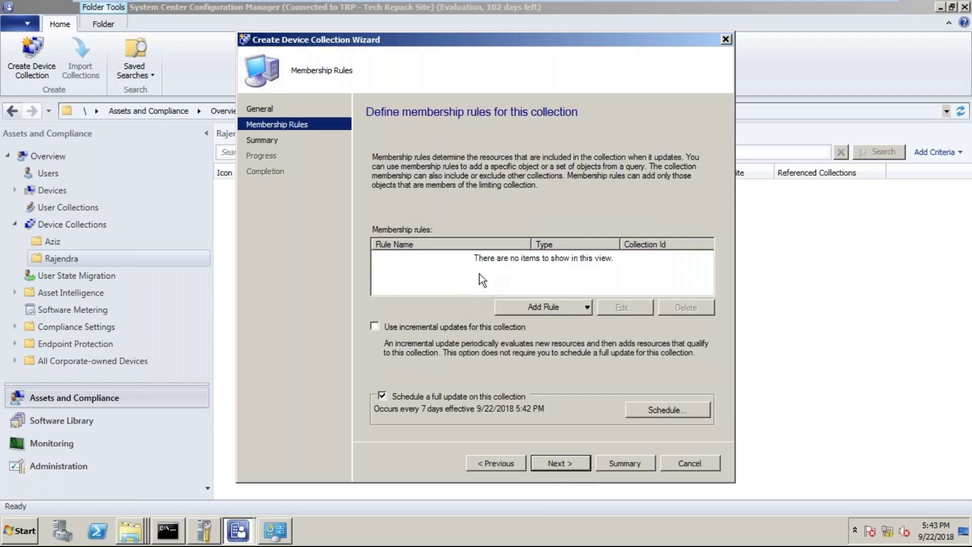
Add a direct membership rule to the collection and proceed to its resource search criteria.
click(576, 311)
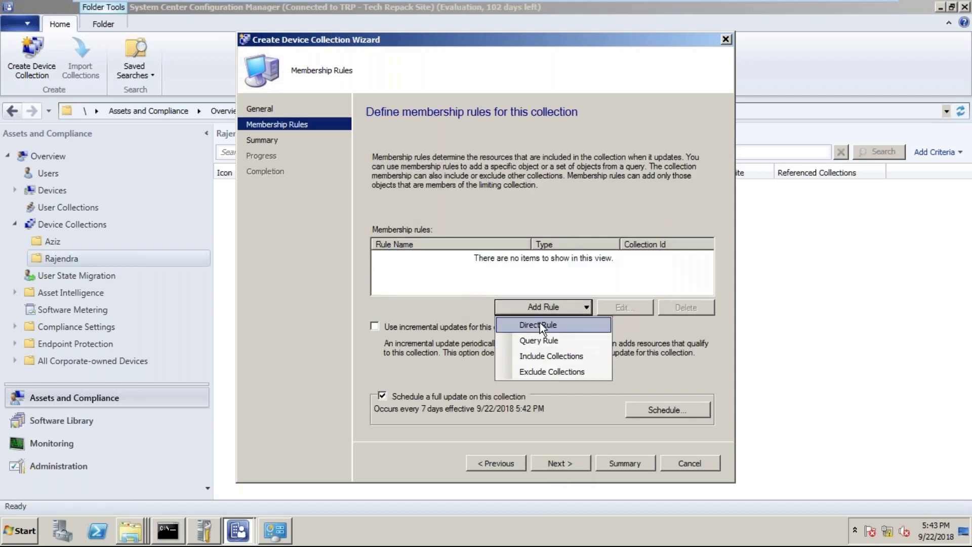
click(432, 273)
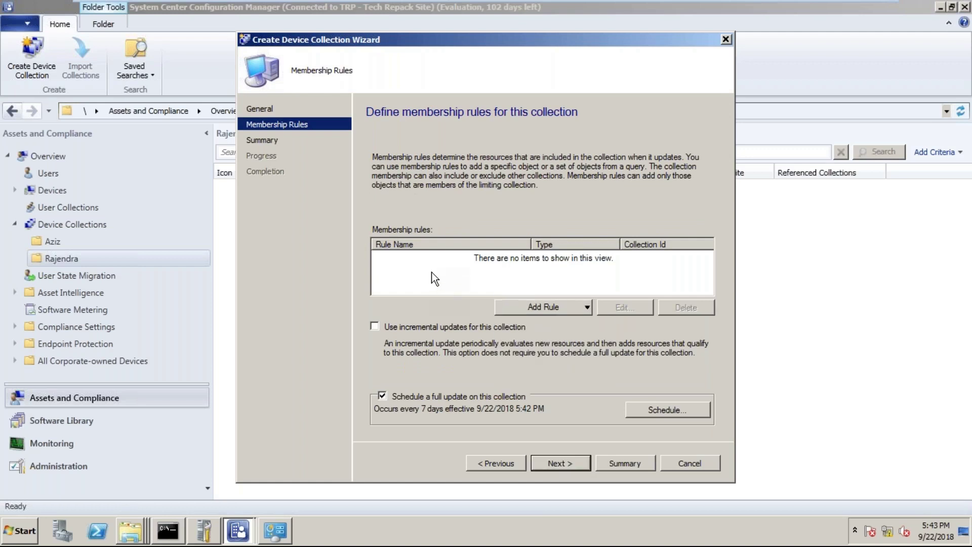
click(538, 307)
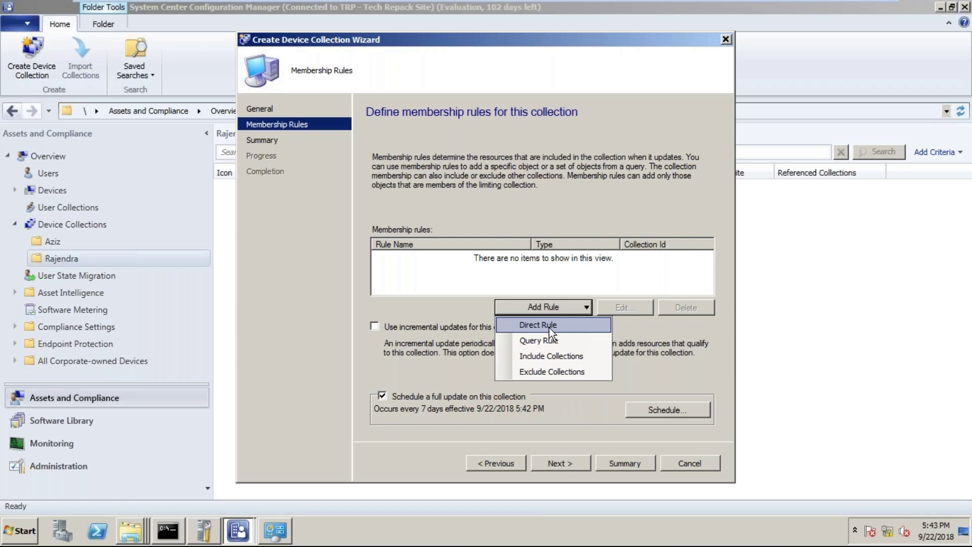
click(549, 327)
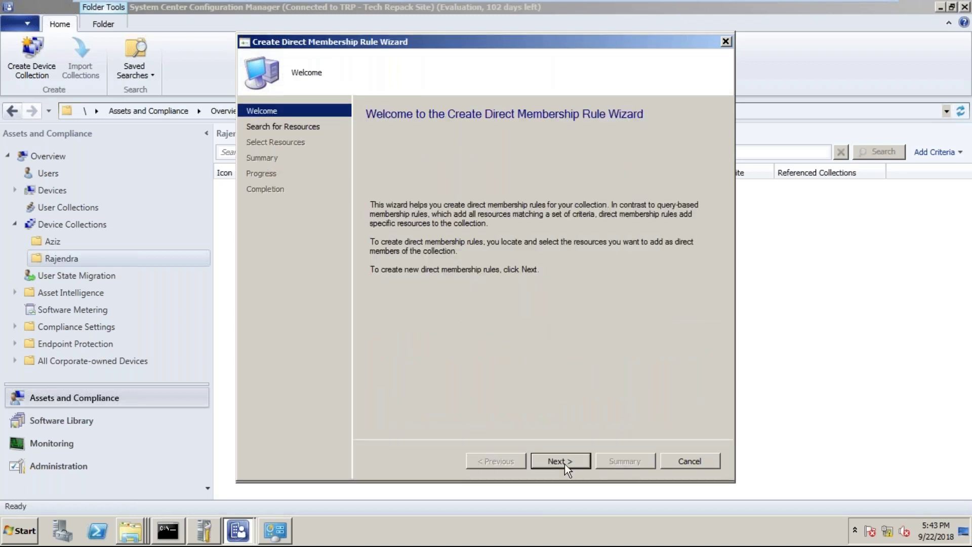
click(560, 461)
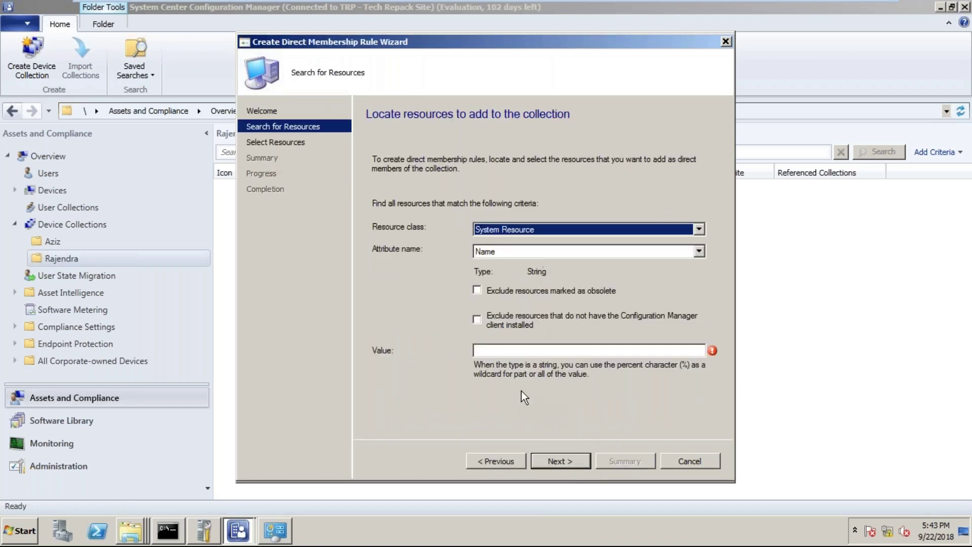
Search for resources of class System Resource by the Active attribute, using sccm with percent wildcards as the value.
click(500, 229)
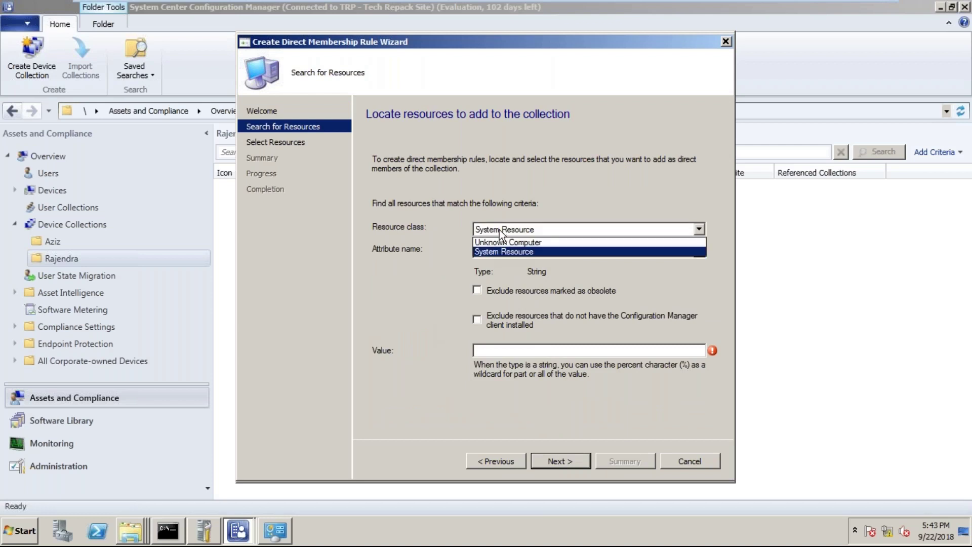
click(493, 252)
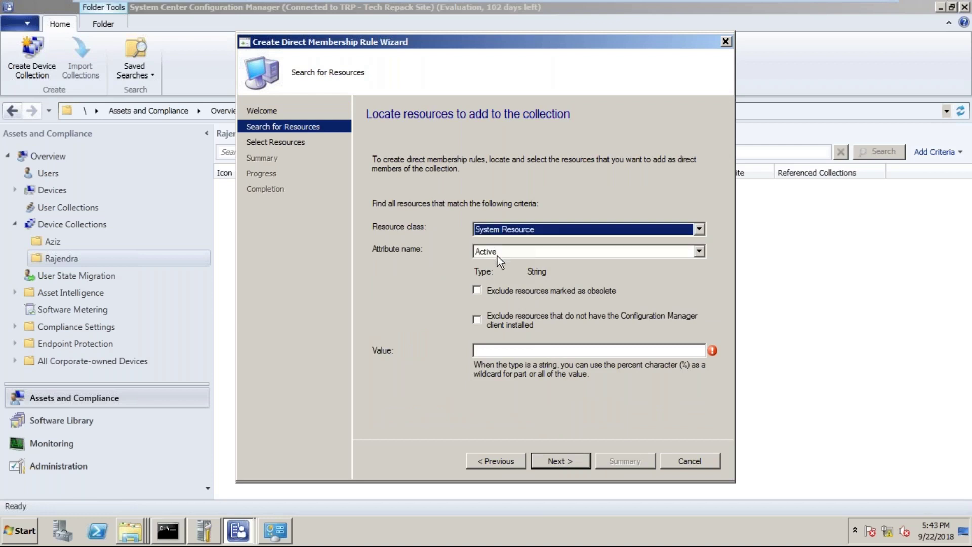
click(497, 256)
click(499, 263)
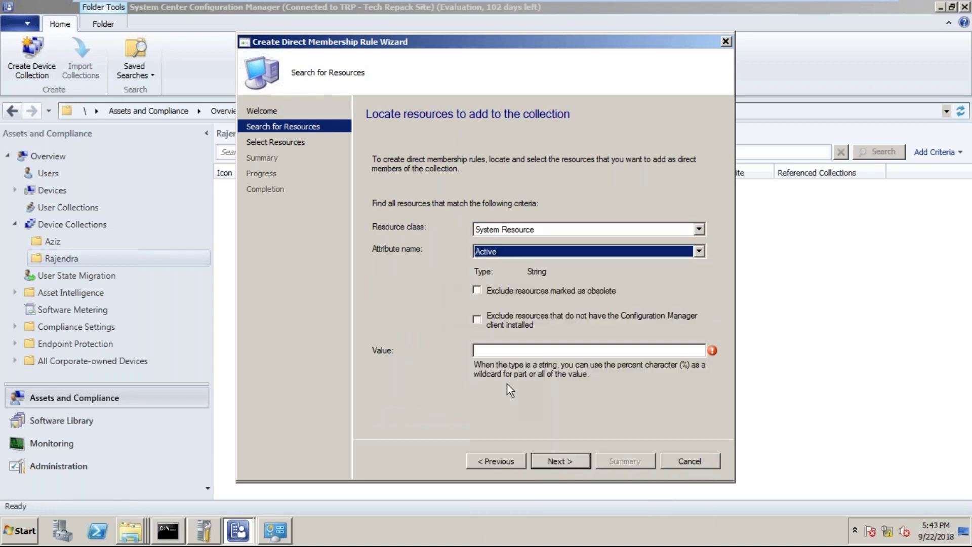
click(510, 351)
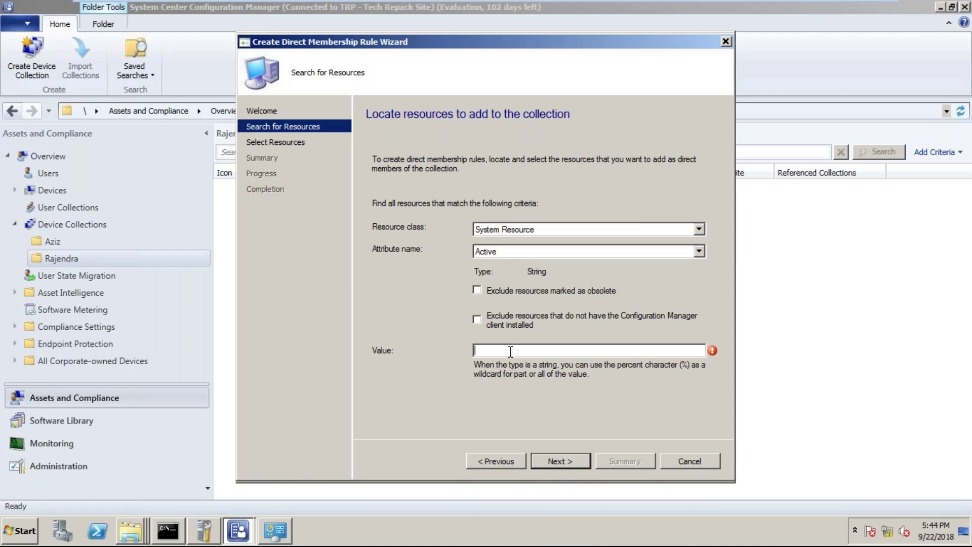
text(%%)
text(sccm%)
click(557, 462)
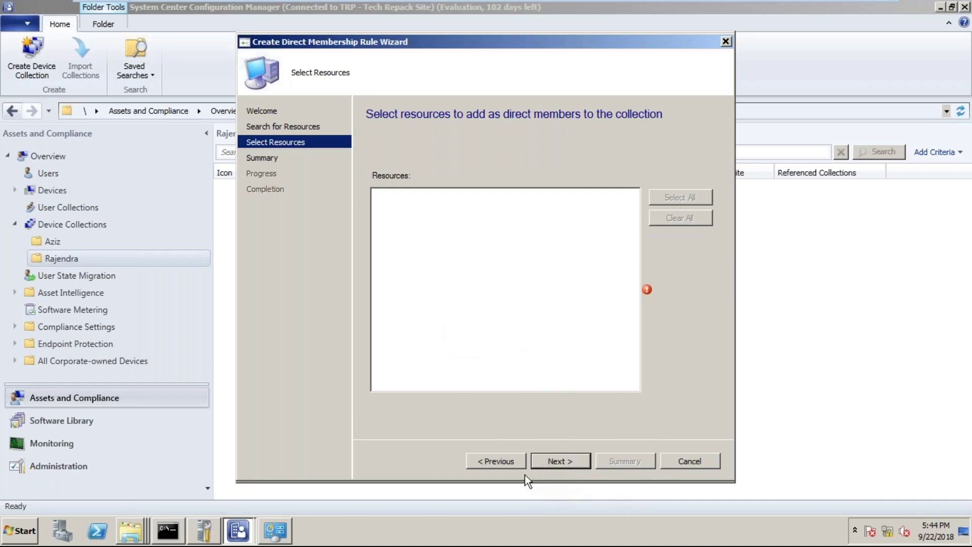
Remove the trailing percent wildcard from the search value and repeat the resource search.
click(505, 461)
click(520, 350)
key(BackSpace)
click(567, 460)
click(501, 460)
Replace the search value with sccmclient and search for matching resources.
drag(447, 356, 386, 370)
key(BackSpace)
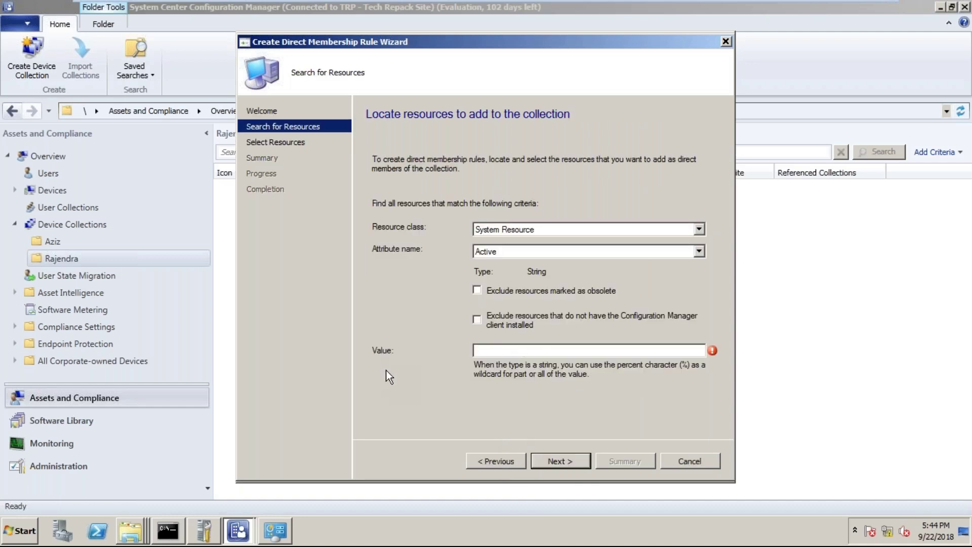
text(ccm1)
key(BackSpace)
key(BackSpace)
key(BackSpace)
key(BackSpace)
text(sccmclient)
click(566, 467)
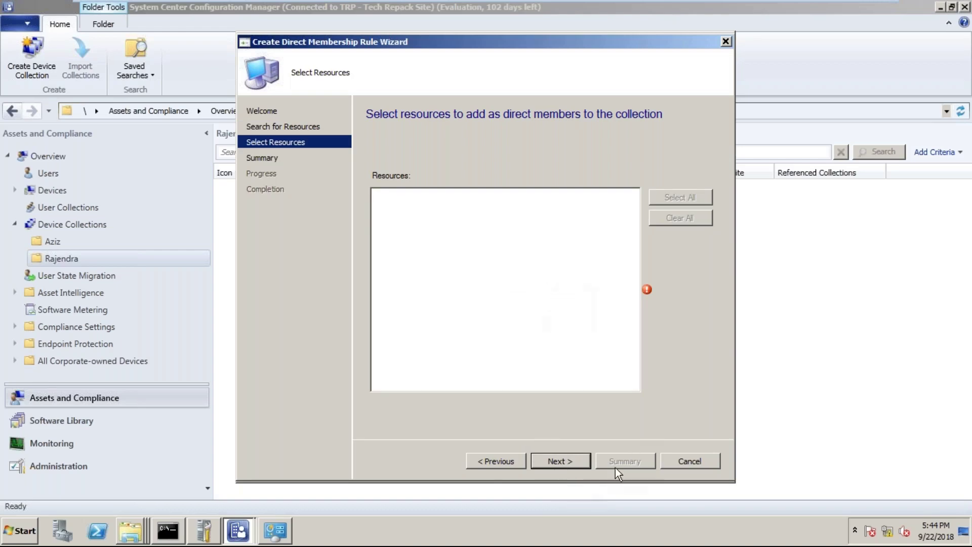
Switch to the App-V Client-Win7 machine and look up its computer name with the hostname command.
click(399, 11)
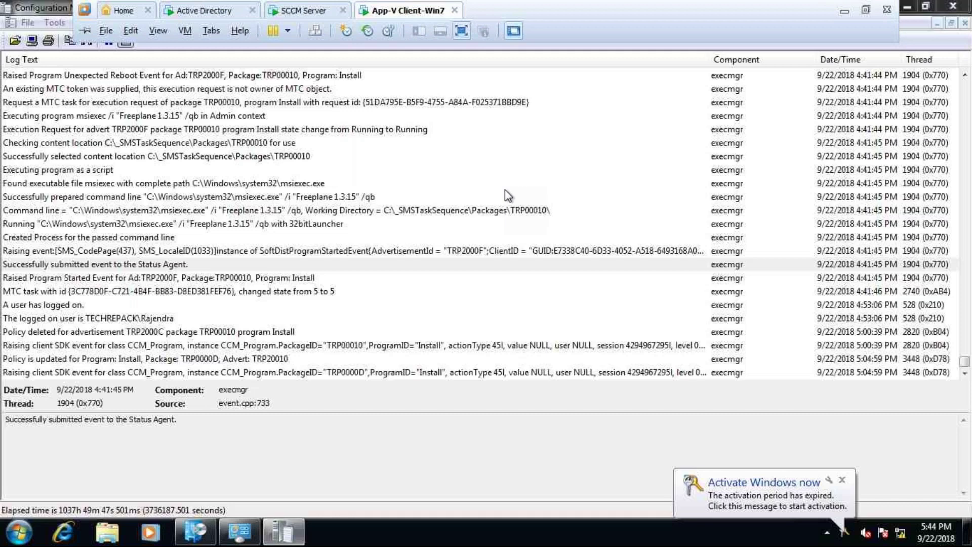
click(514, 332)
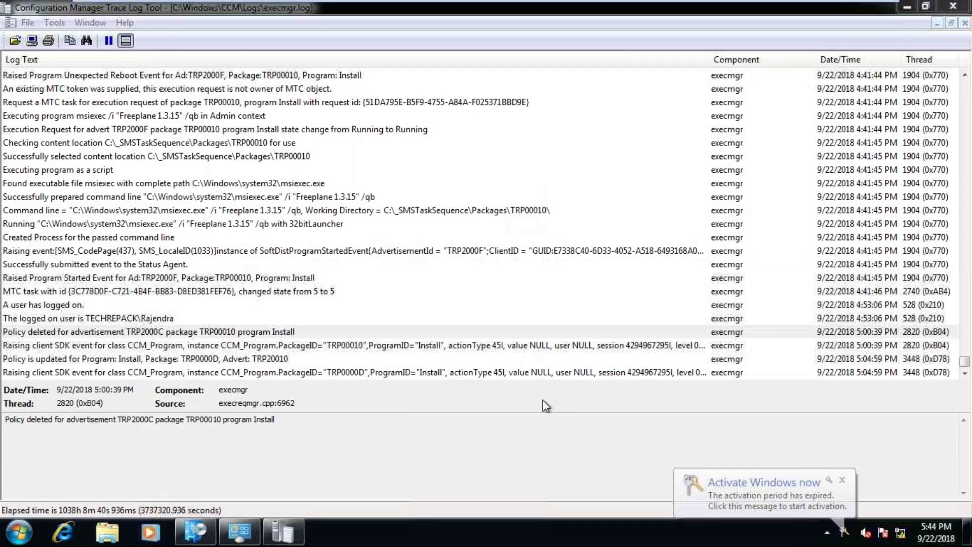
text(hostname)
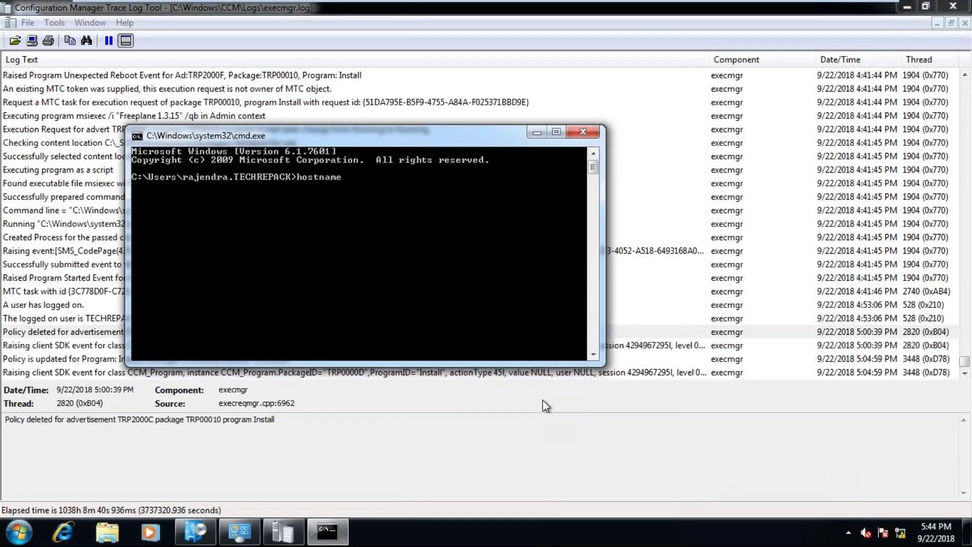
key(Return)
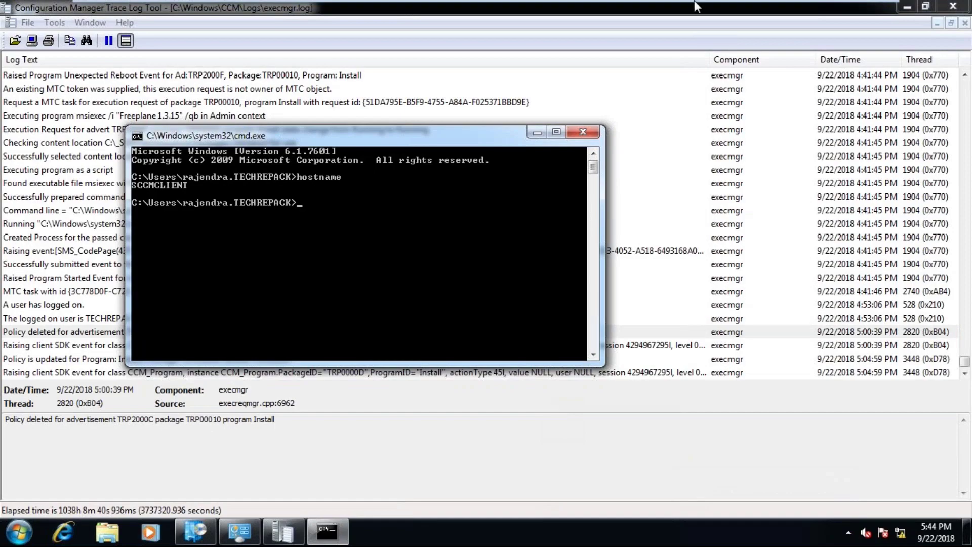
Return to the SCCM Server machine and recheck the rule's search criteria, reselecting System Resource as the resource class.
mouse_move(697, 2)
click(308, 13)
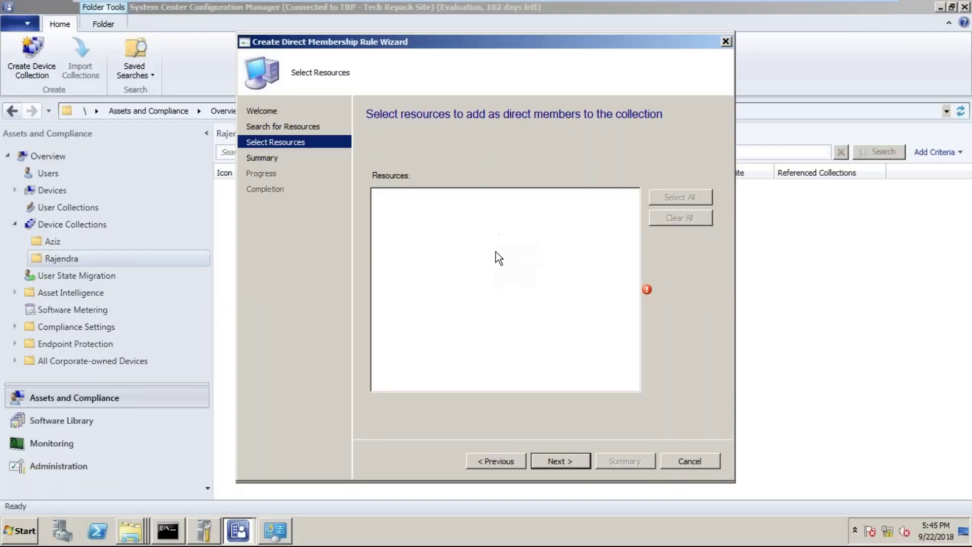
click(506, 460)
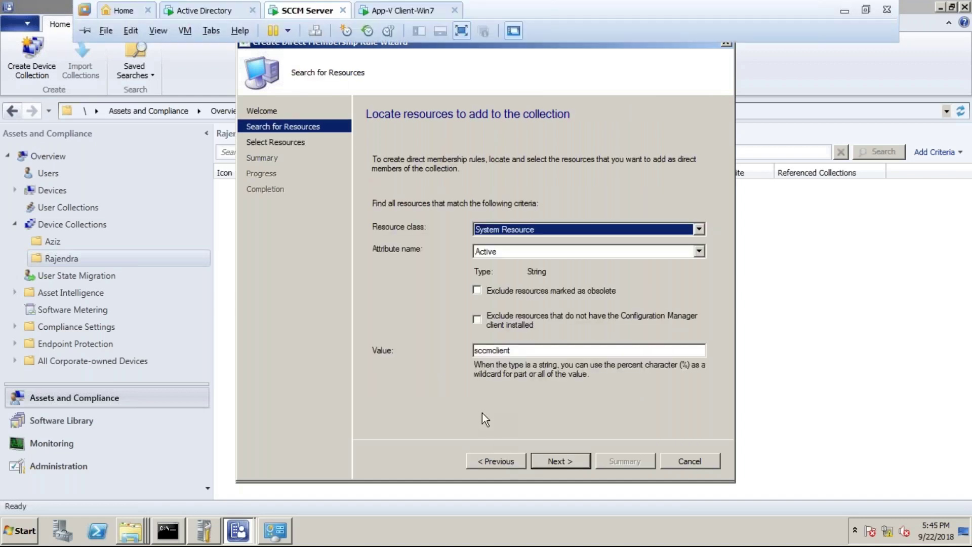
drag(524, 351, 456, 351)
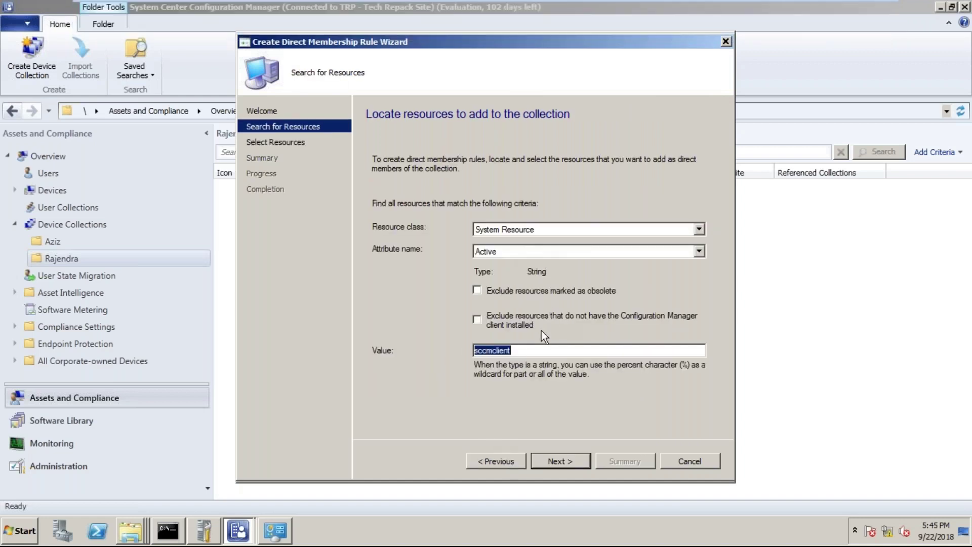
click(500, 462)
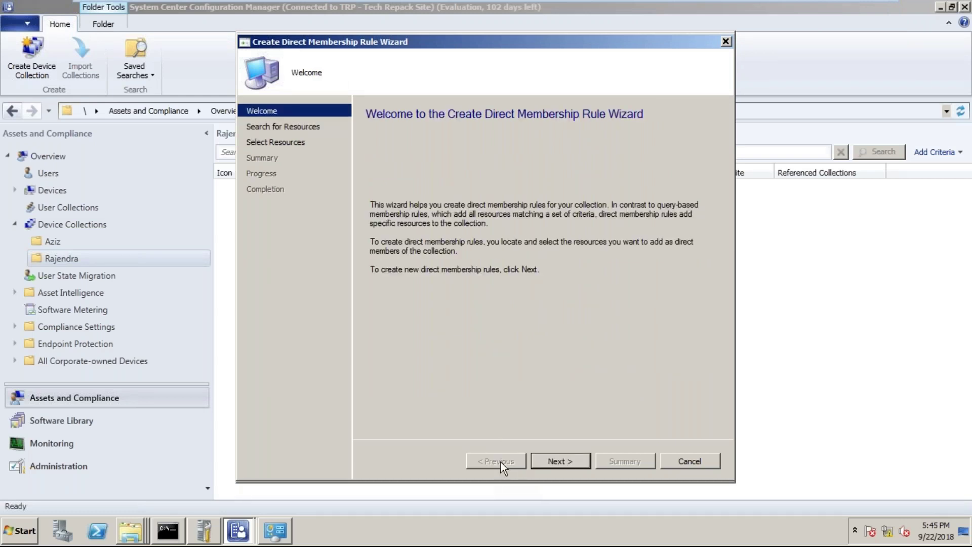
click(550, 462)
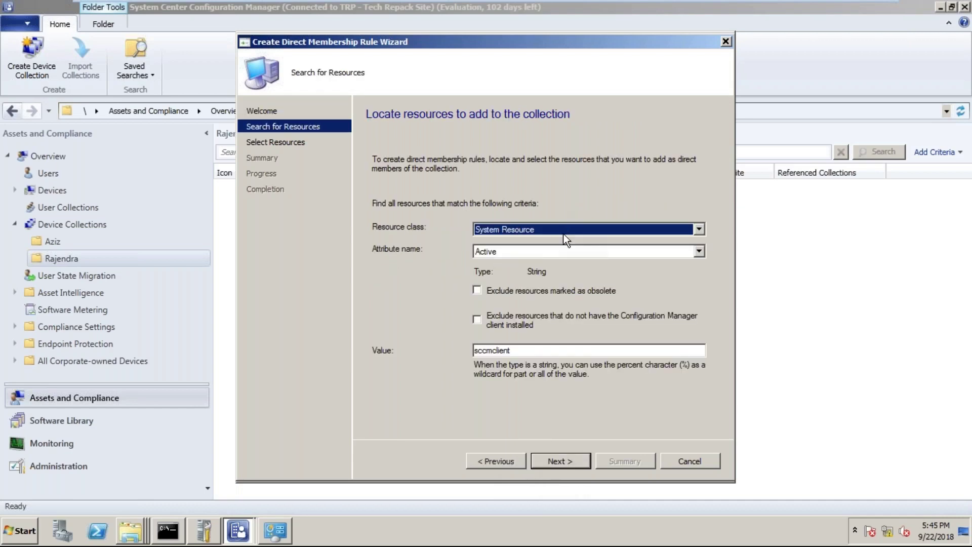
click(534, 229)
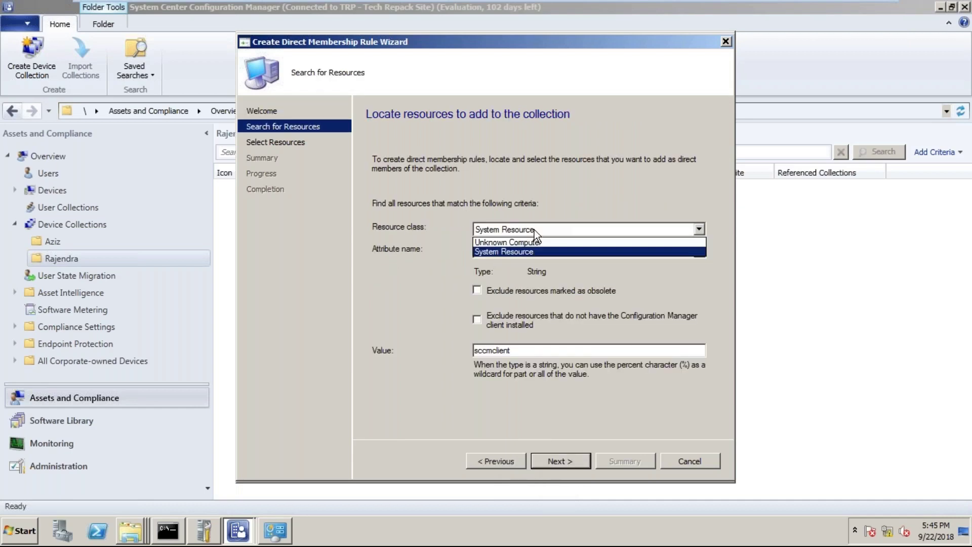
click(524, 252)
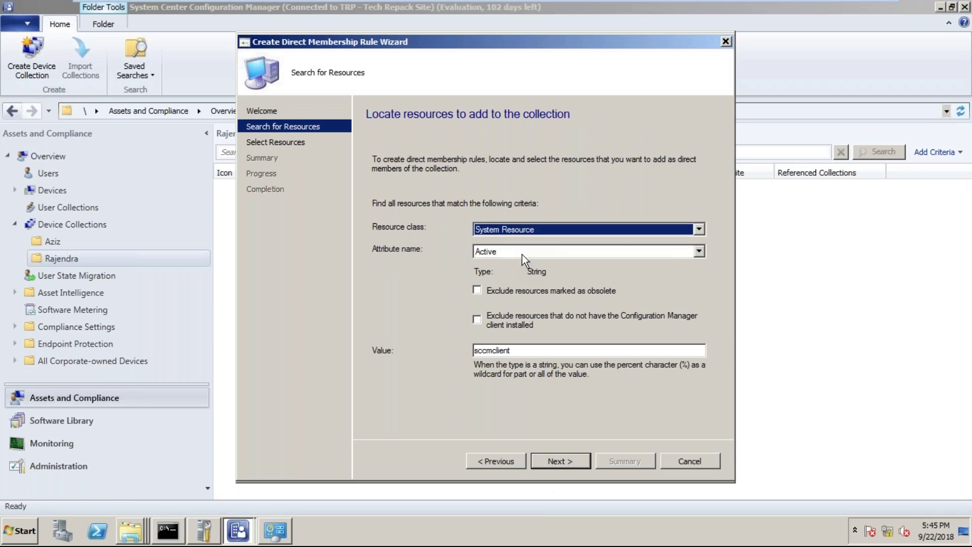
Try the resource search with the value %sccm and again with %sccm%.
drag(527, 350, 455, 353)
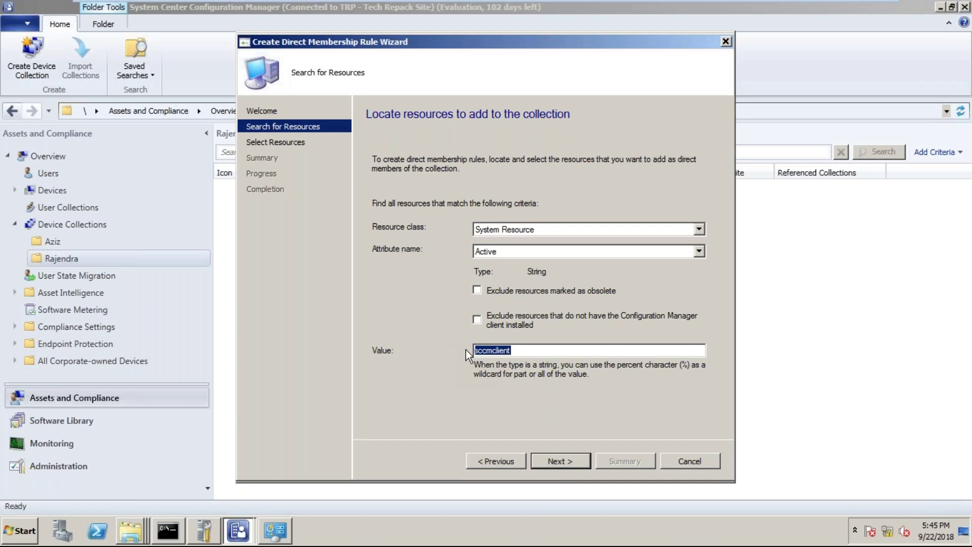
text(%sccm)
click(576, 466)
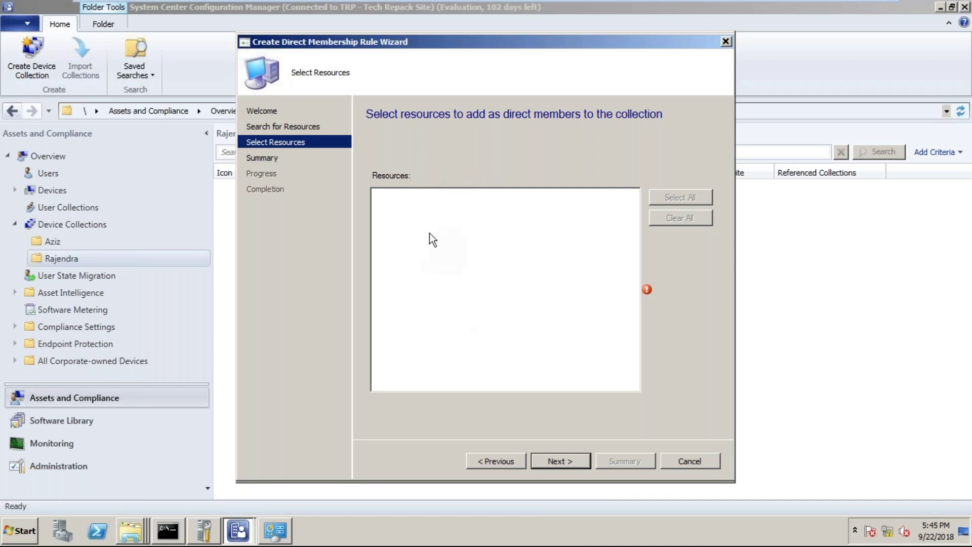
click(486, 462)
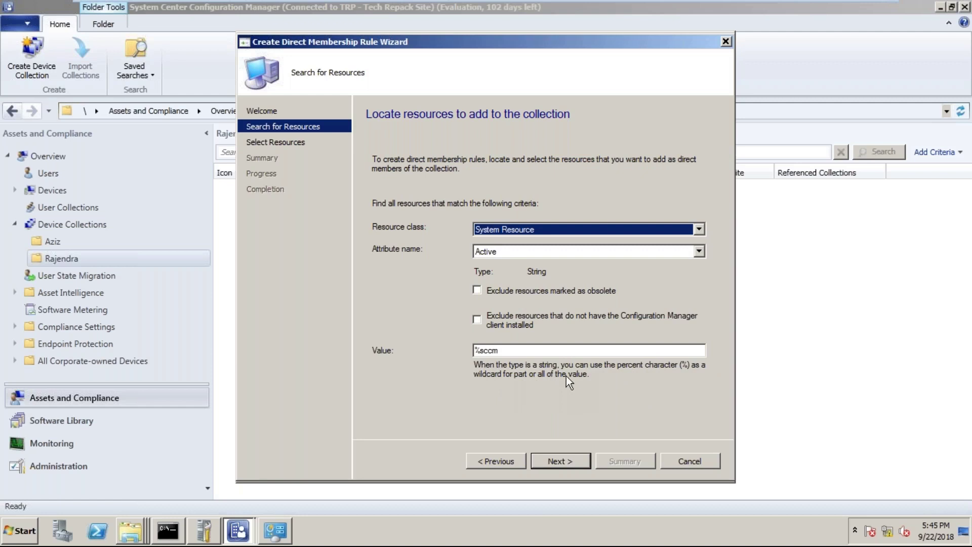
click(542, 351)
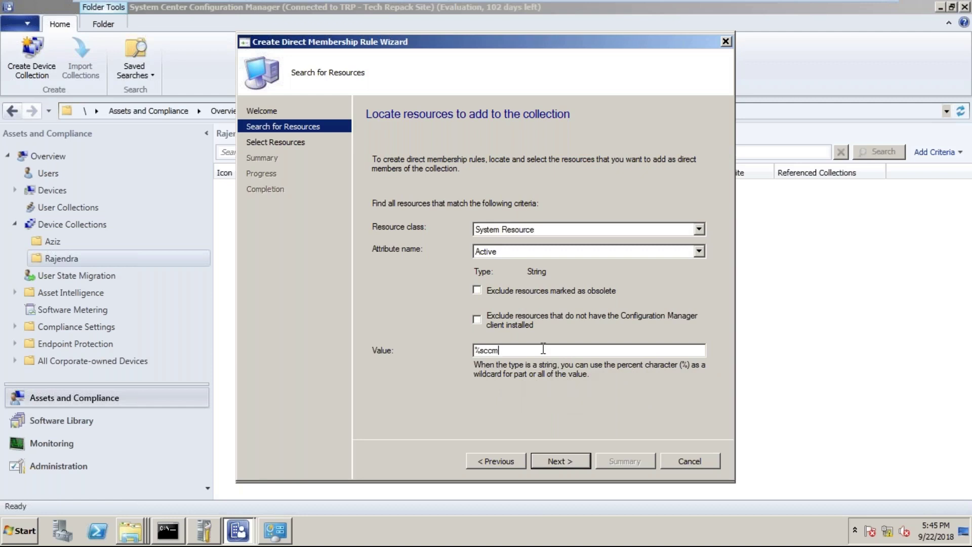
text(%)
click(556, 462)
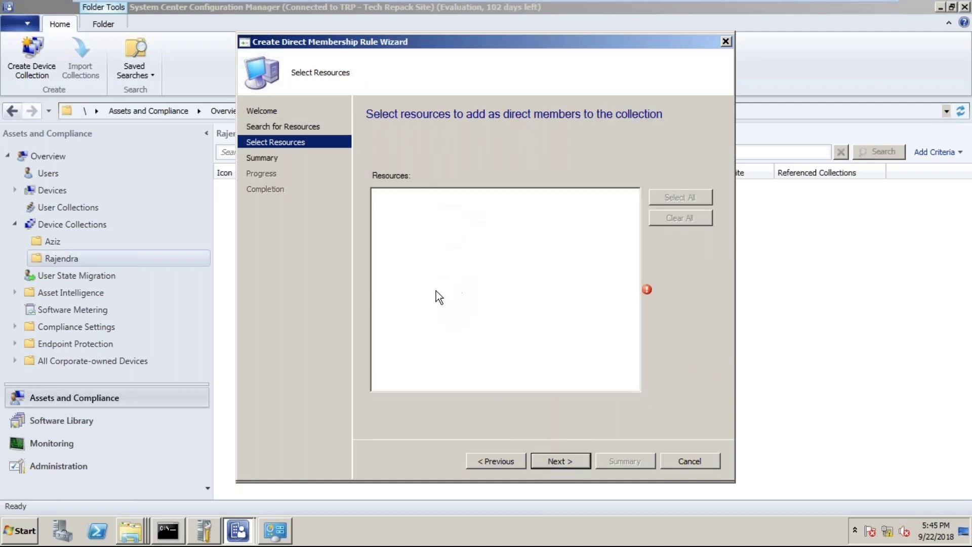
Cancel the direct membership rule wizard and discard its unsaved changes.
click(497, 460)
click(498, 461)
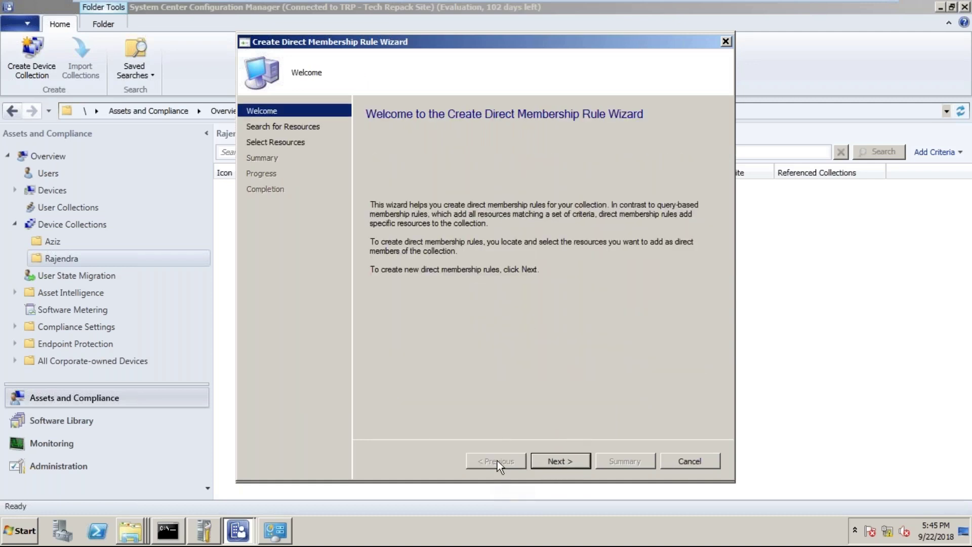
click(692, 465)
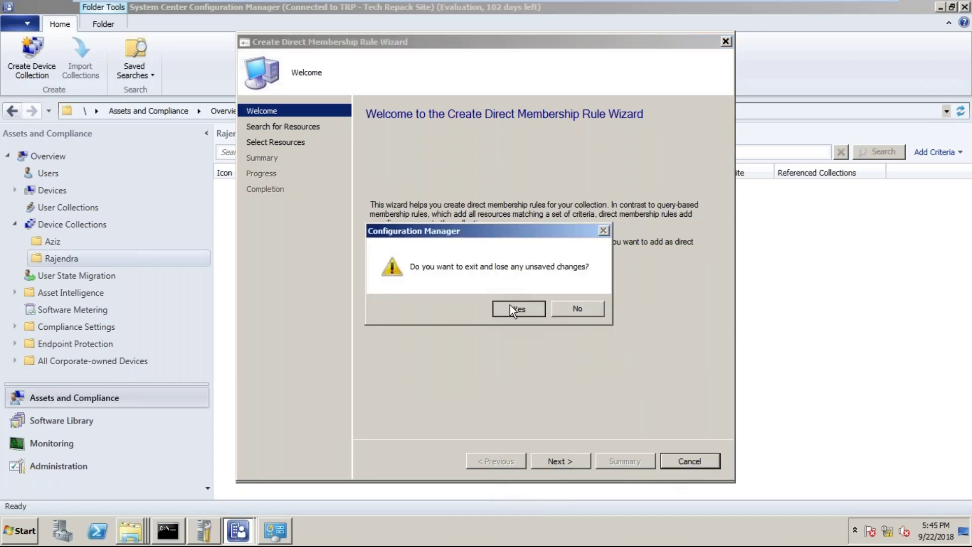
click(512, 307)
Start a new direct membership rule that searches the System Resource class by the Name attribute.
click(576, 305)
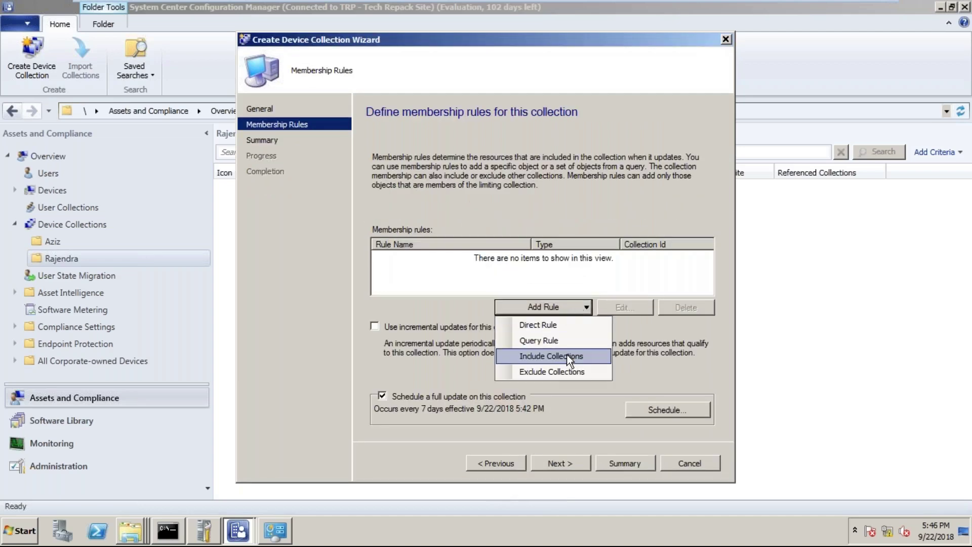
click(550, 327)
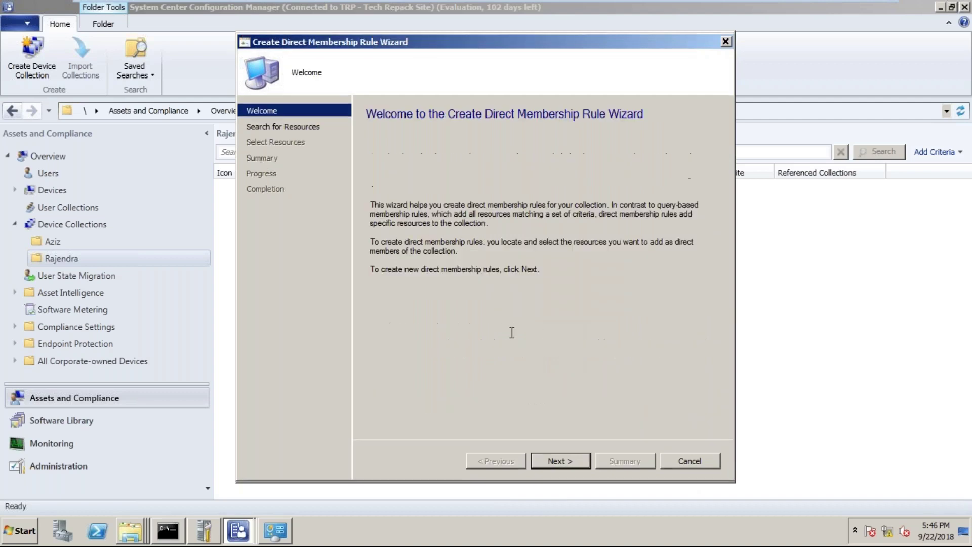
click(560, 461)
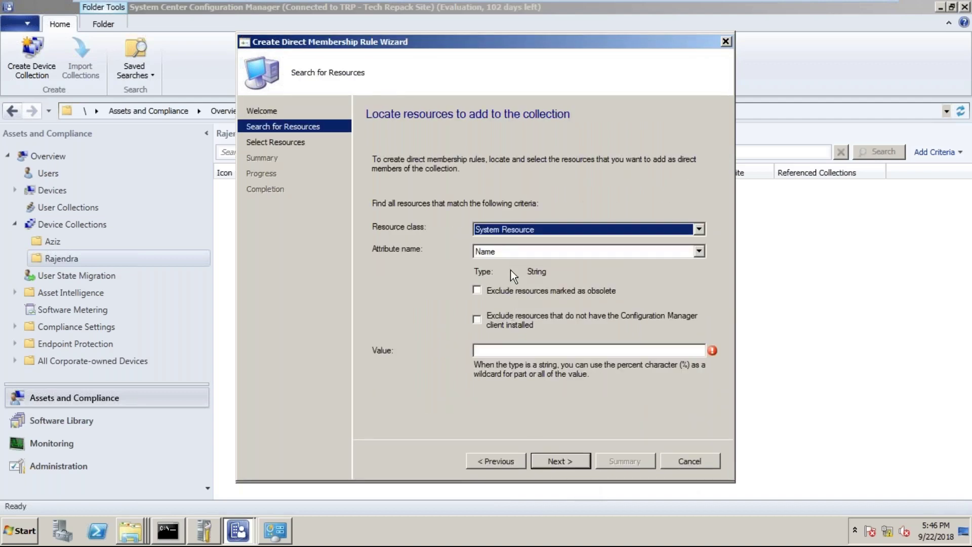
click(509, 254)
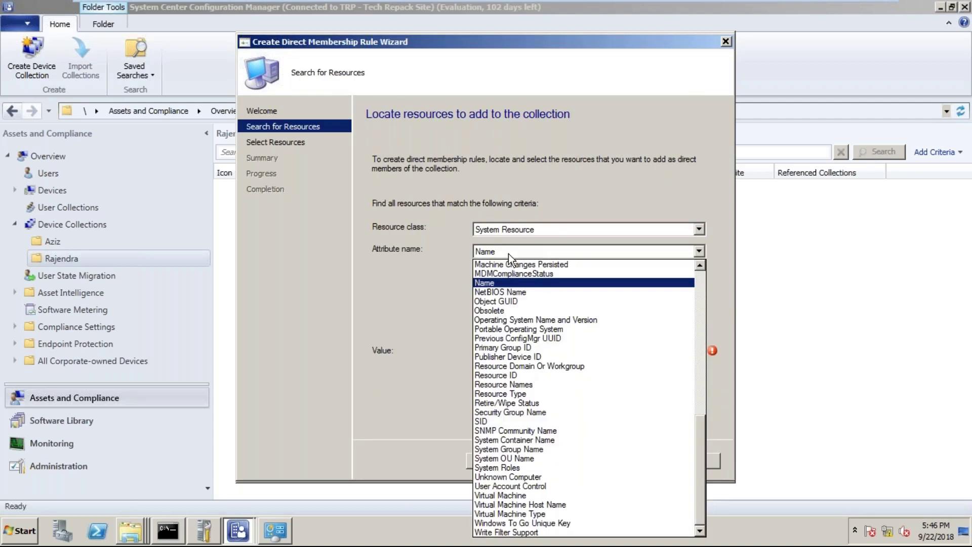
click(458, 279)
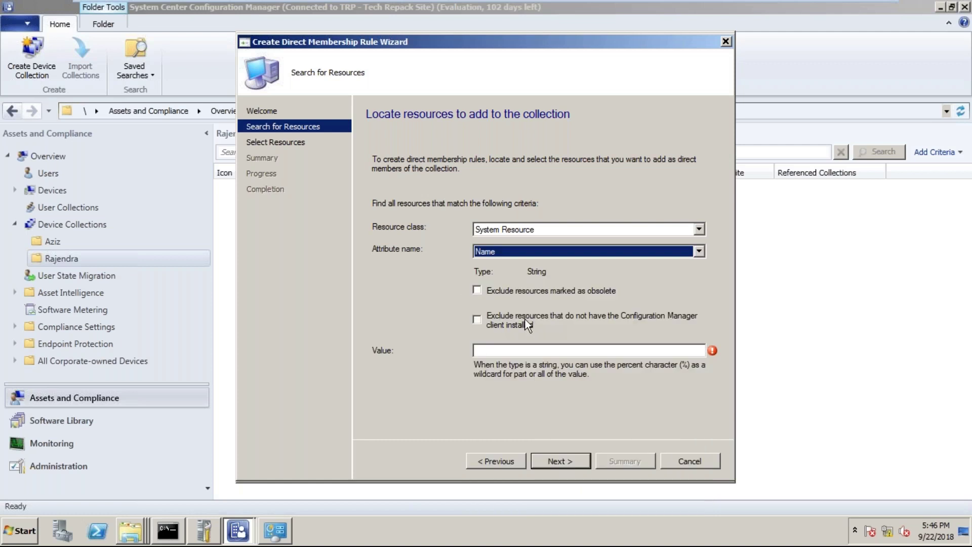
click(515, 228)
click(517, 231)
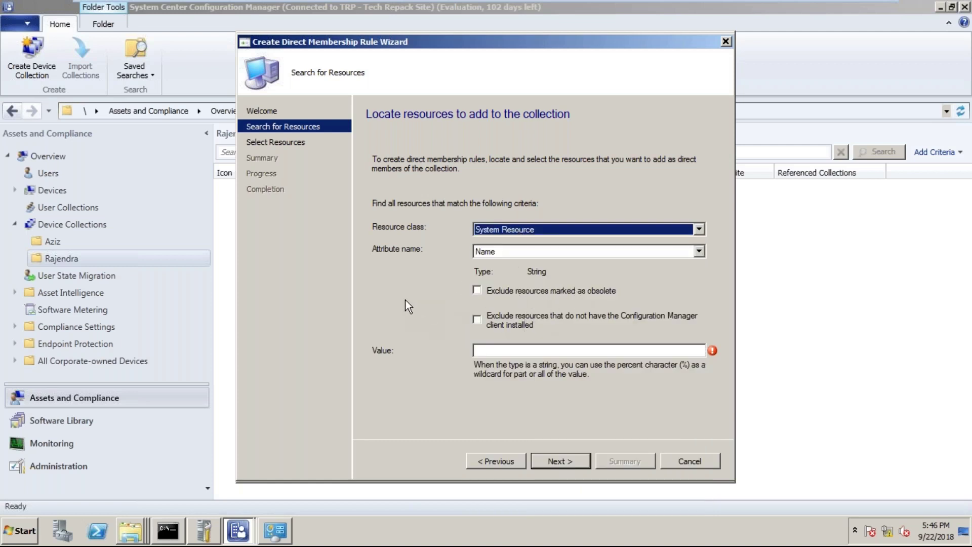
Try to find the client by searching resource names for %sccm.
click(509, 351)
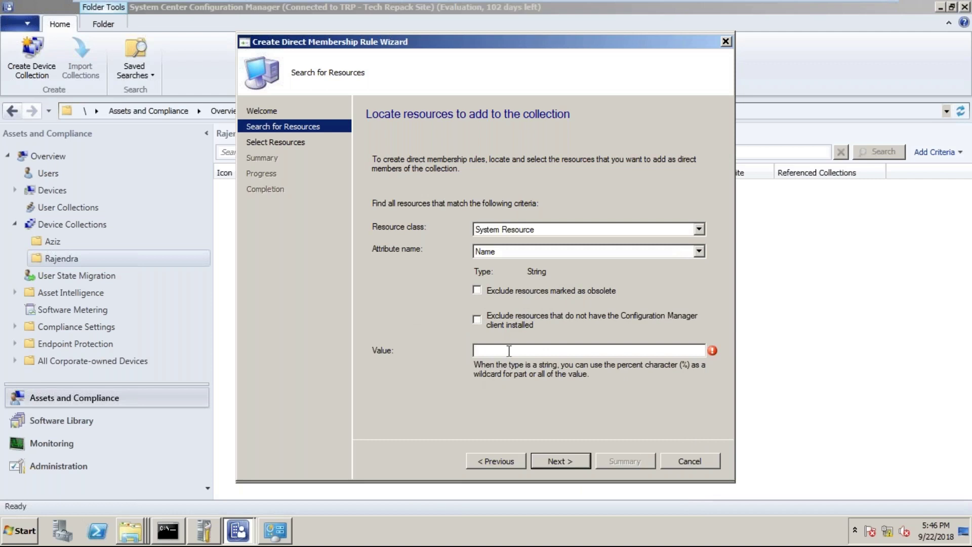
text(ad)
key(BackSpace)
key(BackSpace)
text(%sccm)
click(542, 462)
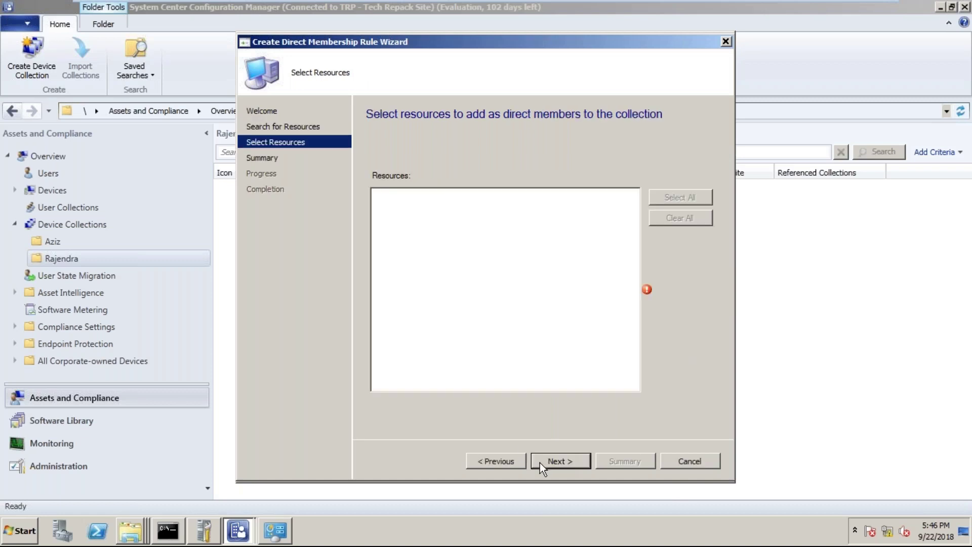
Change the search value to SCCMCLIENT, search for the resource, and recheck the criteria once.
click(500, 458)
text(SCCMCLIENT)
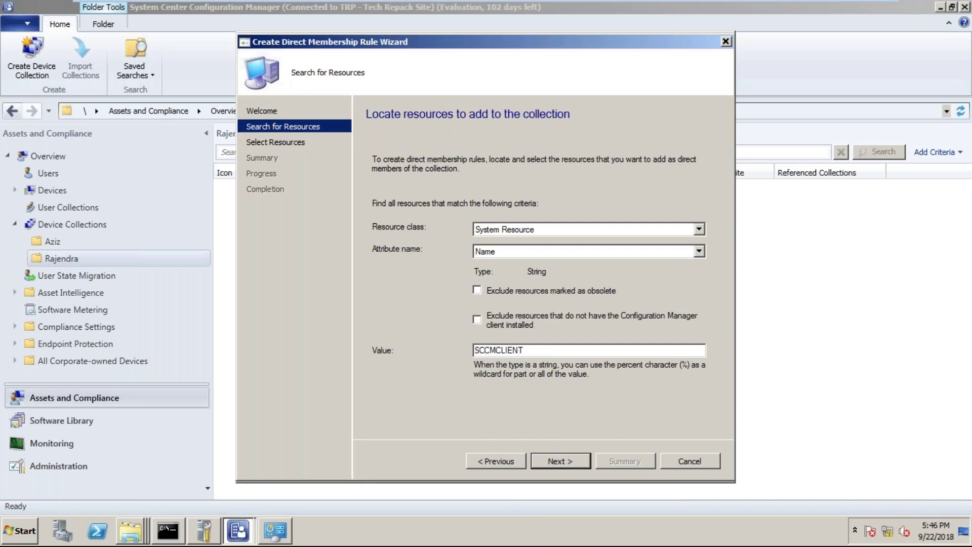
click(560, 462)
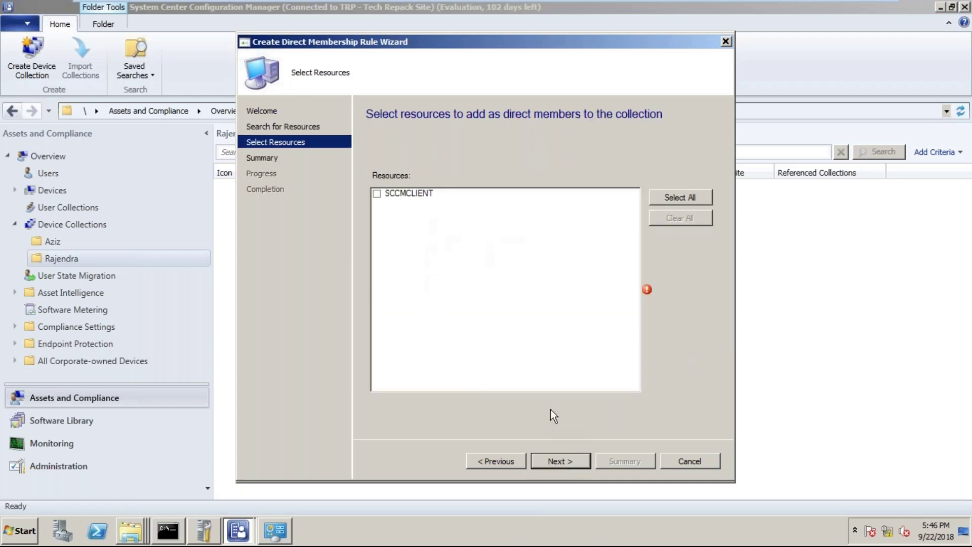
click(504, 462)
drag(538, 349, 478, 350)
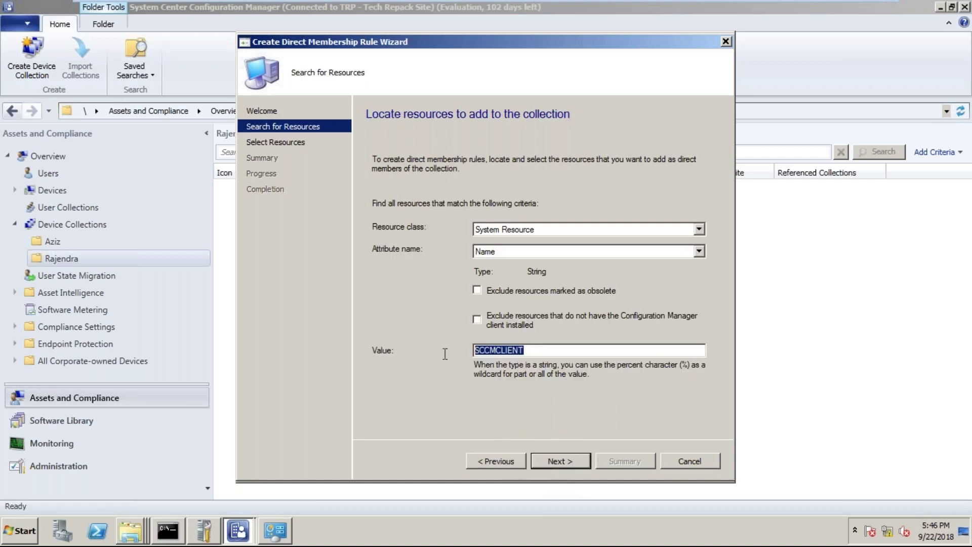
click(557, 462)
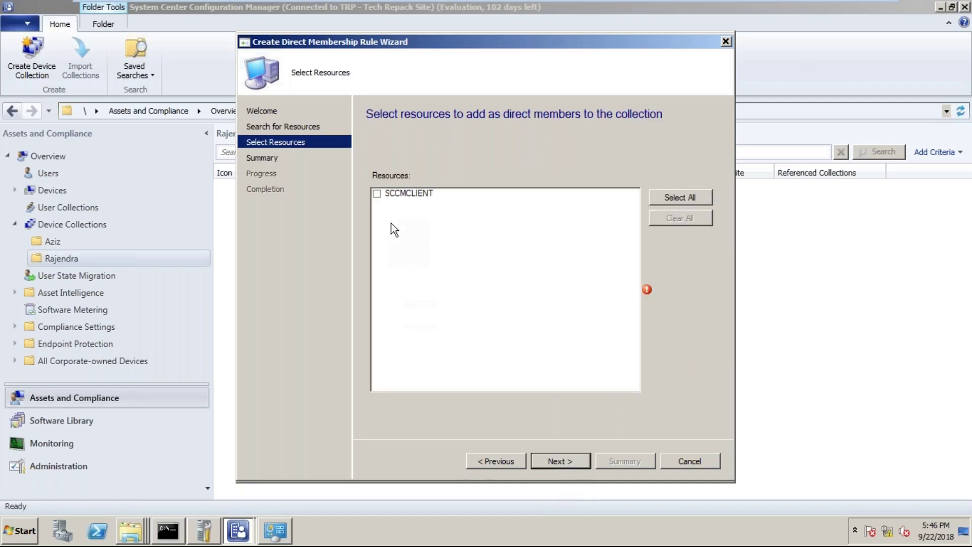
Select the SCCMCLIENT resource as a direct member and complete the membership rule wizard.
click(379, 194)
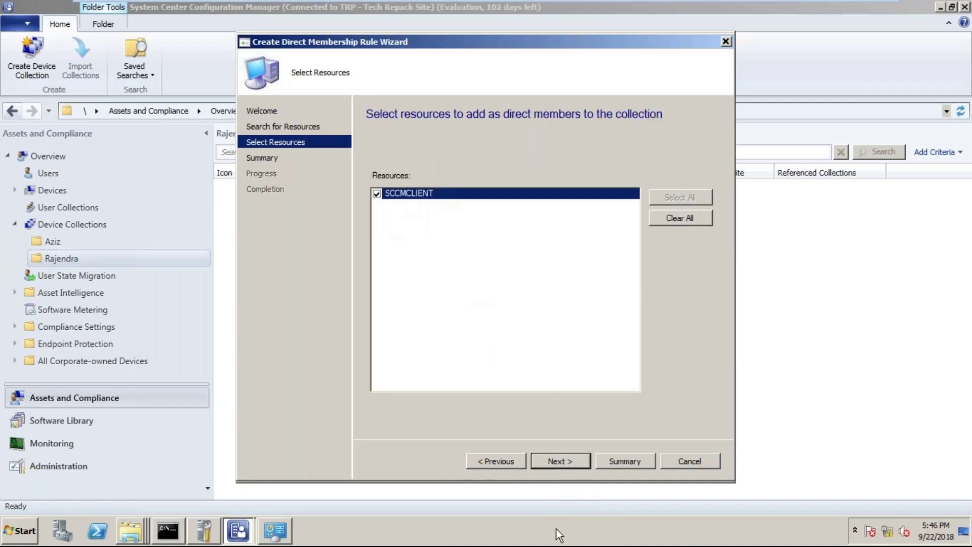
click(554, 460)
click(551, 459)
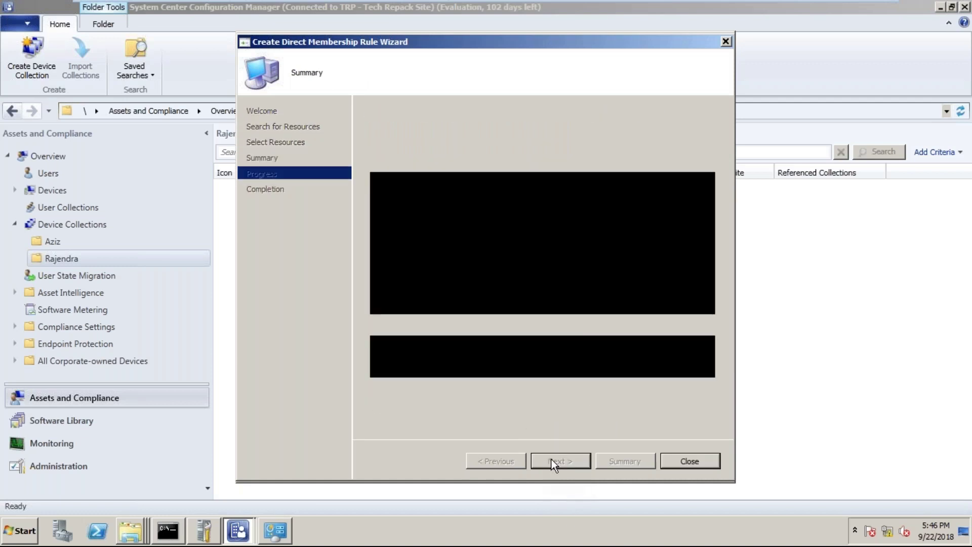
click(681, 461)
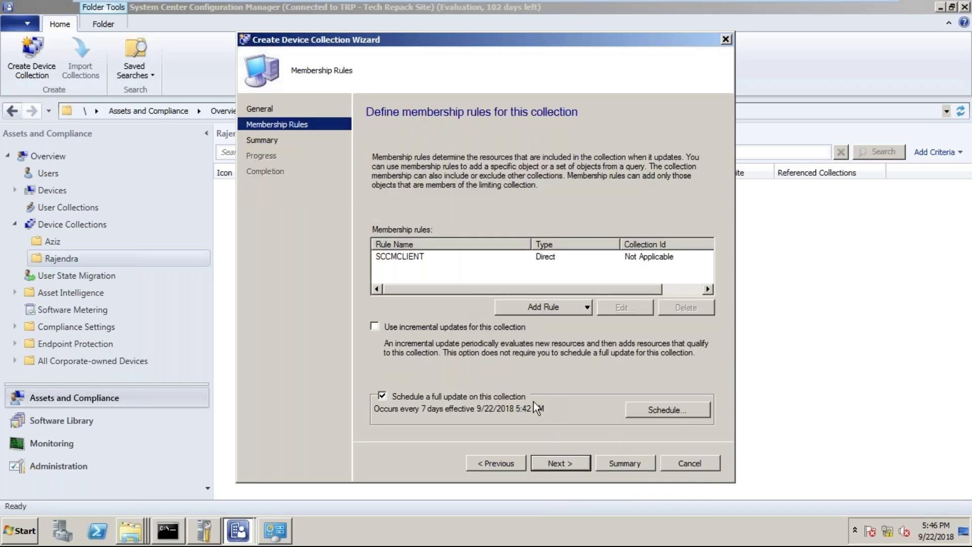
Add a query rule named sccm for the System Resource class, accepting the default statement that returns all systems.
click(557, 307)
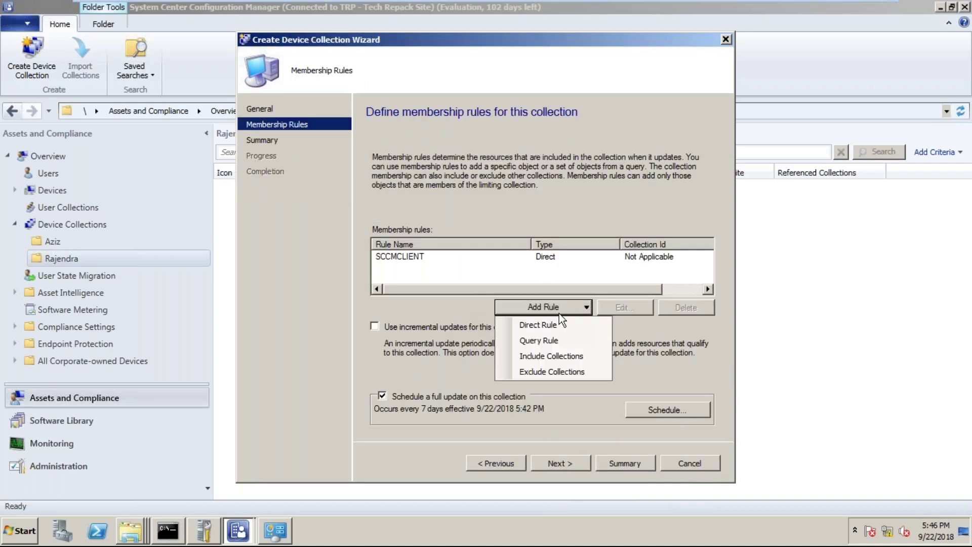
click(538, 343)
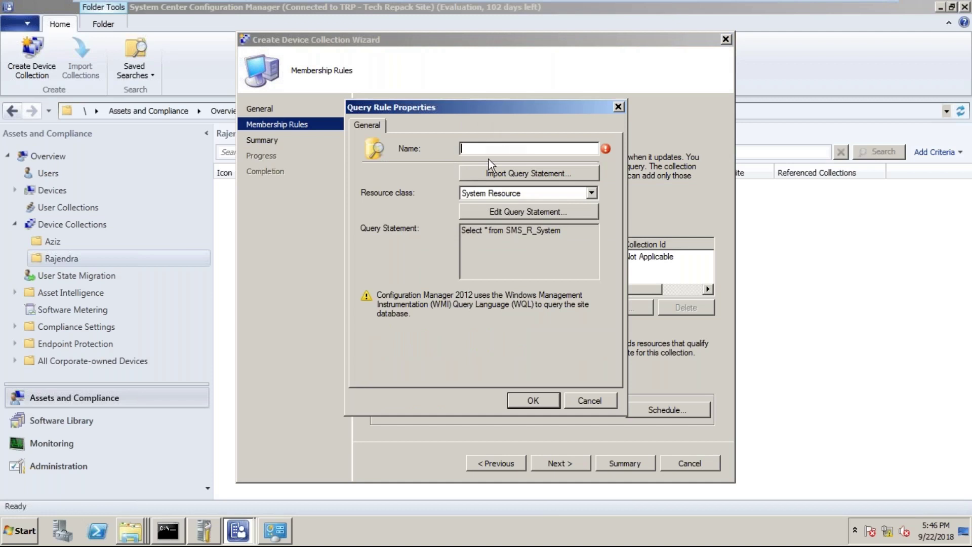
drag(563, 231, 446, 238)
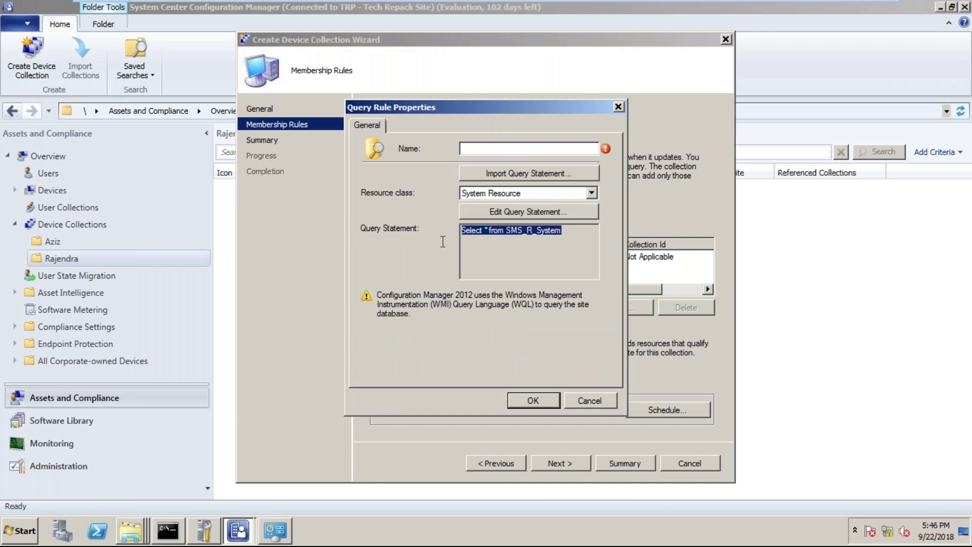
click(513, 148)
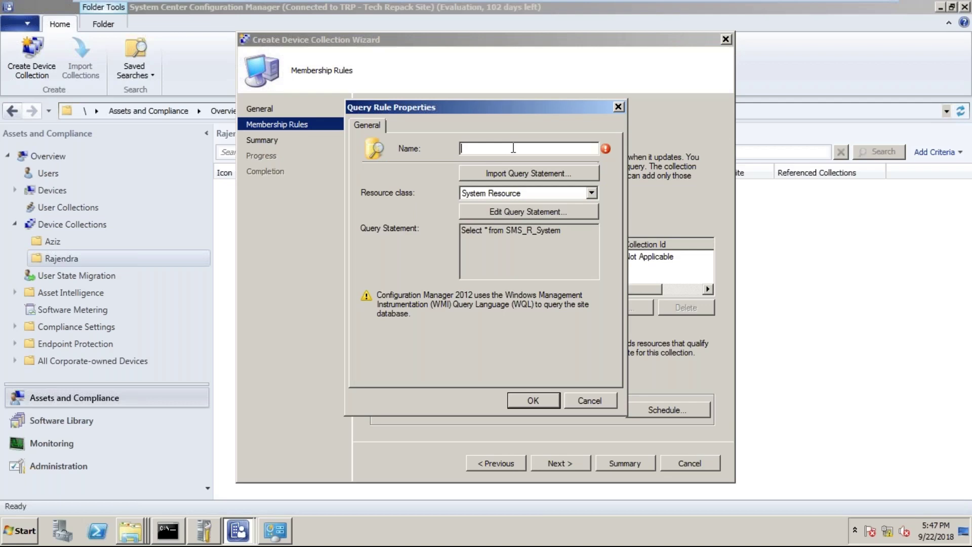
text(sccm)
click(533, 401)
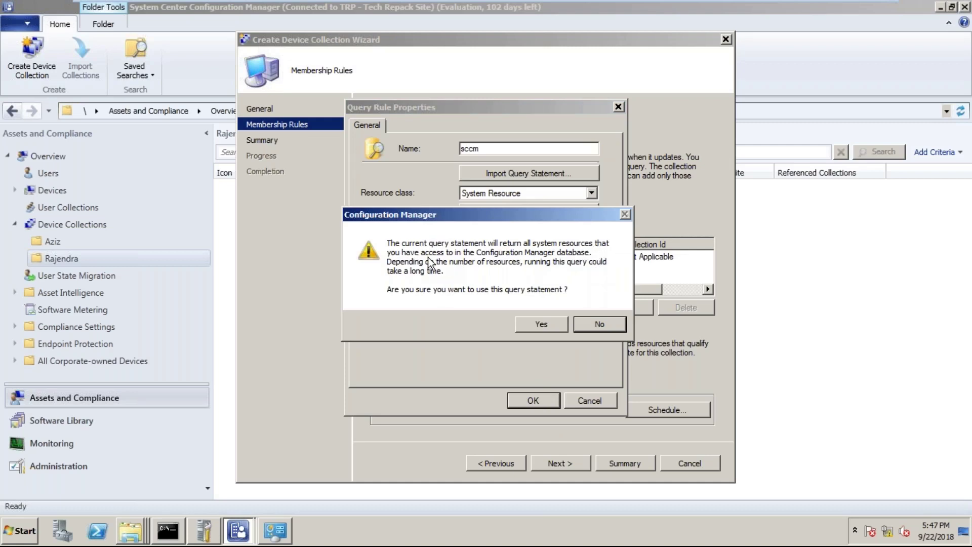
click(541, 323)
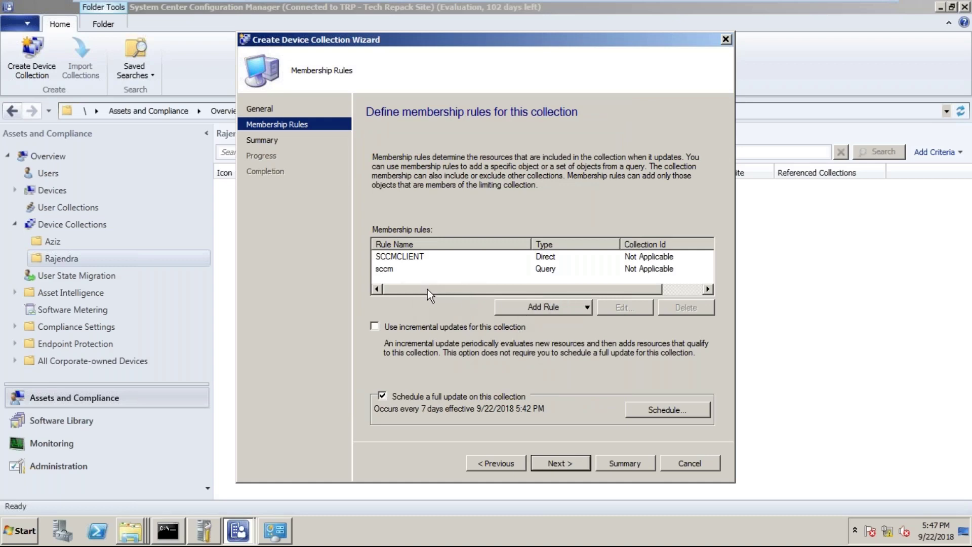
Reopen the sccm query rule and examine its query import options and the statement's general, criteria and joins settings.
click(393, 269)
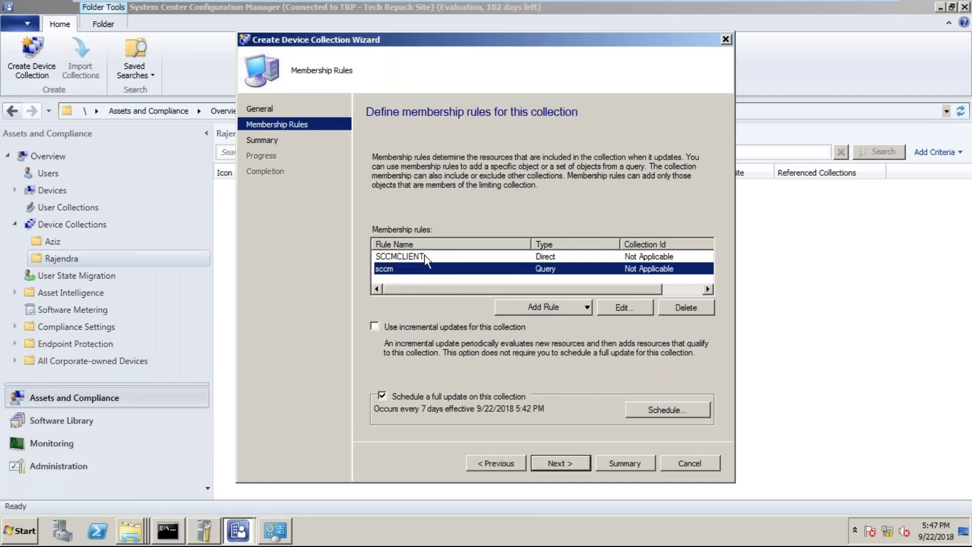
click(637, 310)
click(522, 172)
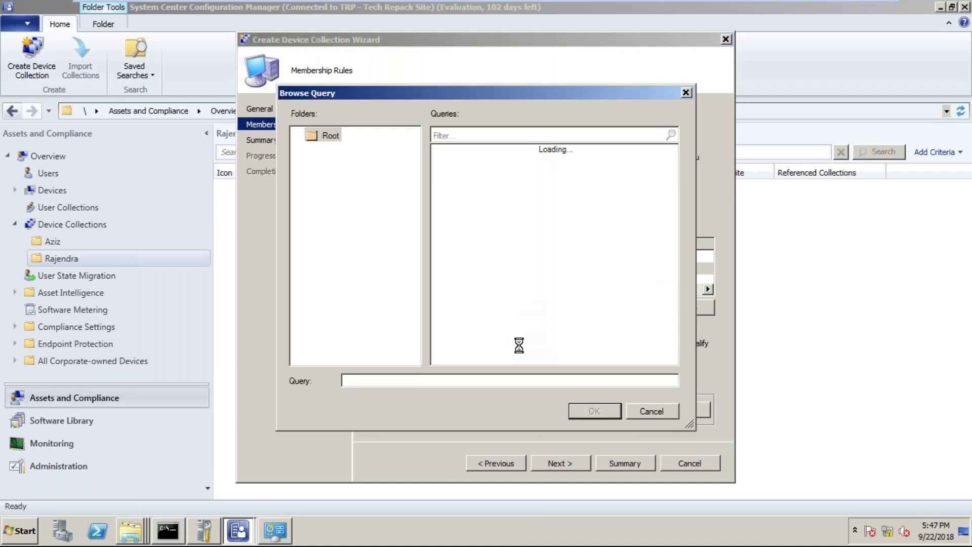
click(650, 412)
click(517, 213)
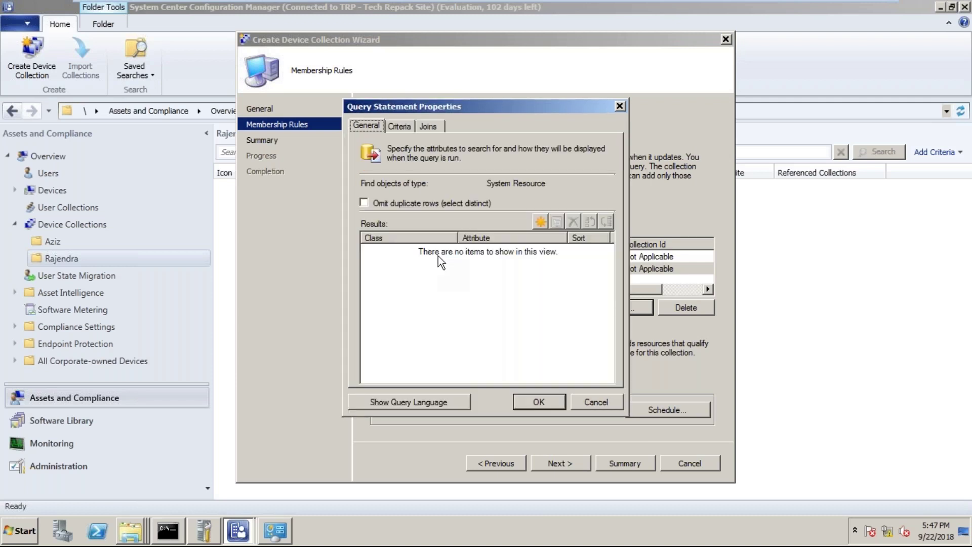
click(396, 125)
click(427, 126)
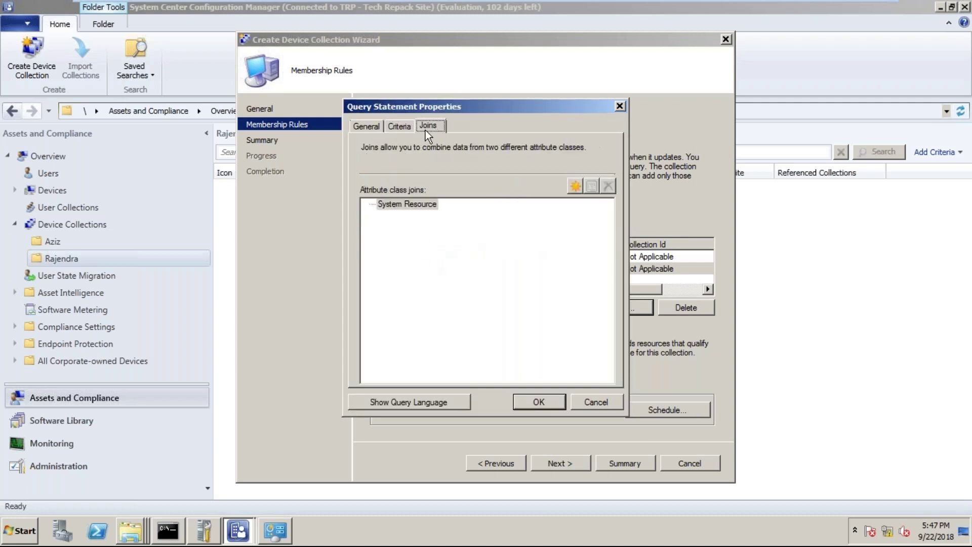
Examine the sccm rule's statement in query language view, and close the rule without making changes.
click(457, 406)
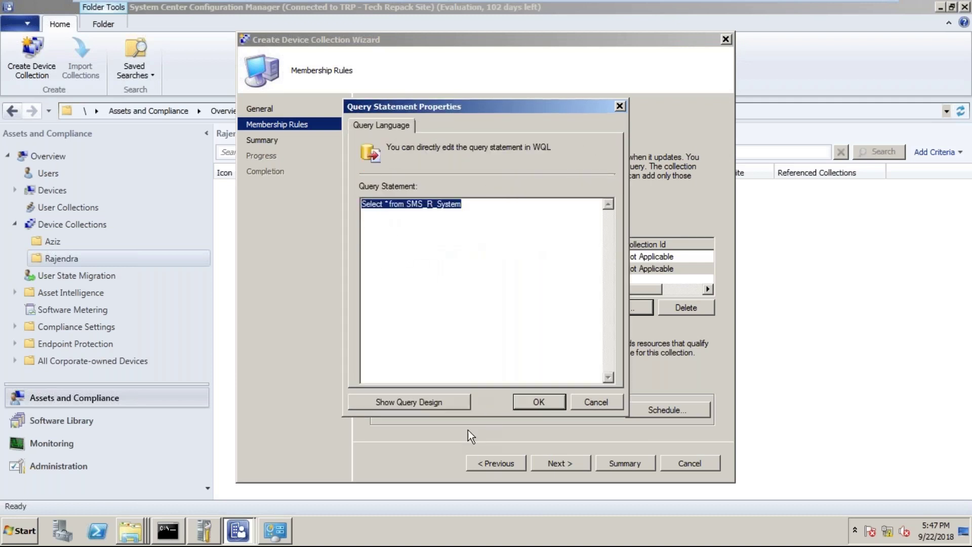
drag(477, 205, 362, 205)
click(444, 205)
drag(408, 205, 361, 205)
click(450, 215)
click(407, 241)
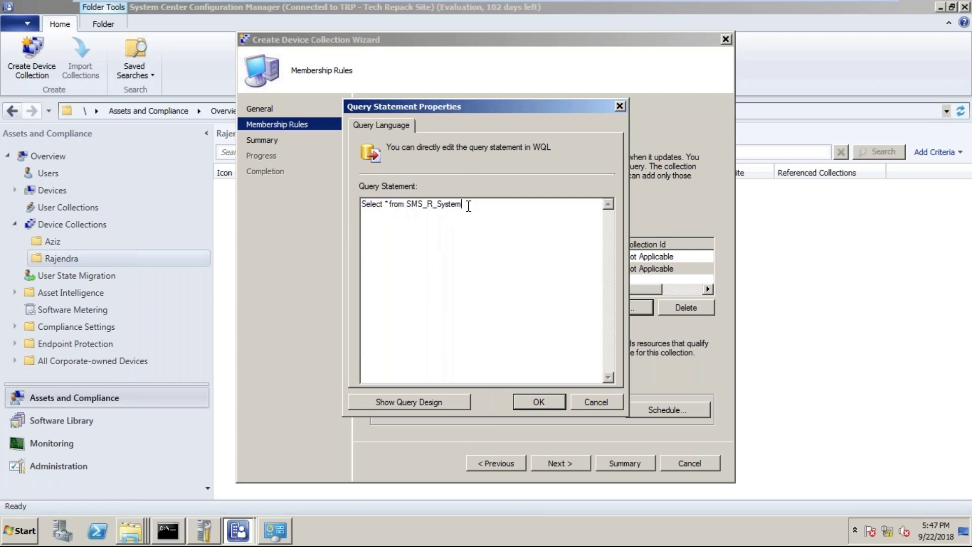
drag(467, 205, 339, 211)
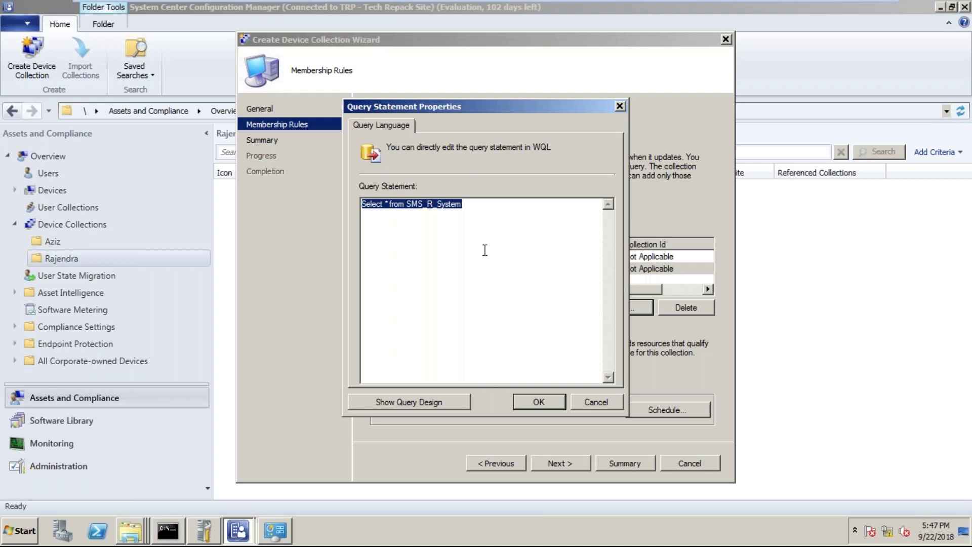
click(589, 403)
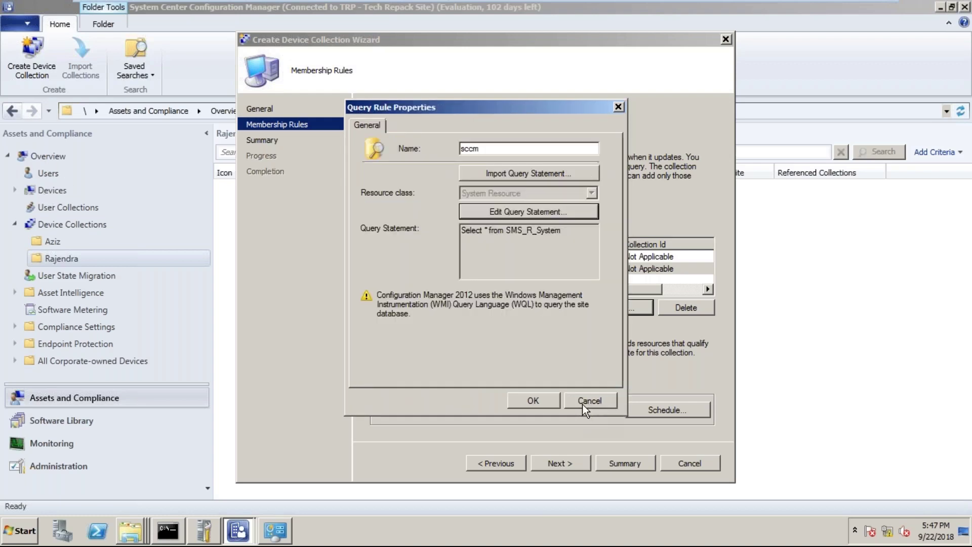
click(587, 403)
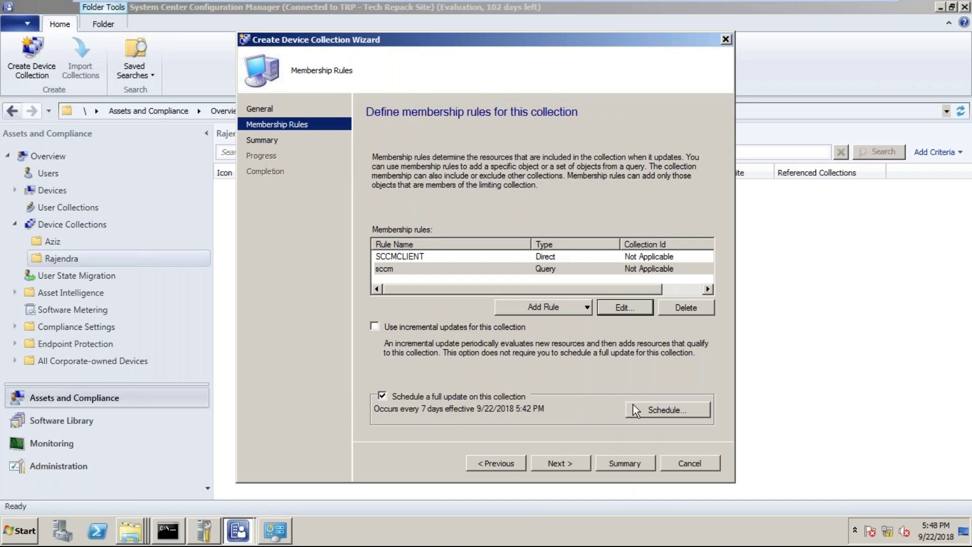
Delete the sccm query rule from the collection's membership rules.
click(390, 268)
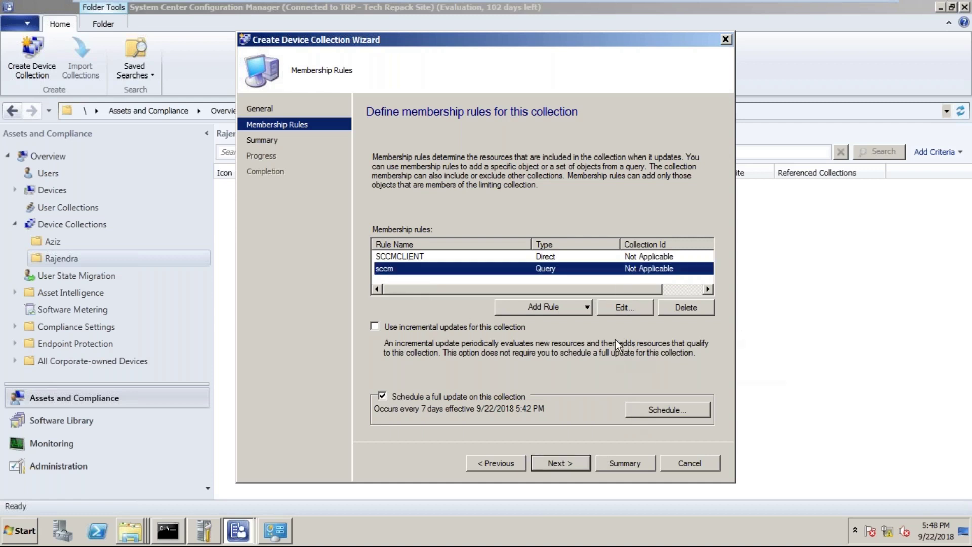
click(676, 311)
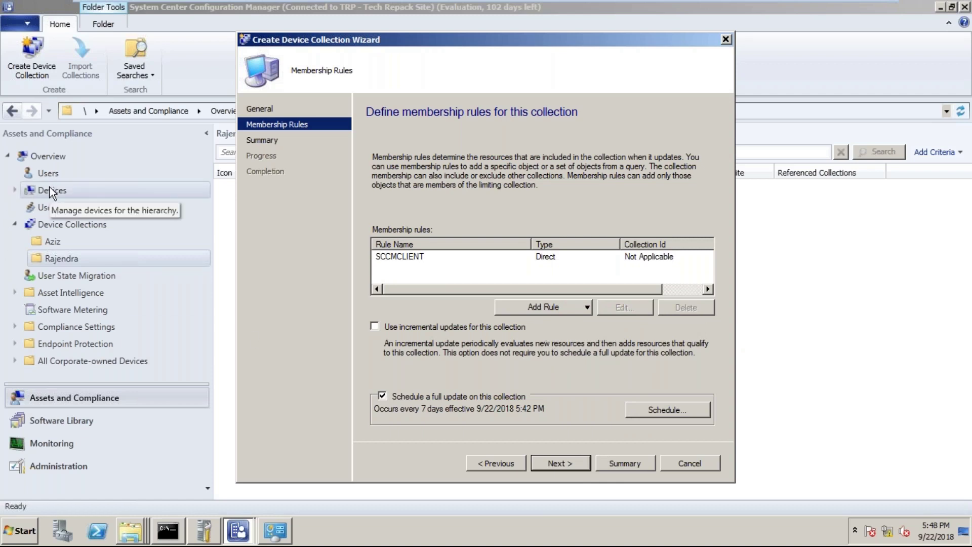
Start a new query rule and show its query statement as directly editable WQL.
click(571, 307)
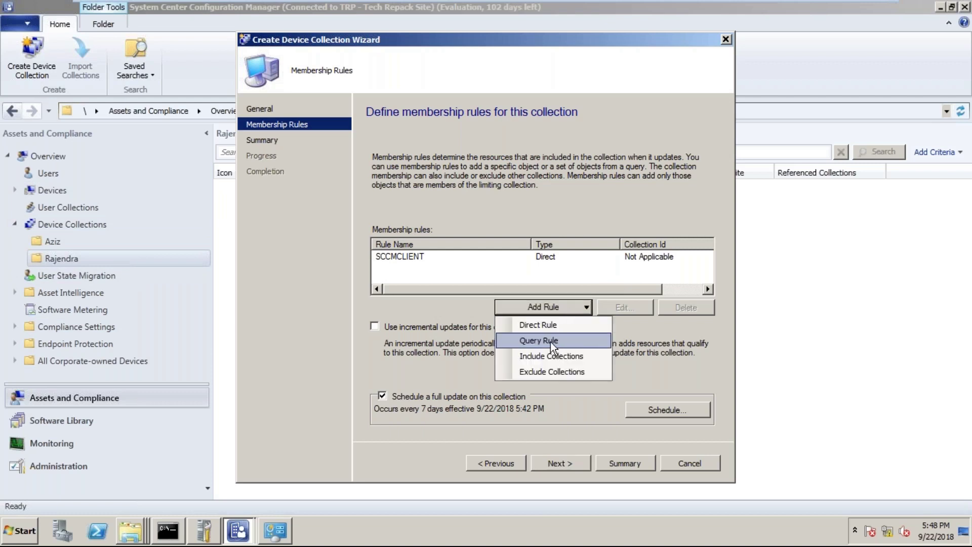
click(551, 342)
click(528, 214)
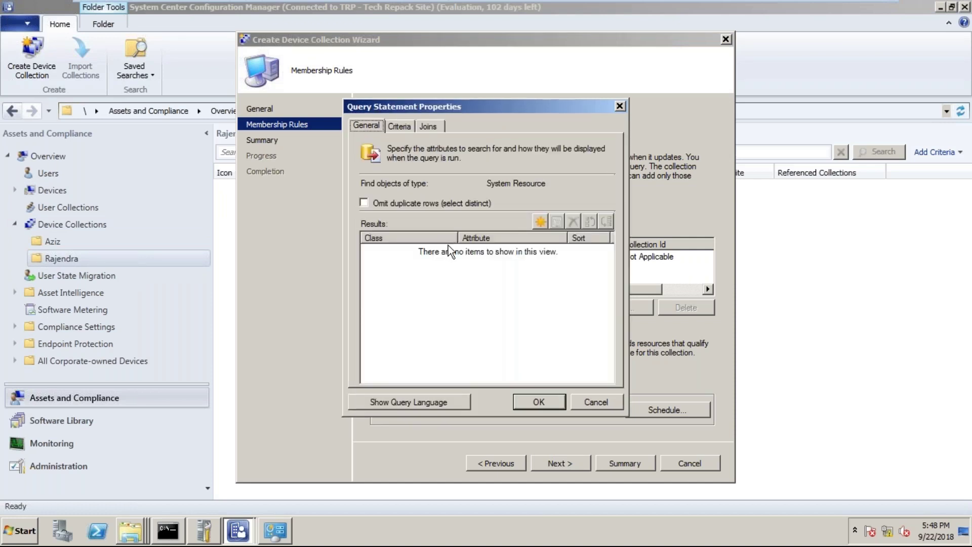
click(434, 402)
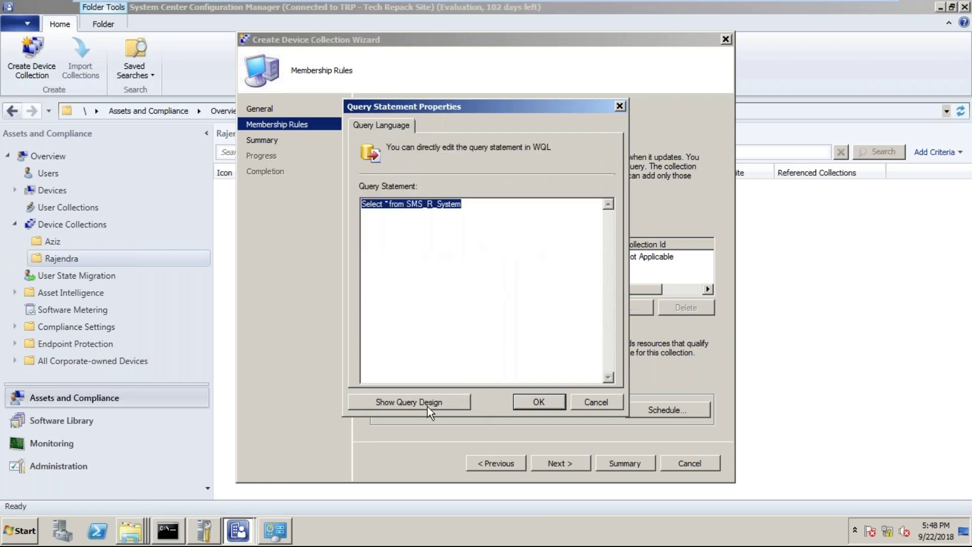
Try replacing the asterisk in the WQL statement with SCCMCLIENT, and review the edited statement.
click(443, 306)
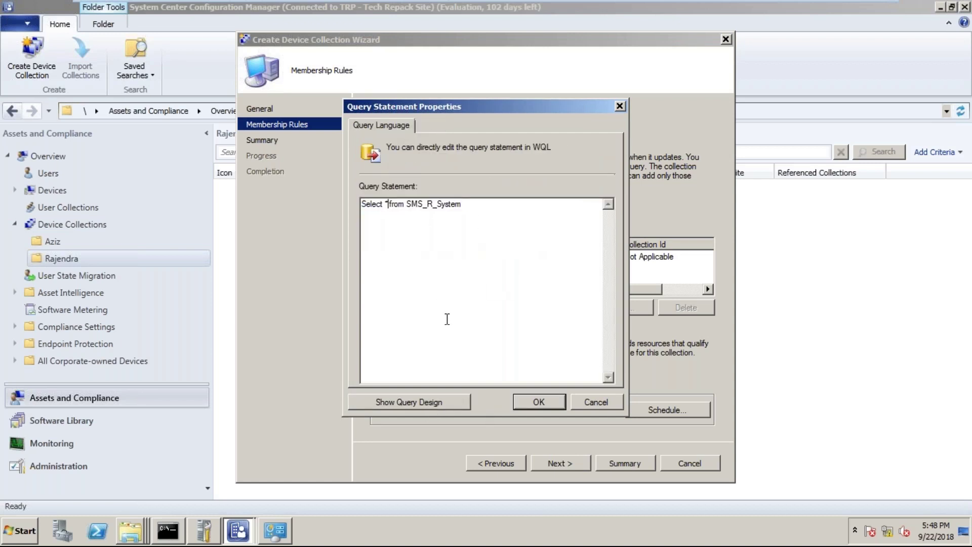
key(BackSpace)
text(SCCMCLIEN)
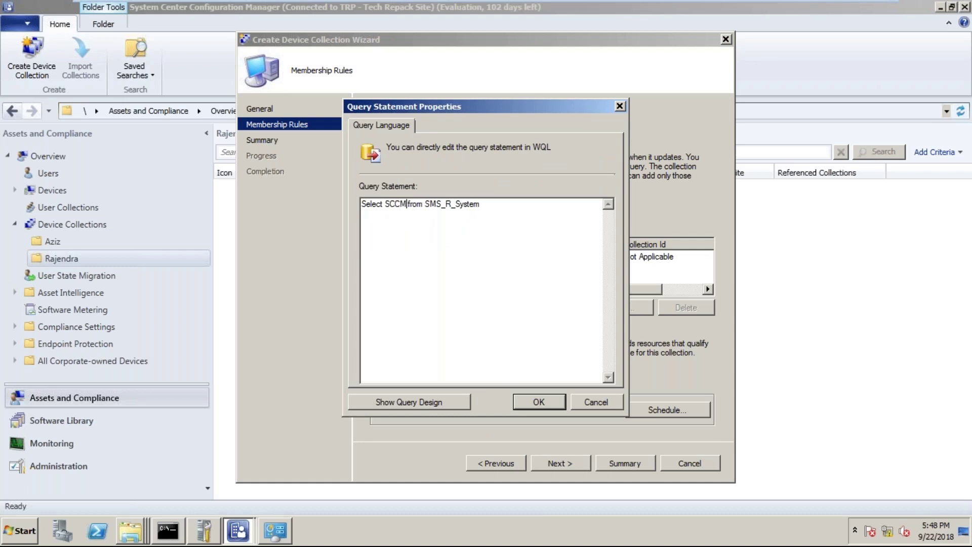
text(T)
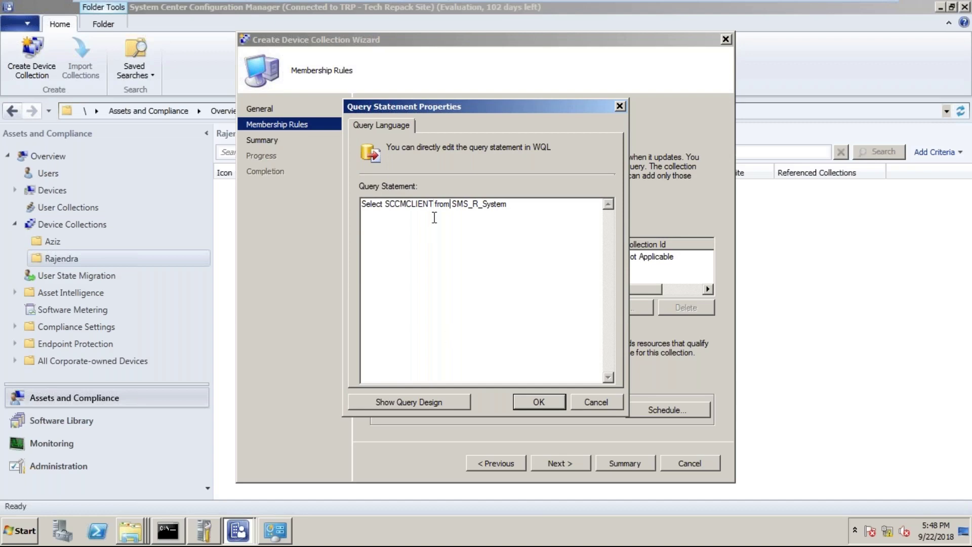
drag(434, 205, 389, 211)
click(478, 219)
drag(515, 205, 455, 202)
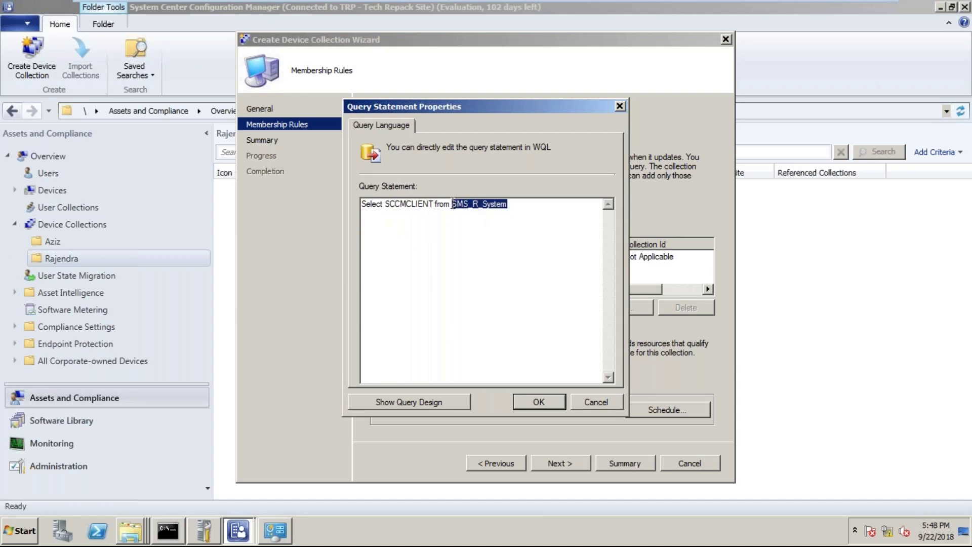
click(434, 205)
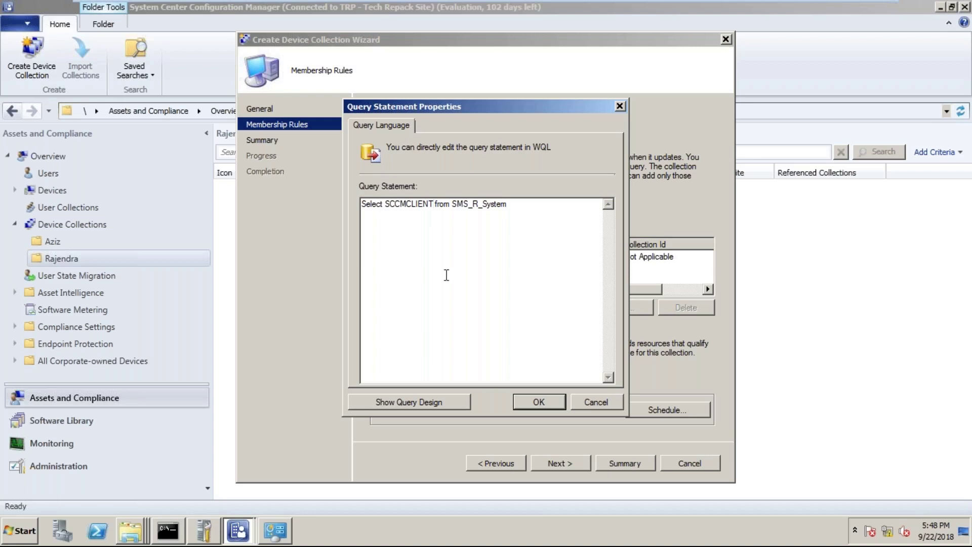
drag(391, 205, 421, 228)
click(421, 238)
Restore the asterisk in place of SCCMCLIENT in the WQL statement.
drag(436, 204, 385, 204)
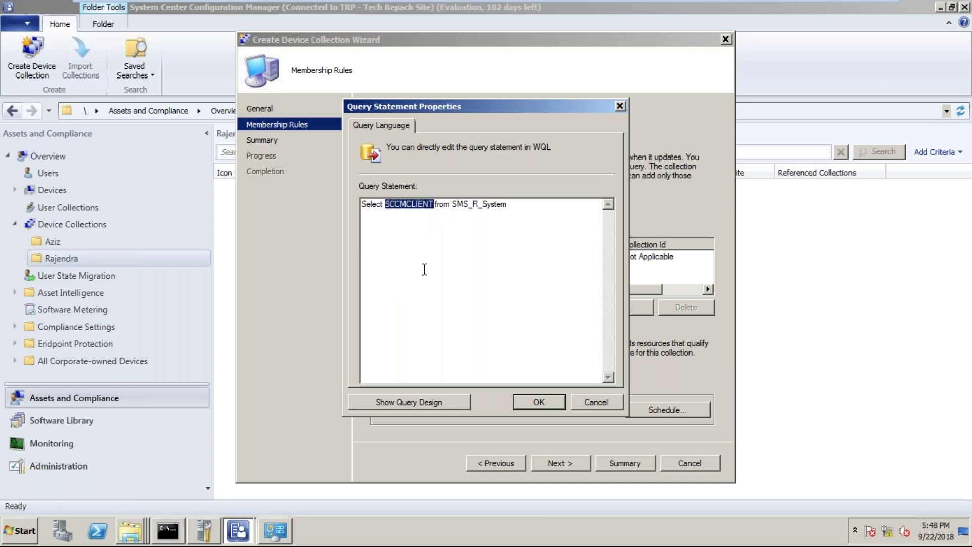
key(Delete)
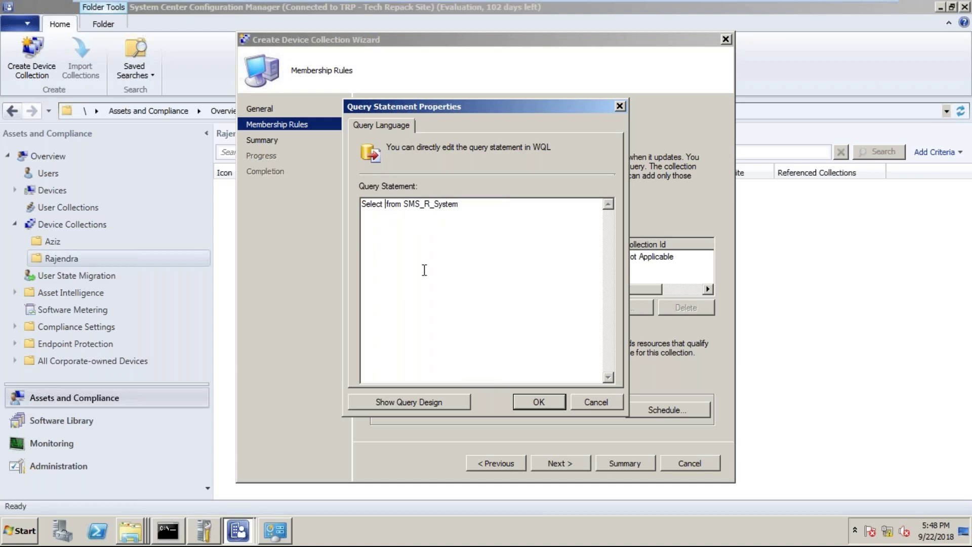
text(*)
Append the condition where name like '%sccm%' to the WQL statement and accept the statement.
key(End)
text(W)
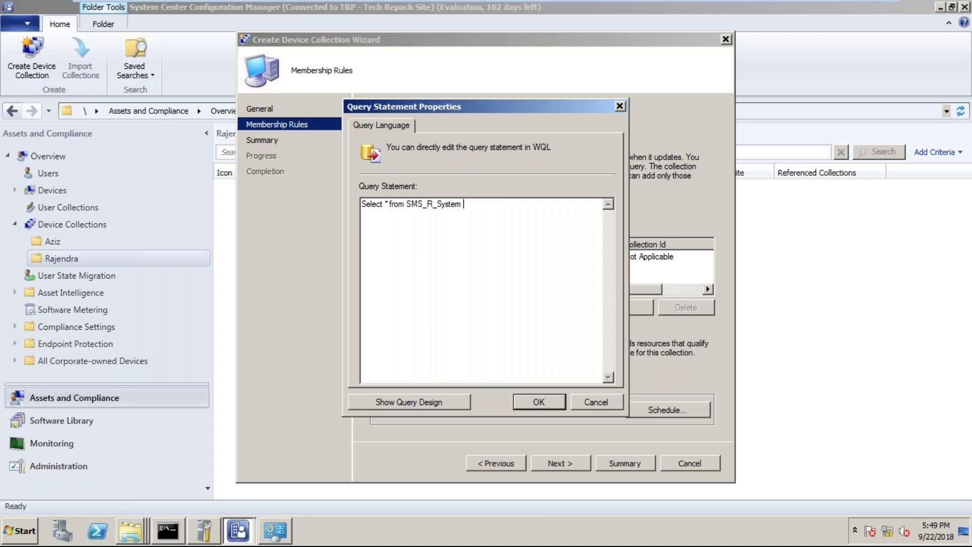
text(HERE)
key(BackSpace)
key(BackSpace)
key(BackSpace)
key(BackSpace)
key(BackSpace)
text(where name like '%sccm%')
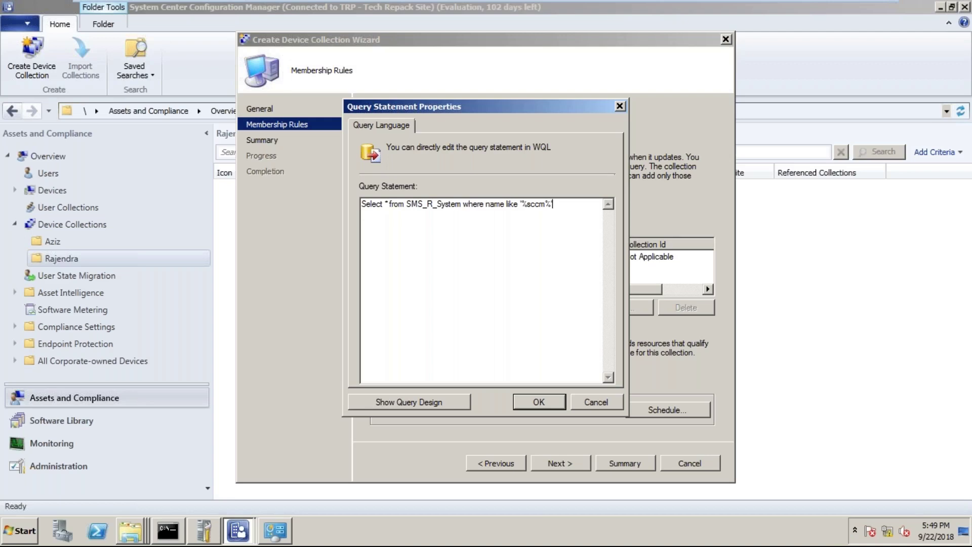
click(521, 402)
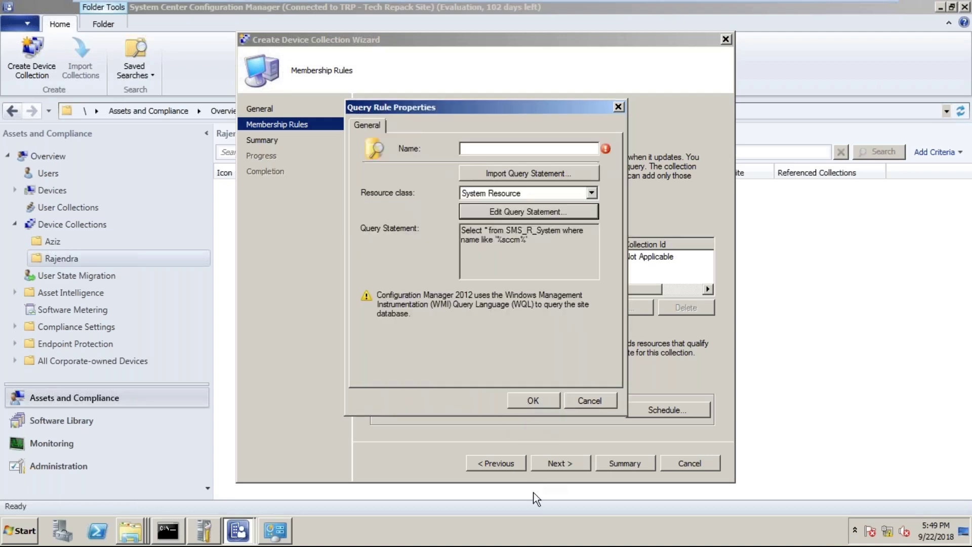
Name the query rule sccmquery and add it to the collection's membership rules.
click(534, 399)
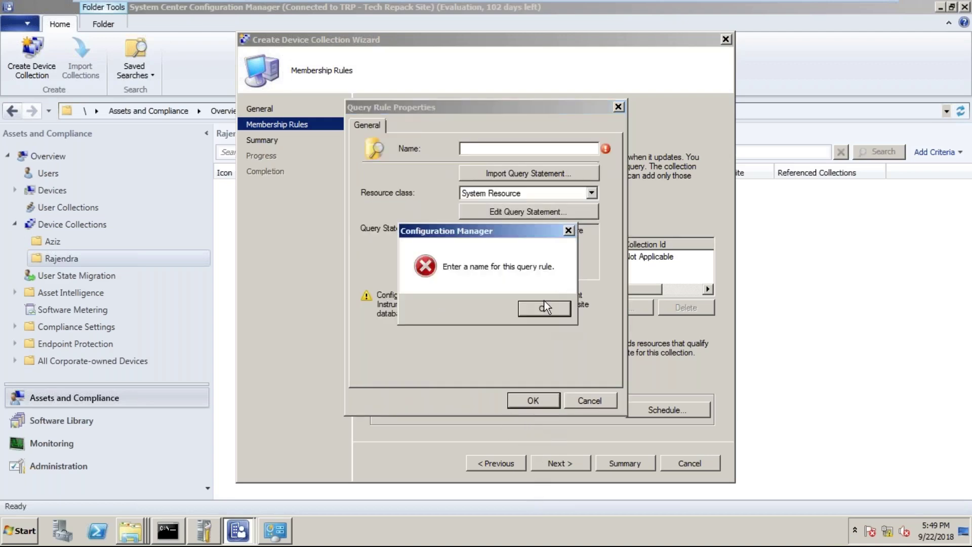
click(542, 305)
text(sccmqy)
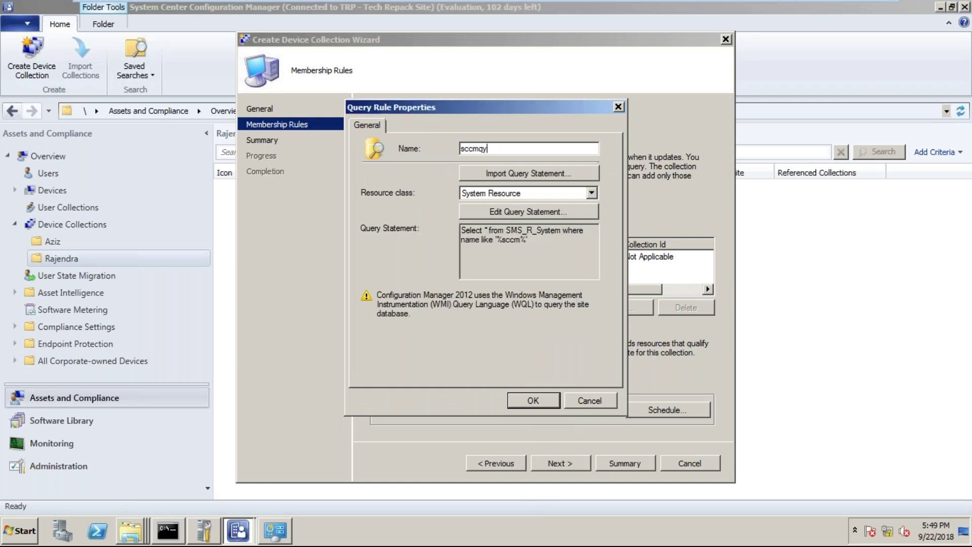
key(BackSpace)
text(uery)
click(530, 400)
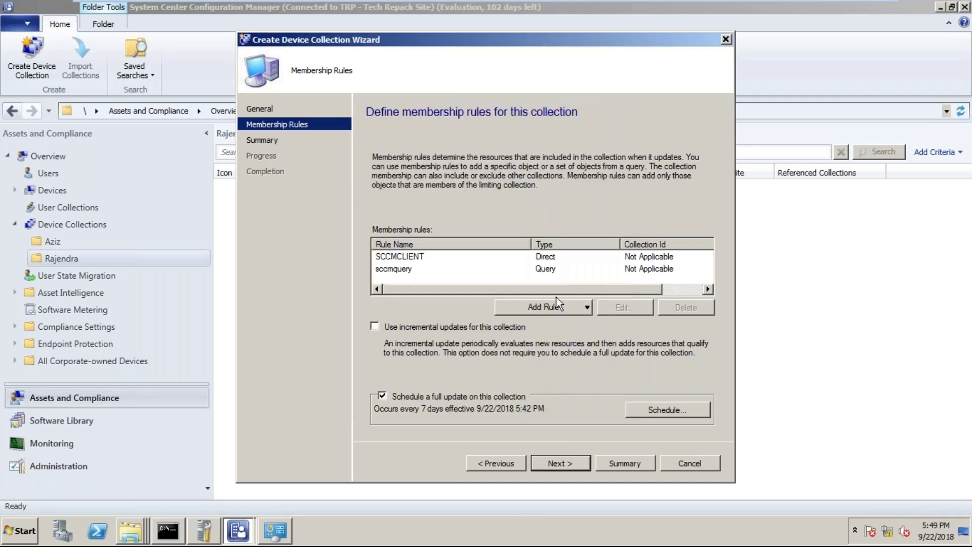
Review the query statement of the sccmquery membership rule and close its properties without changing anything.
click(391, 269)
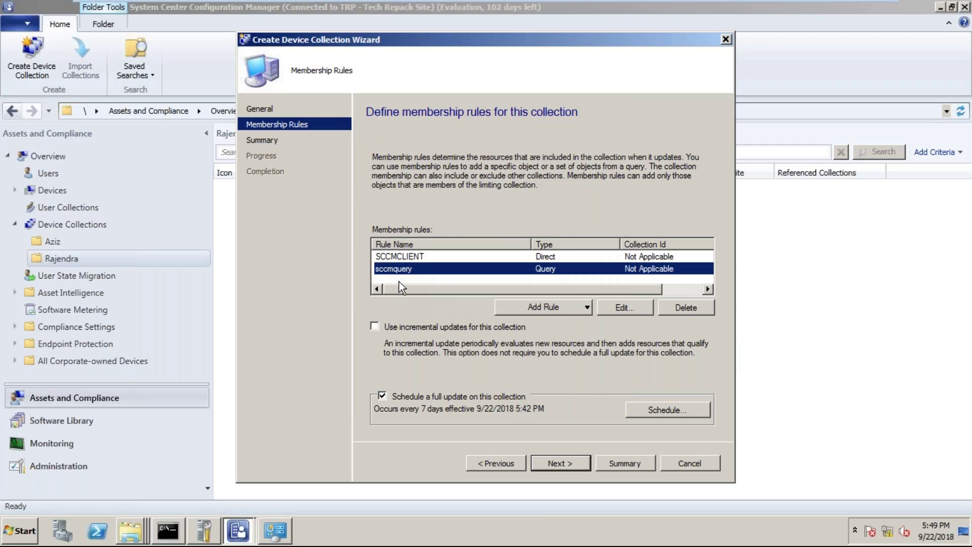
click(613, 307)
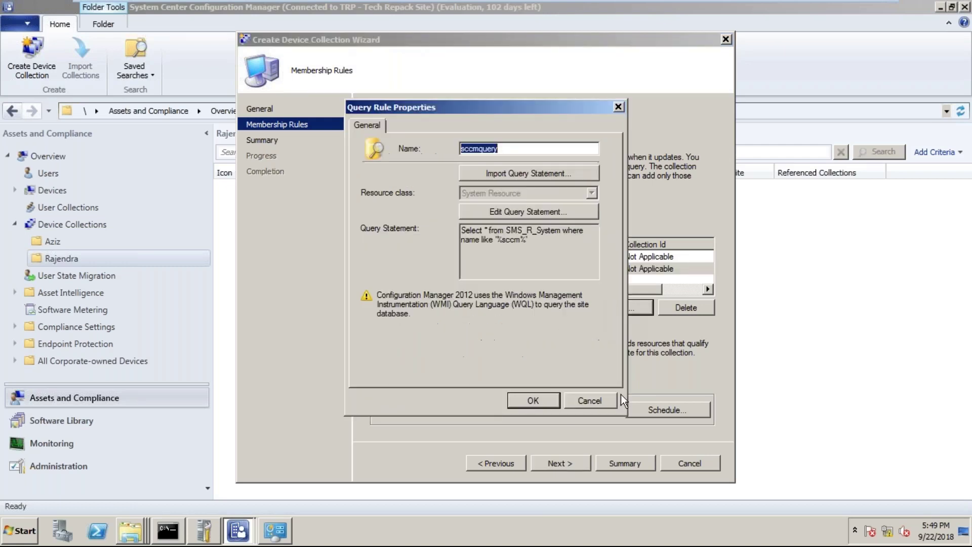
click(513, 243)
drag(550, 249, 386, 195)
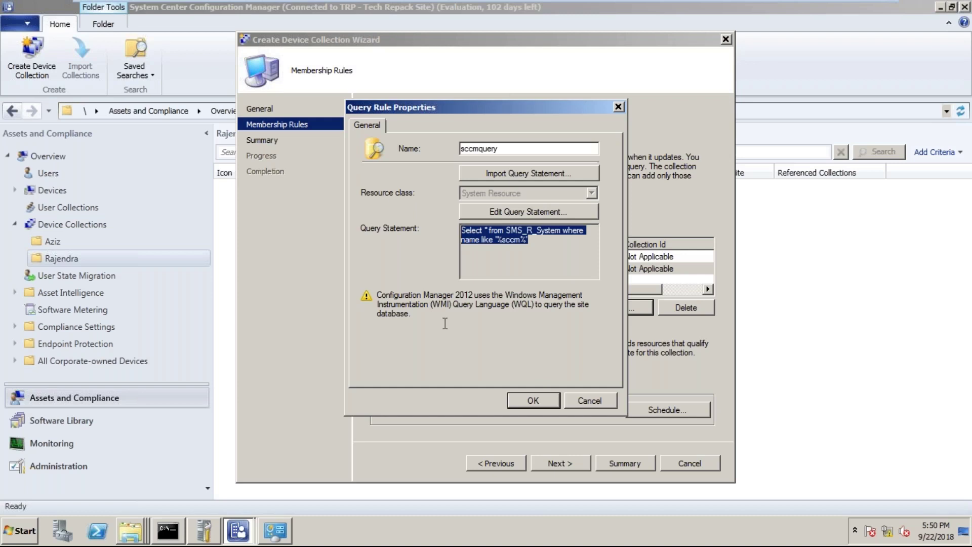
click(542, 255)
drag(543, 255, 435, 227)
click(508, 268)
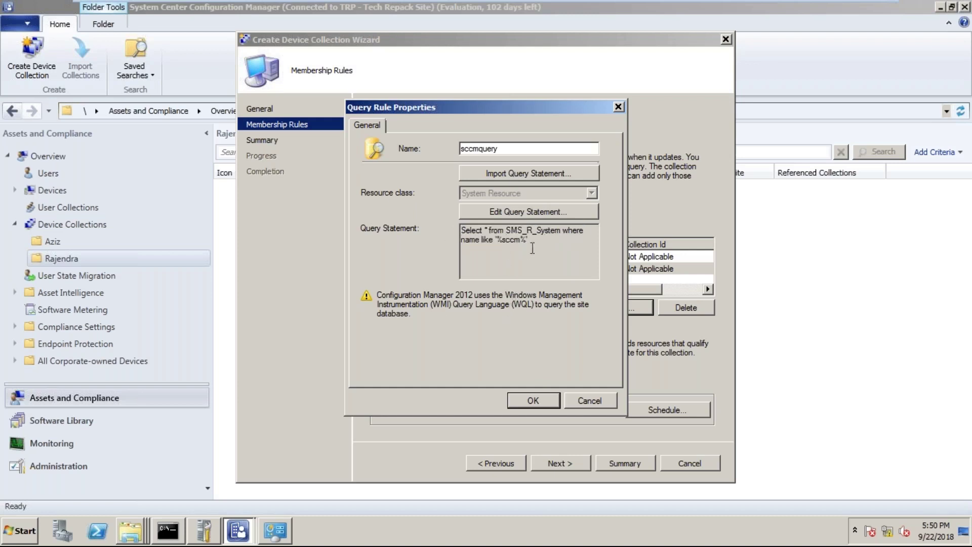
drag(532, 248, 450, 228)
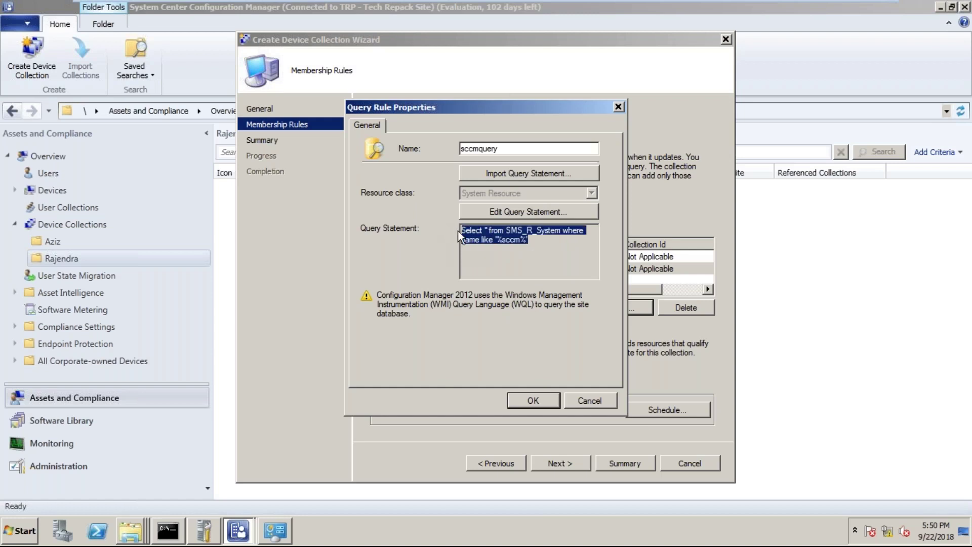
click(589, 398)
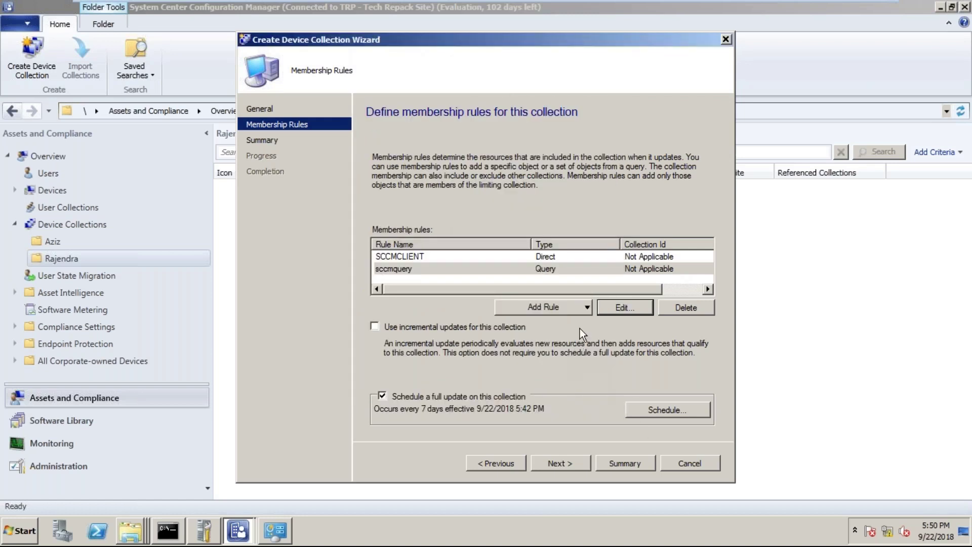
click(399, 272)
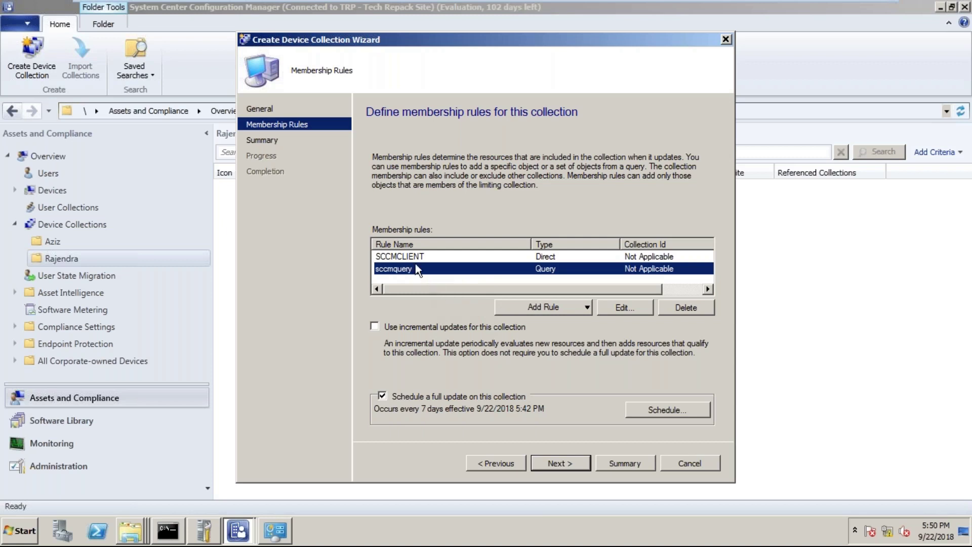
key(Up)
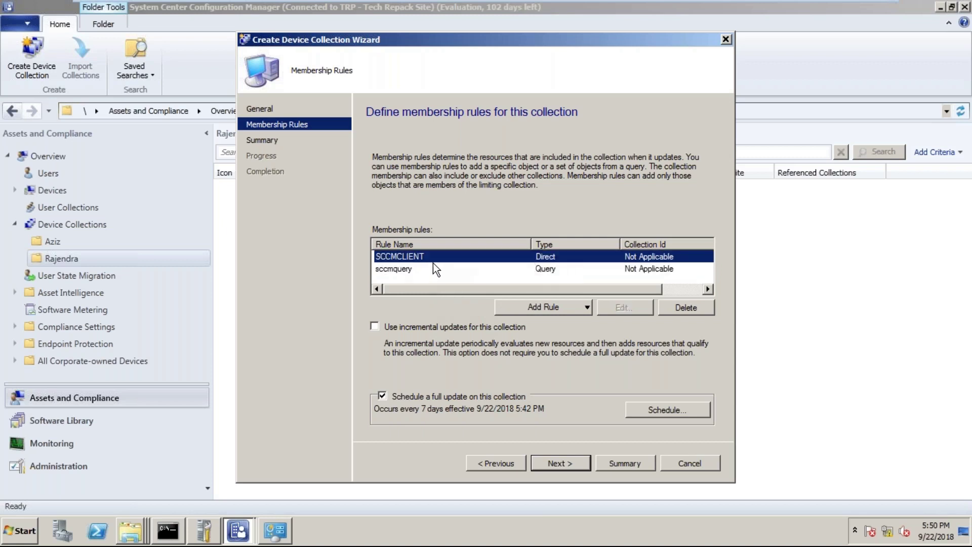
click(419, 269)
click(435, 260)
mouse_move(765, 3)
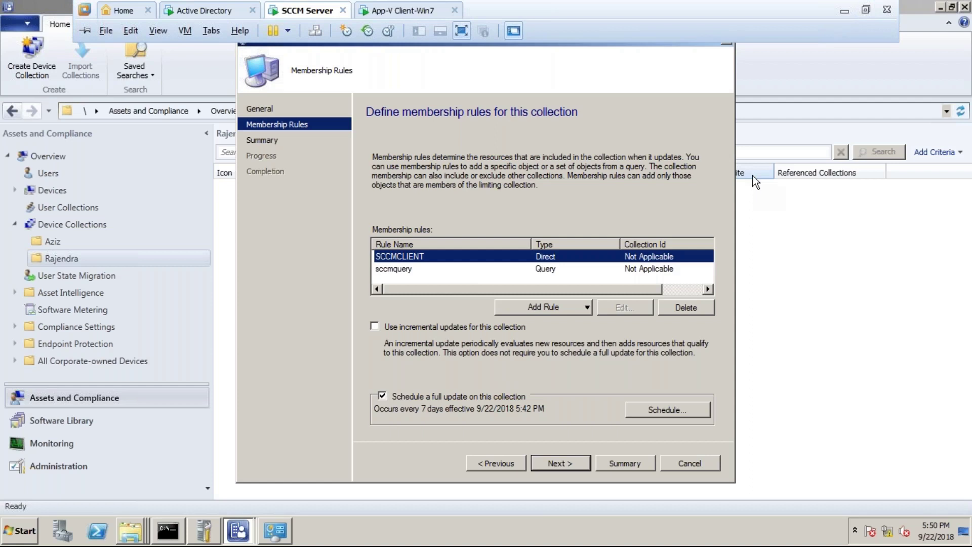
Reopen the sccmquery rule's properties and examine the sccm name pattern in its query statement.
click(424, 269)
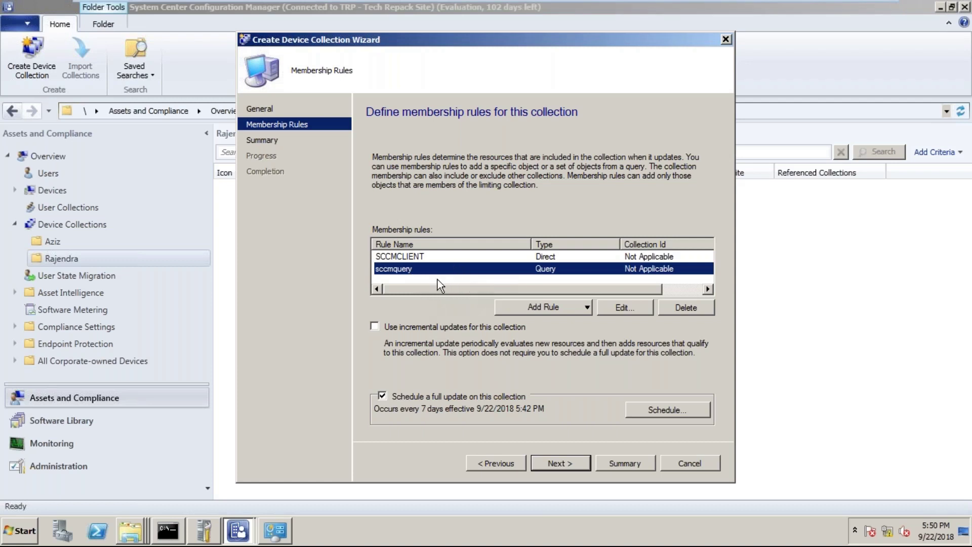
click(618, 308)
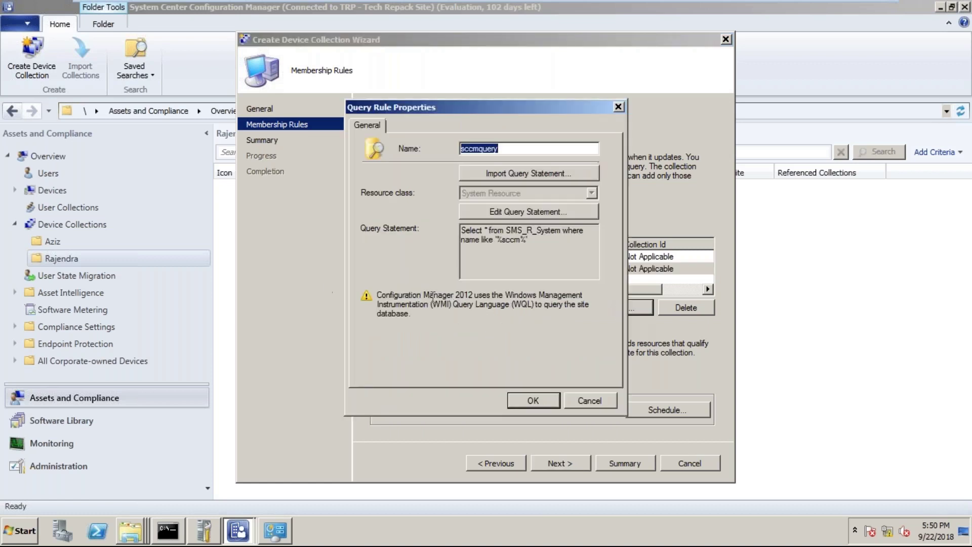
drag(530, 241, 452, 227)
click(542, 250)
drag(522, 241, 505, 231)
click(543, 269)
drag(503, 240, 519, 242)
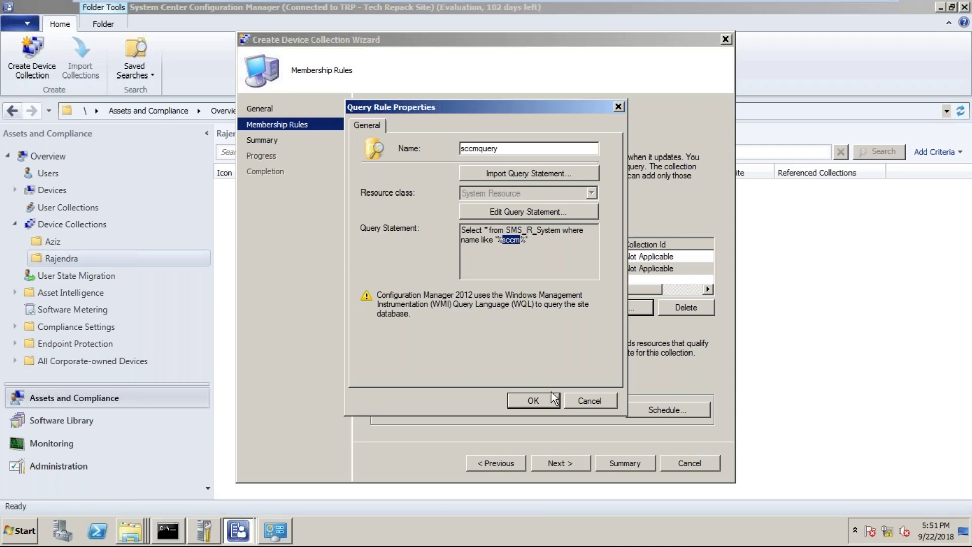
click(533, 401)
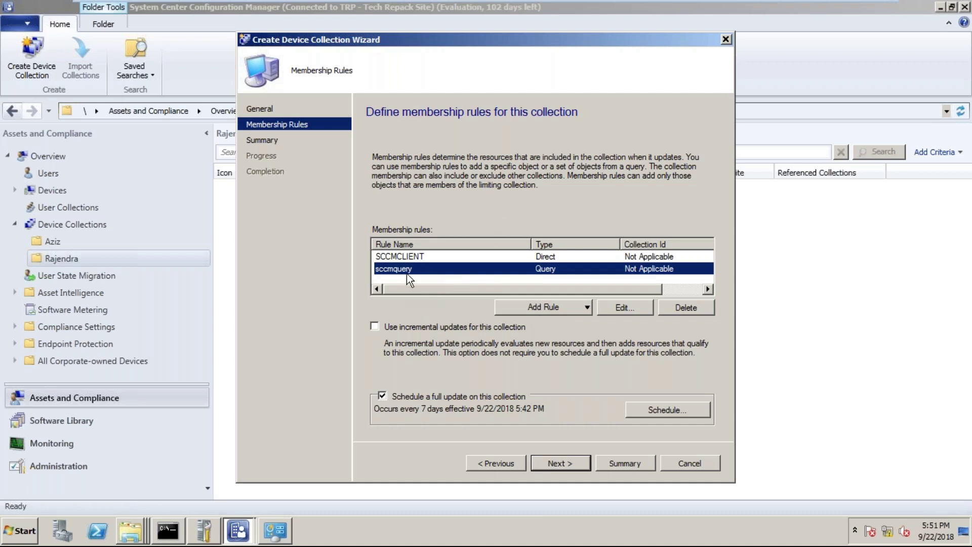
click(551, 309)
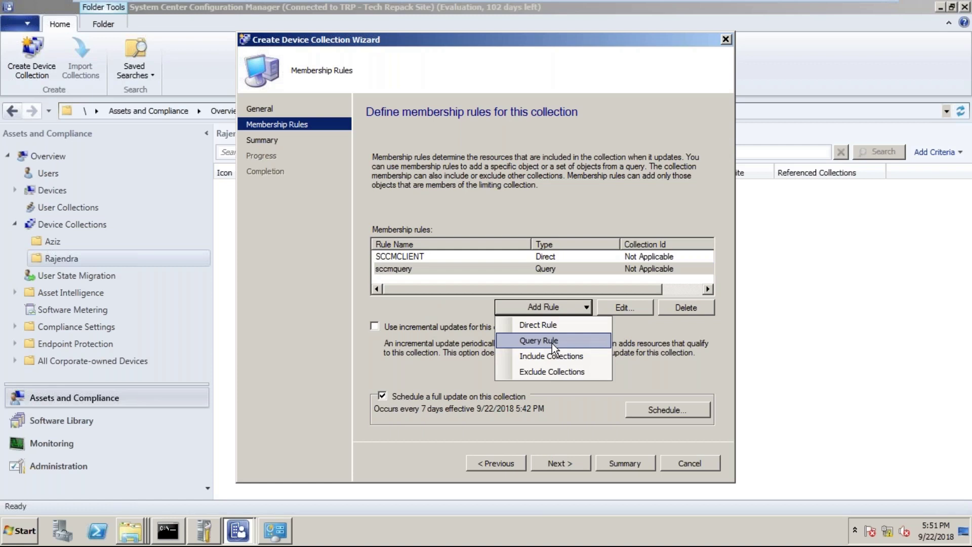
click(552, 256)
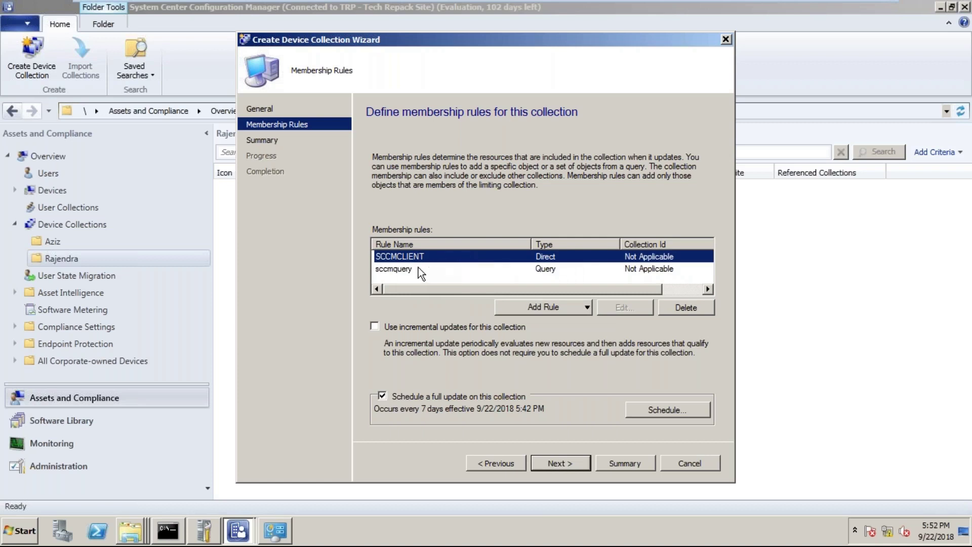
Delete the sccmquery rule and finish creating the VLC collection with only the SCCMCLIENT direct rule.
click(418, 268)
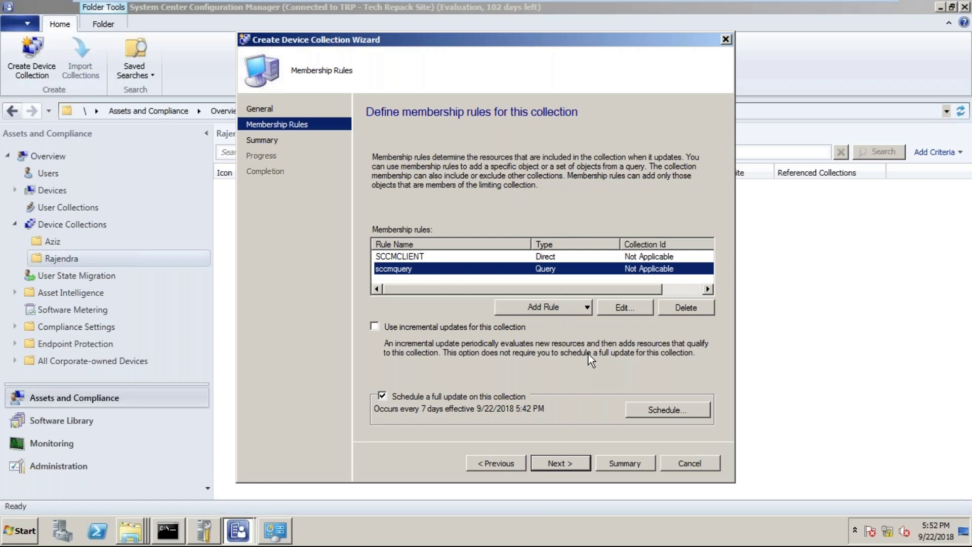
click(685, 309)
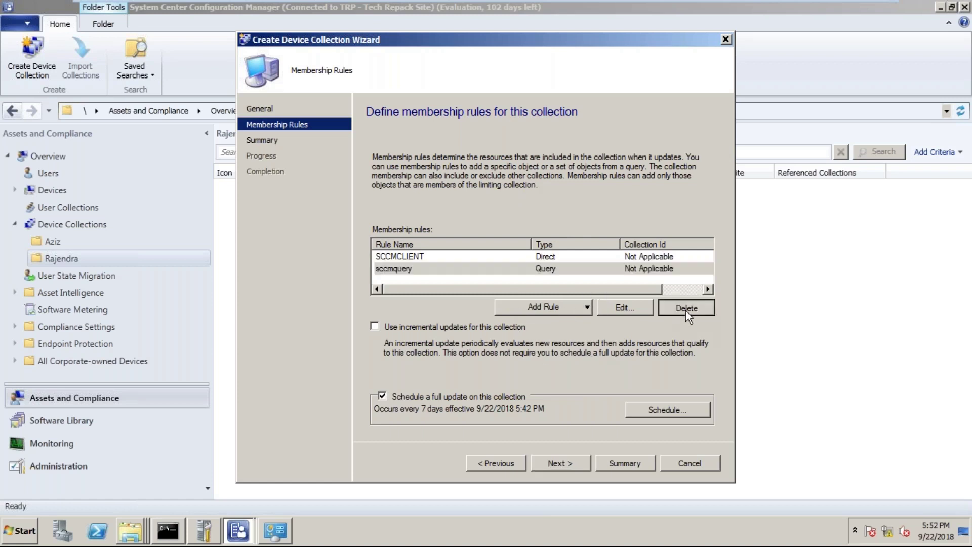
click(559, 468)
click(559, 466)
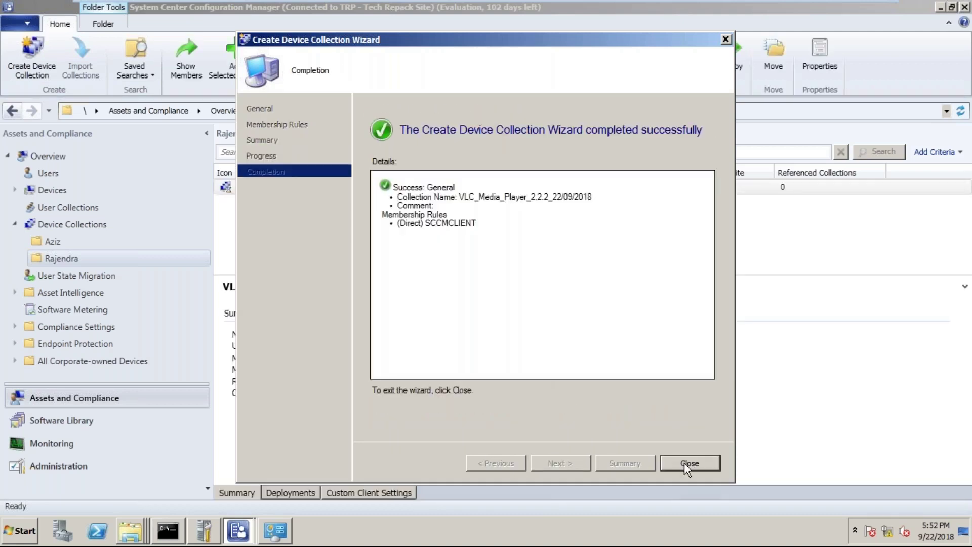
click(684, 462)
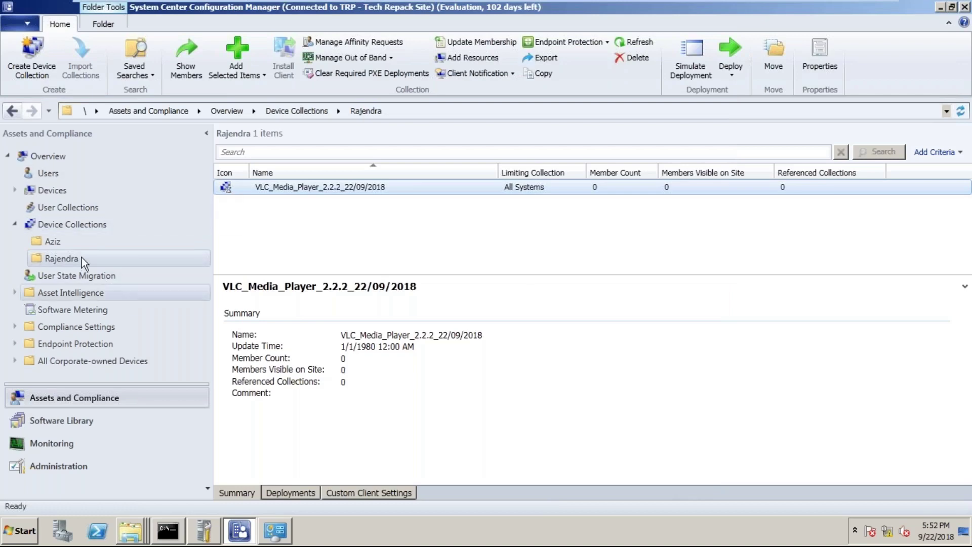
Start a device collection named sccm_query in the first subfolder of Device Collections, limited to All Systems.
click(54, 242)
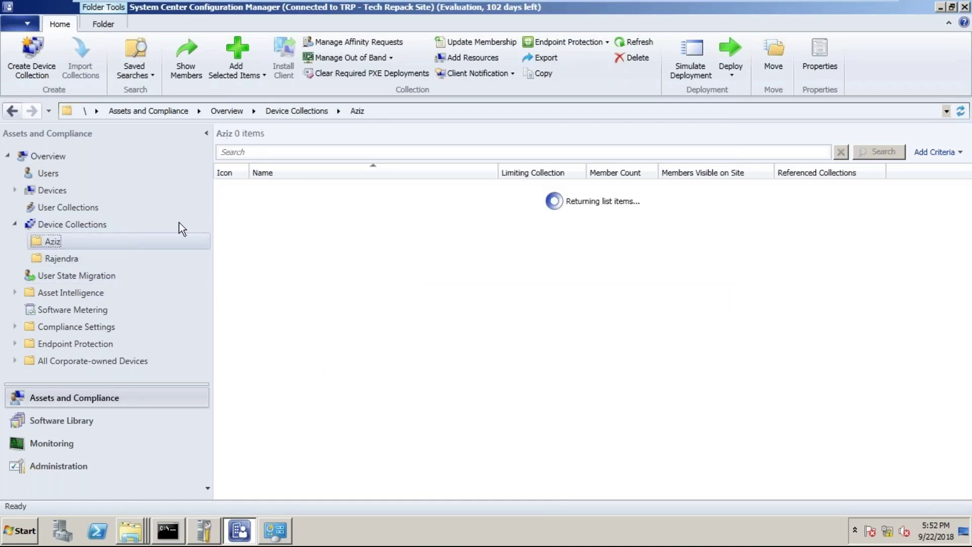
right_click(369, 227)
click(390, 233)
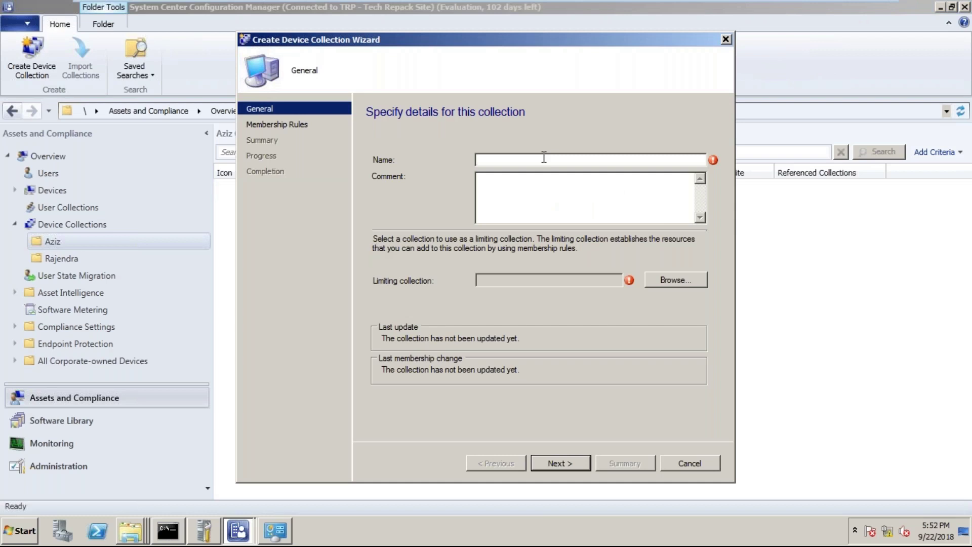
text(sccm_query)
click(688, 280)
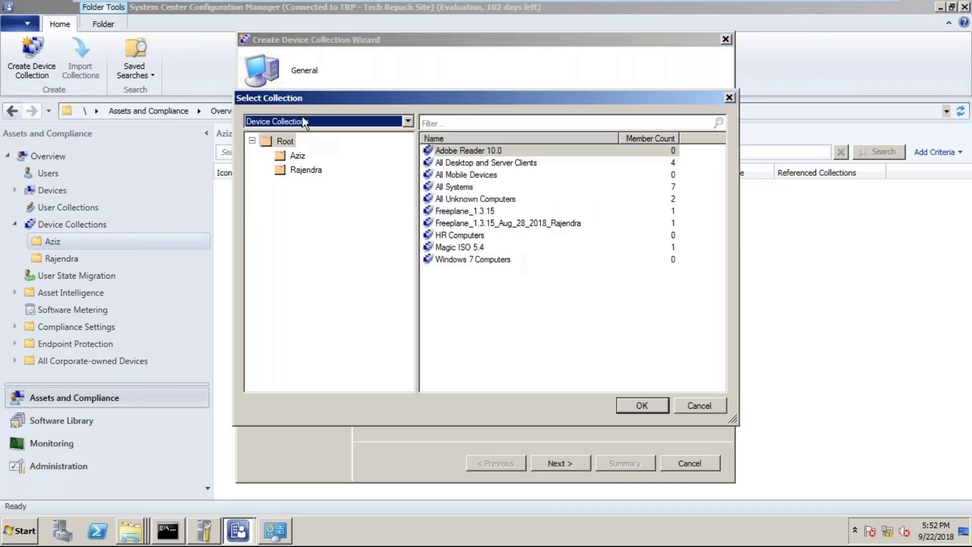
click(294, 121)
click(282, 134)
click(454, 187)
click(643, 406)
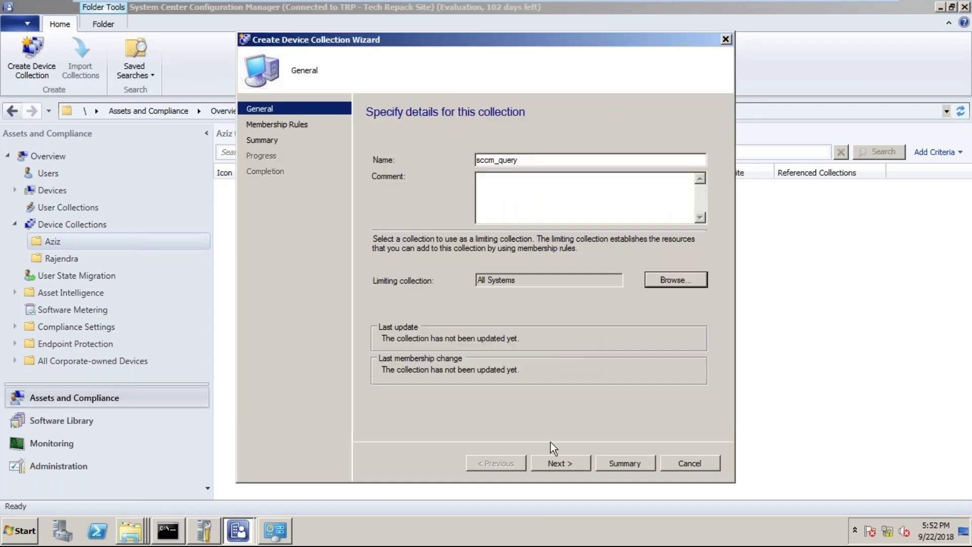
Add a query rule named sccm_query for the System Resource class, keeping the default statement that selects everything from SMS_R_System.
click(564, 467)
click(552, 309)
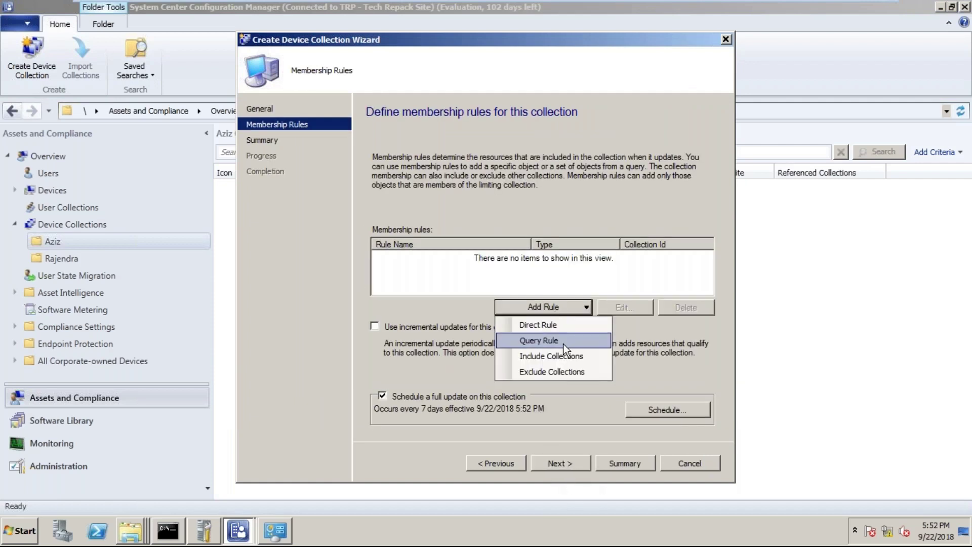
click(563, 344)
text(sccm_query)
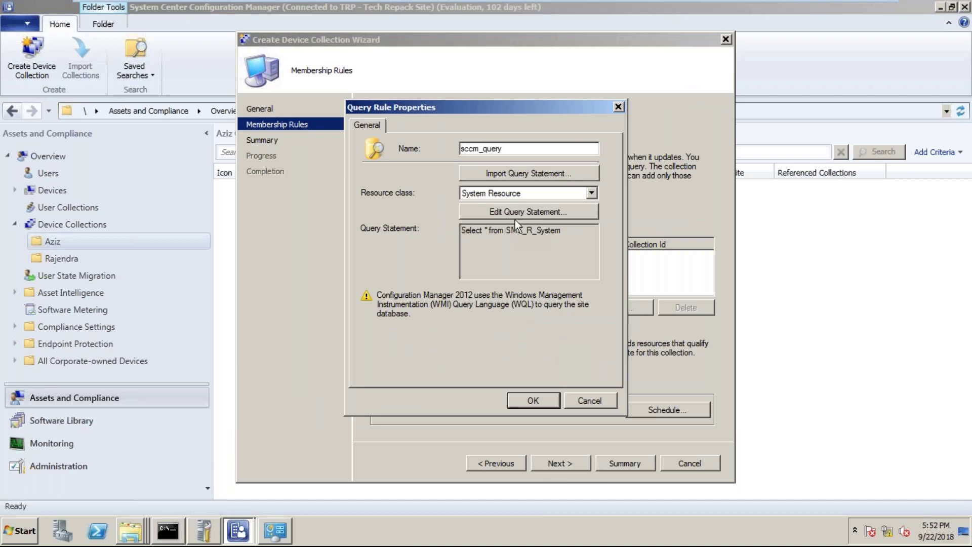
click(527, 400)
click(542, 324)
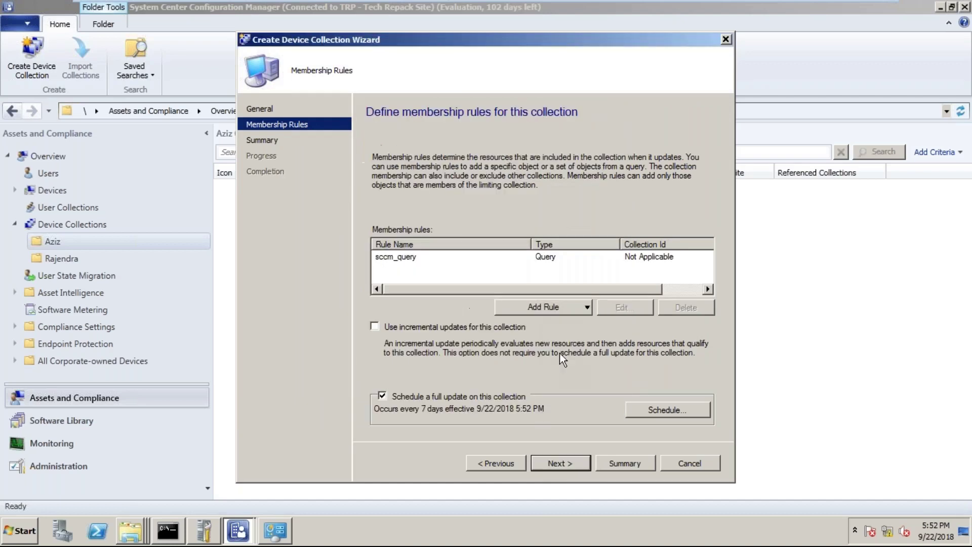
Complete the creation of the sccm_query device collection and close the wizard.
click(563, 464)
click(563, 465)
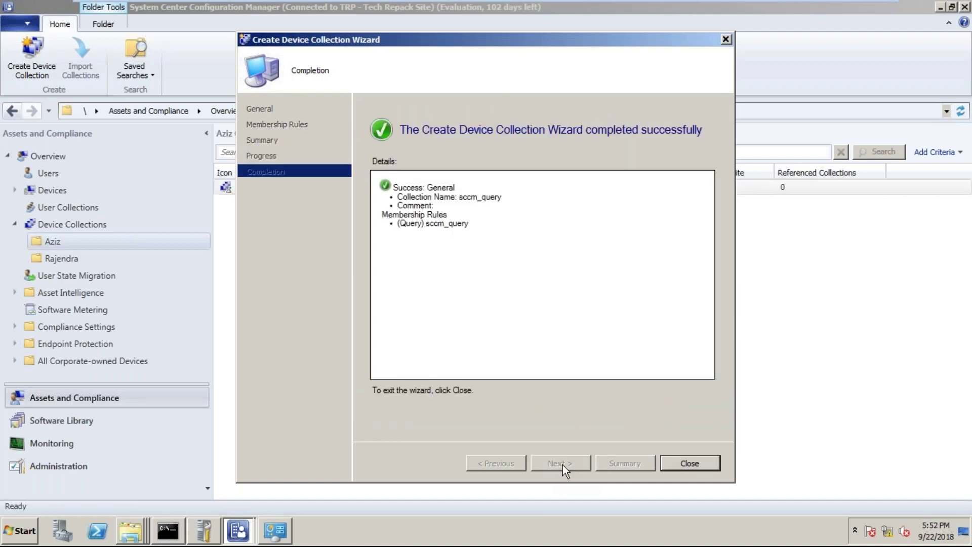
click(692, 465)
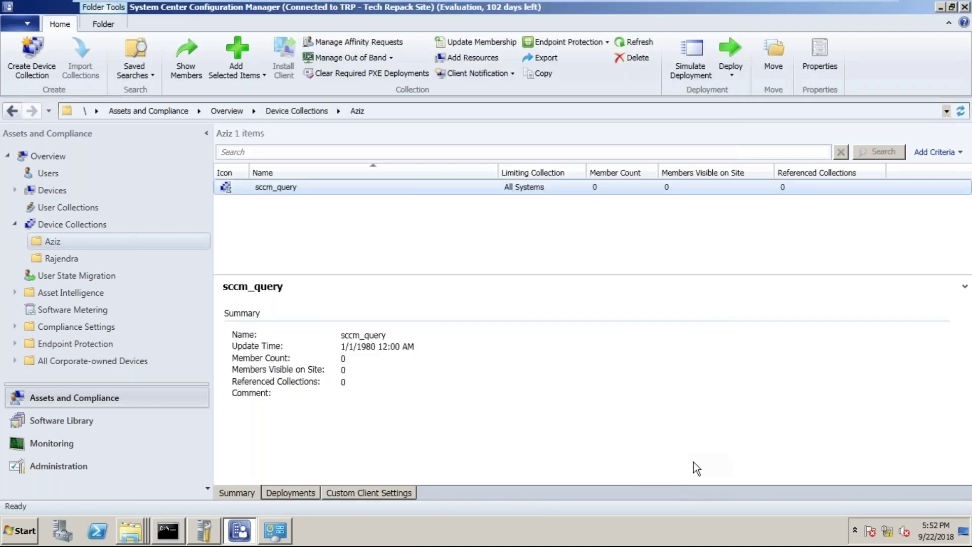
Refresh the new sccm_query collection to check its updated member count.
right_click(339, 193)
click(396, 406)
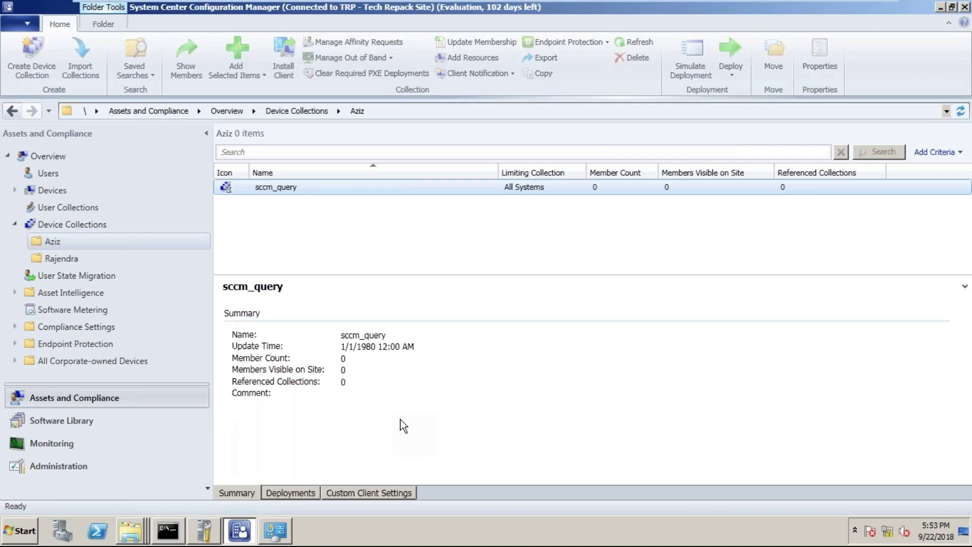
click(629, 40)
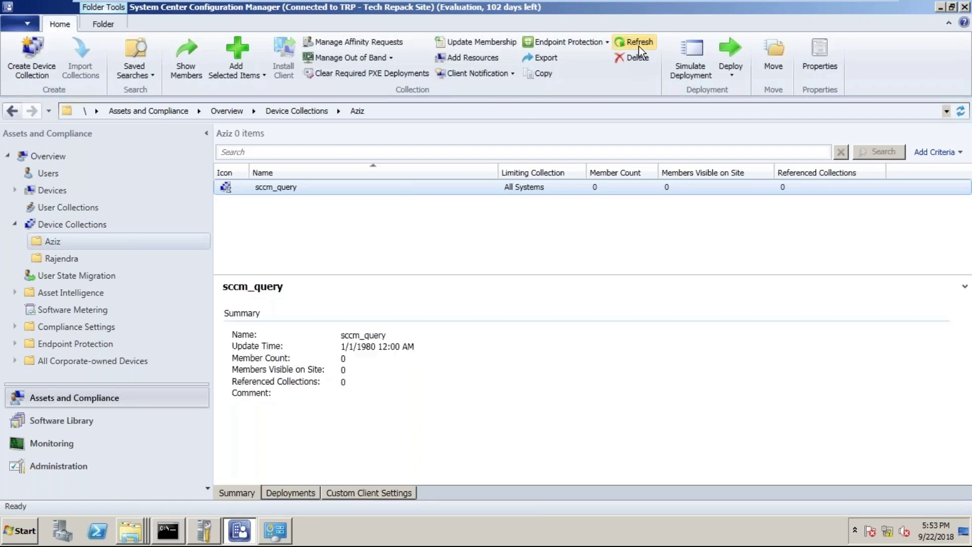
click(639, 46)
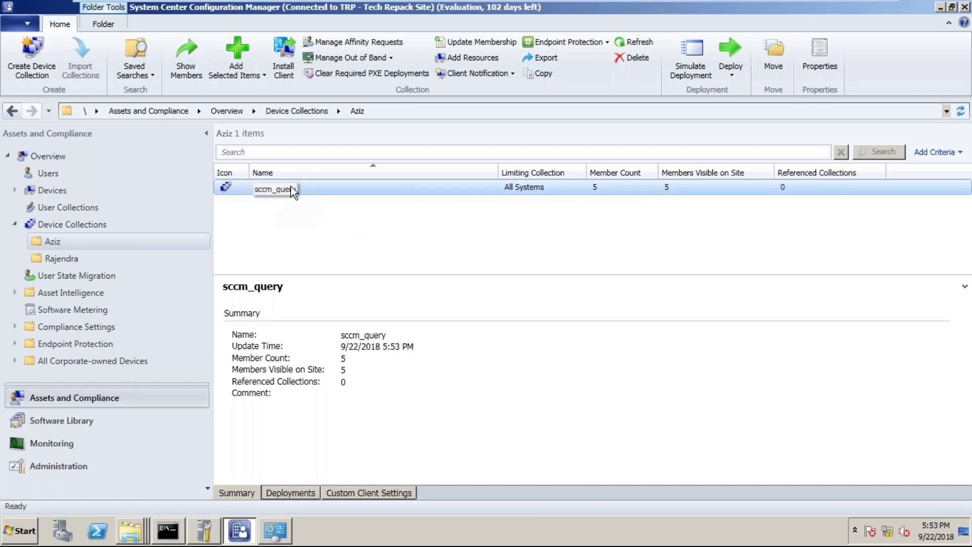
Show the list of all devices, enlarge it, and check the SCCMSVR entry among the listed machines.
click(43, 188)
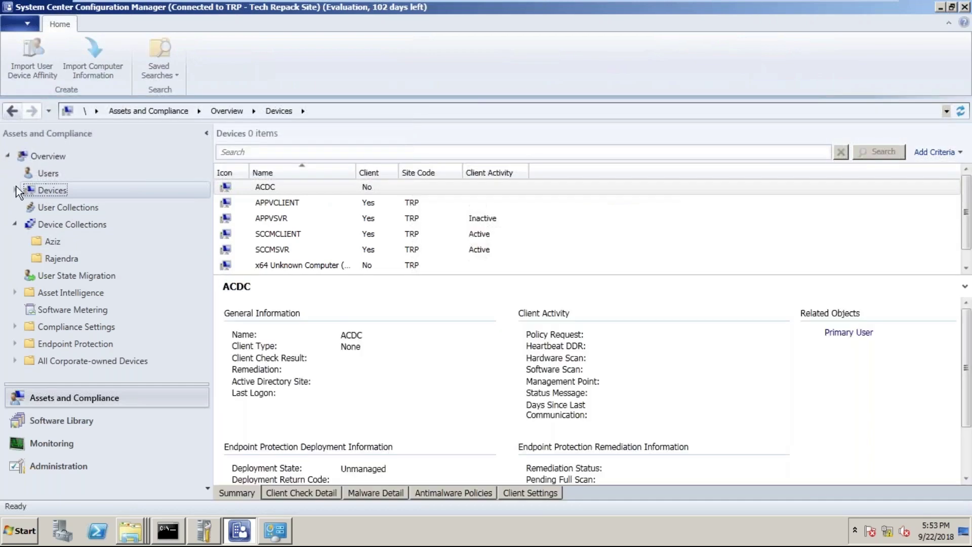
drag(362, 276, 373, 369)
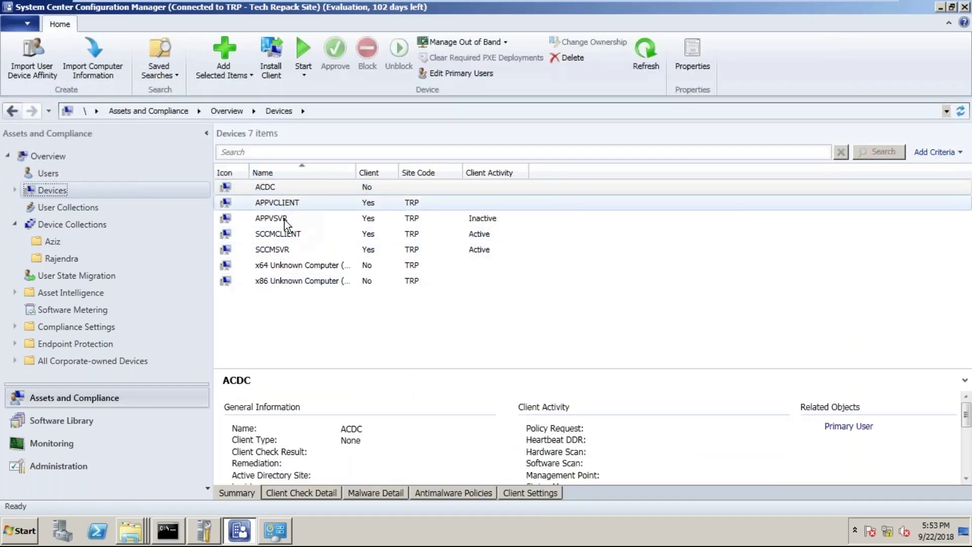
click(278, 250)
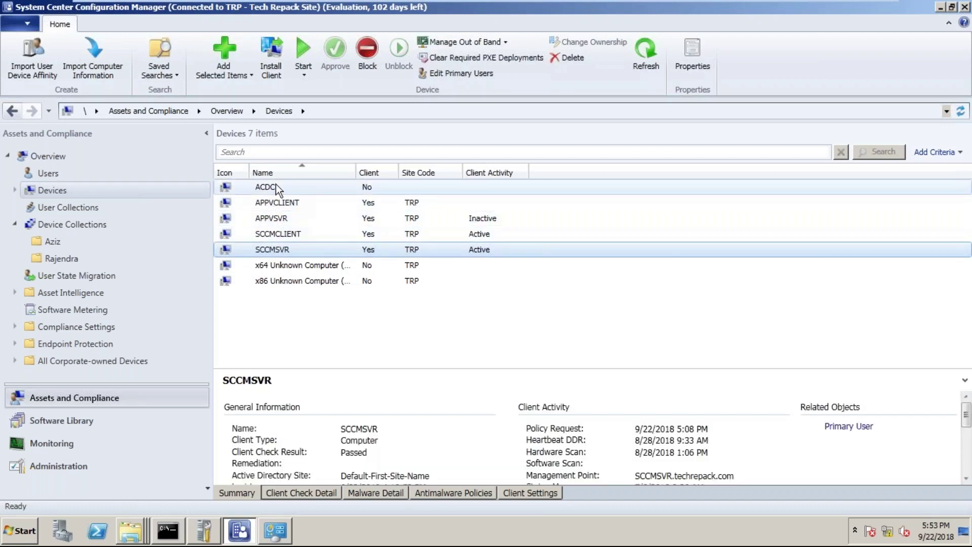
right_click(295, 342)
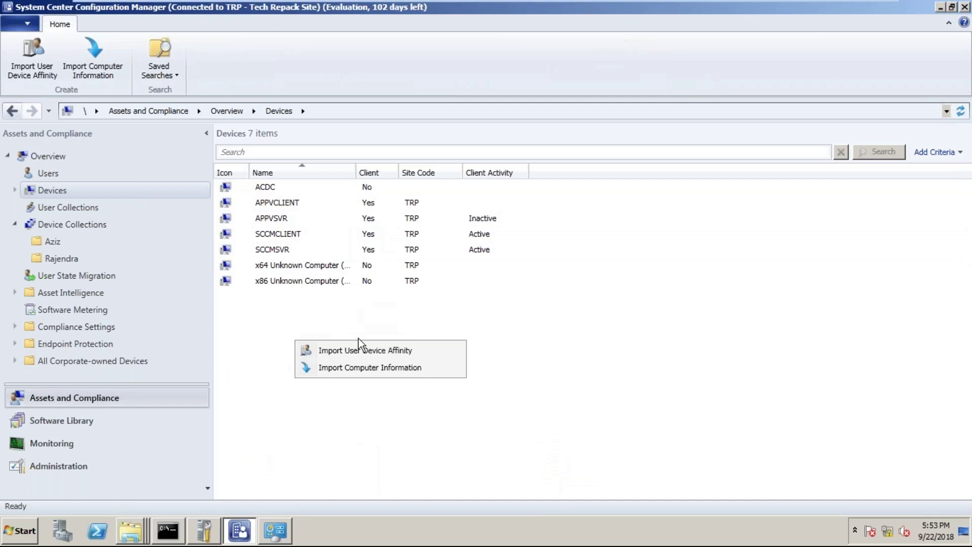
Review the sccm_query and VLC_Media_Player_2.2.2_22/09/2018 collections in their separate folders under Device Collections.
click(293, 320)
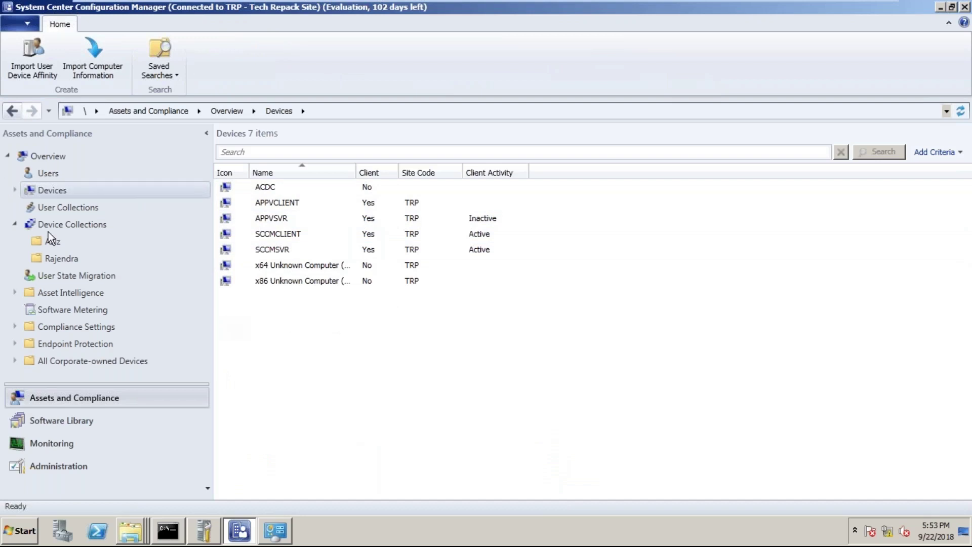
click(50, 241)
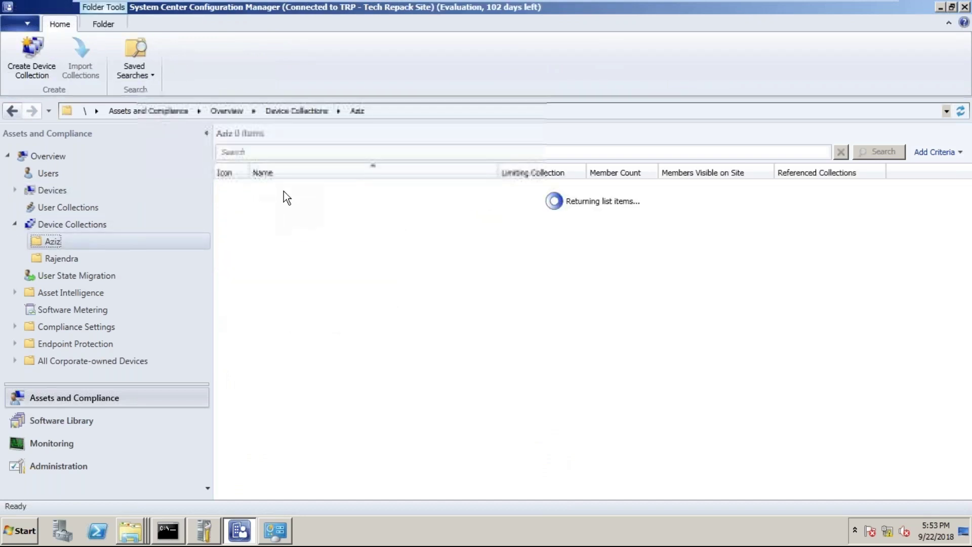
click(288, 188)
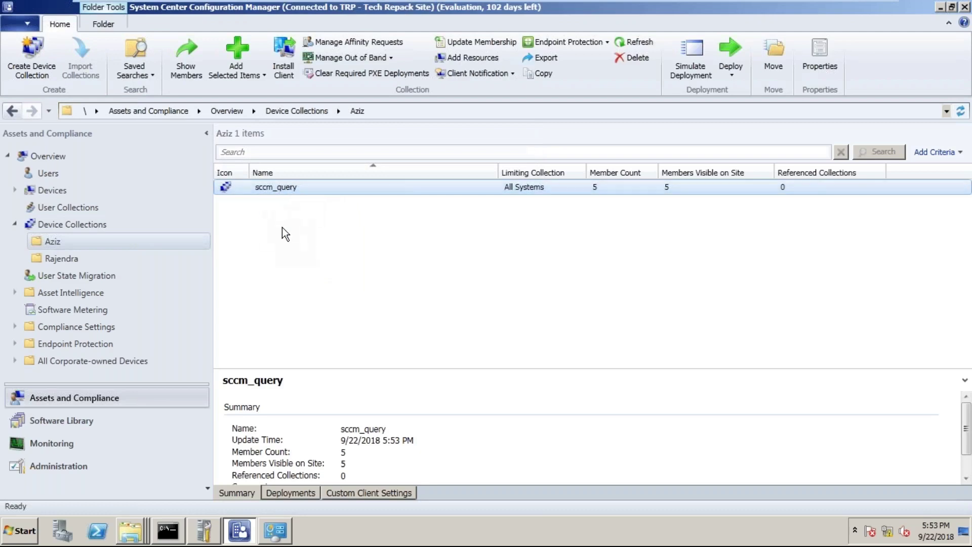
click(76, 258)
click(292, 191)
right_click(292, 190)
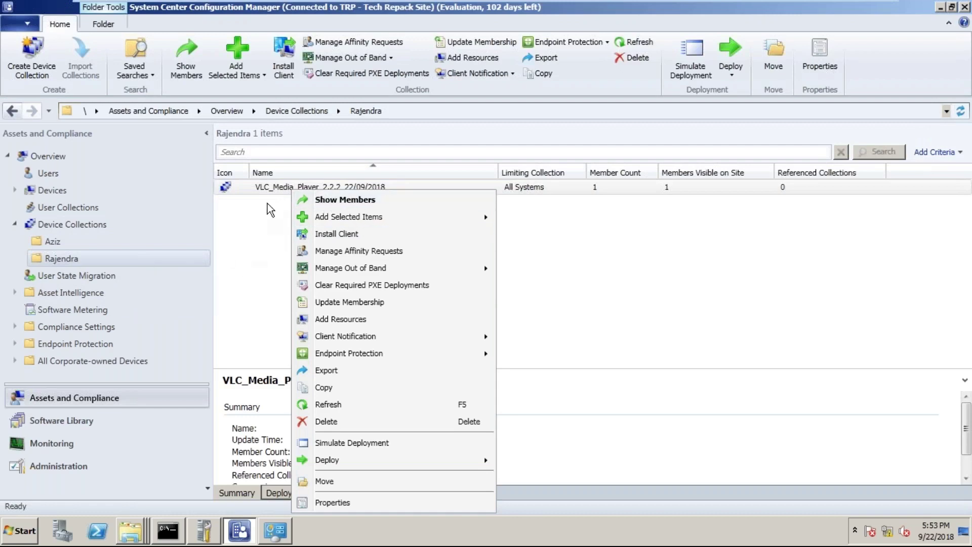
click(256, 271)
click(57, 193)
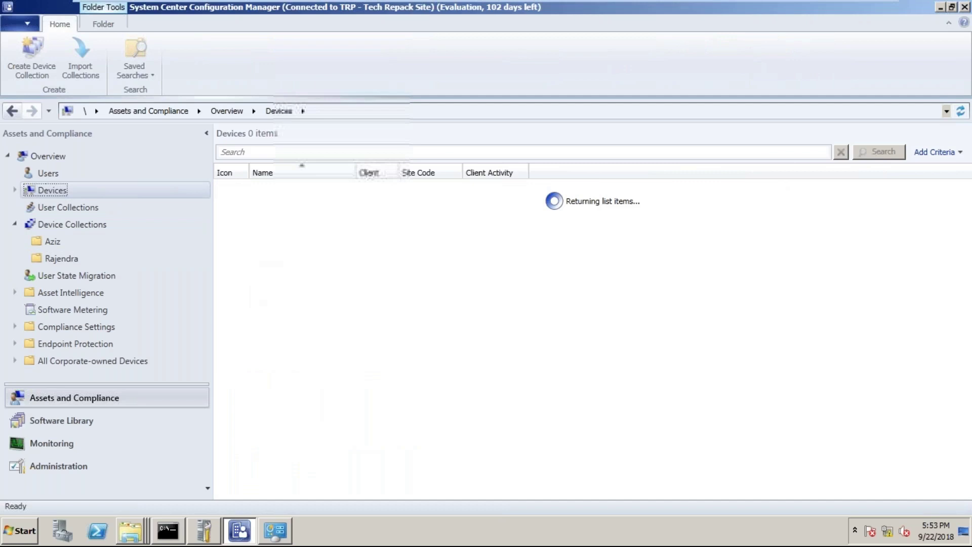
click(59, 259)
click(295, 189)
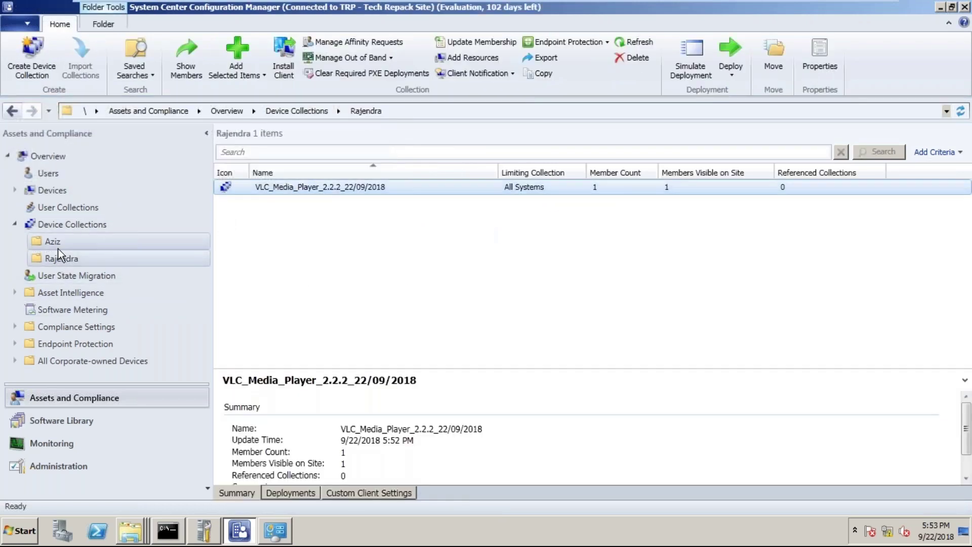
Return to the folder containing sccm_query and examine that collection's summary and member count.
click(54, 247)
click(284, 192)
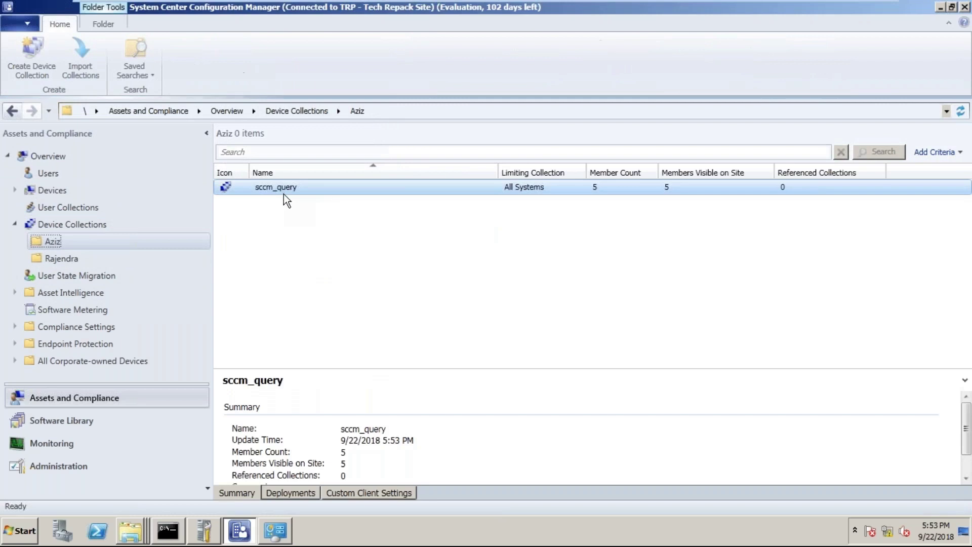
click(293, 292)
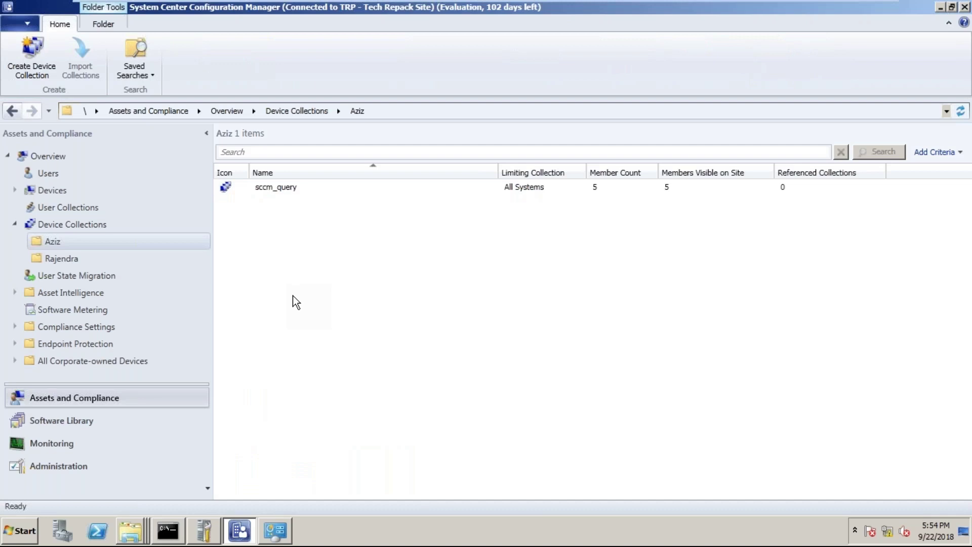
click(283, 191)
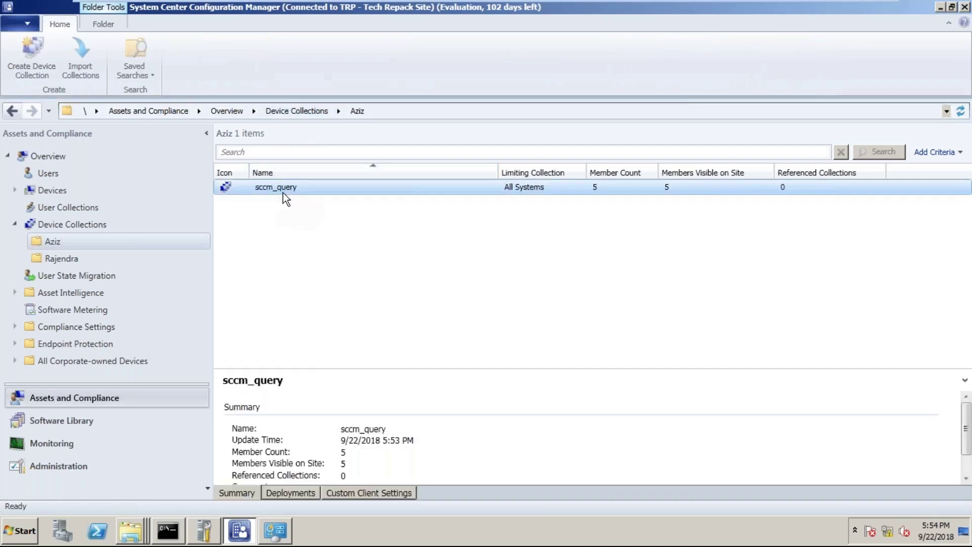
right_click(284, 190)
click(238, 232)
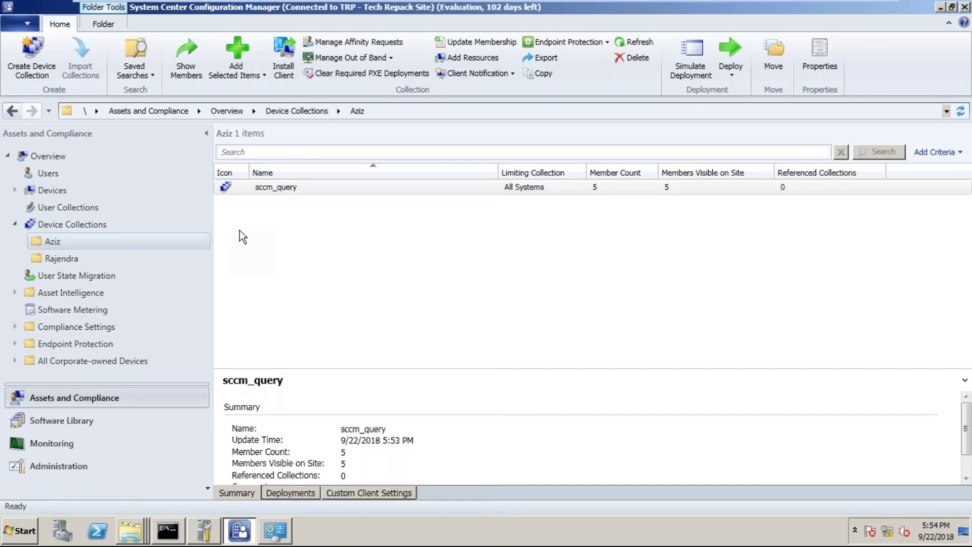
Show the list of all devices and check the APPVCLIENT and APPVSVR entries.
click(60, 191)
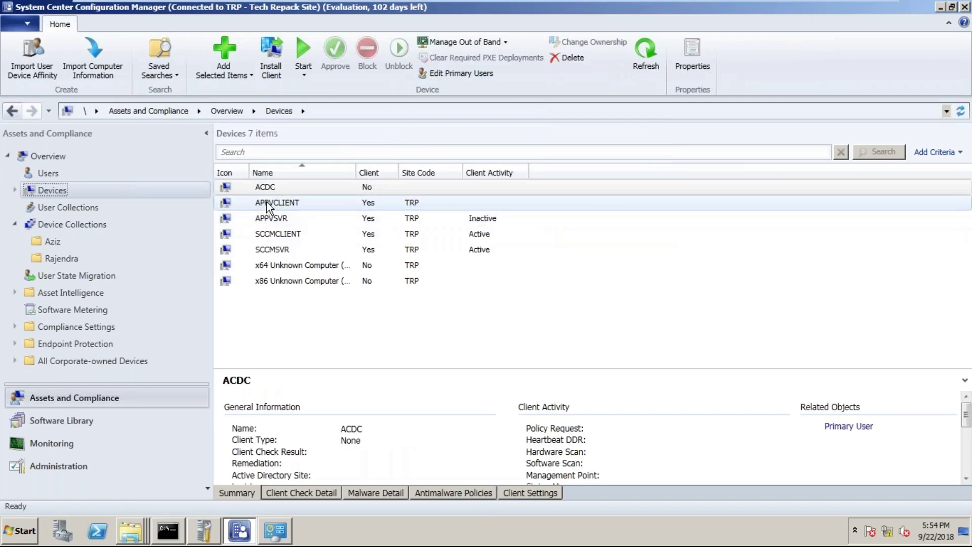
click(266, 201)
click(269, 215)
click(274, 203)
click(275, 212)
click(272, 204)
click(271, 217)
View the general properties of the sccm_query device collection and close them without changes.
click(53, 243)
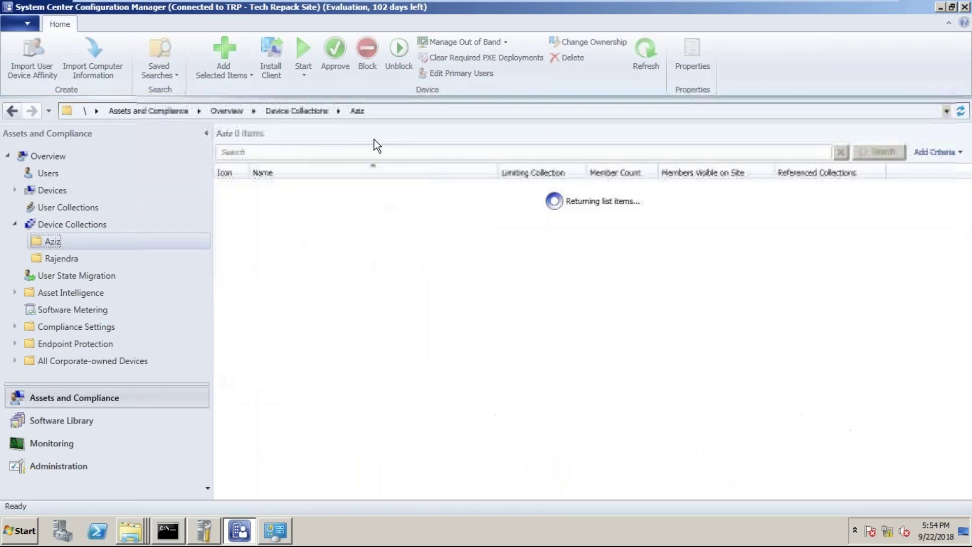
right_click(296, 186)
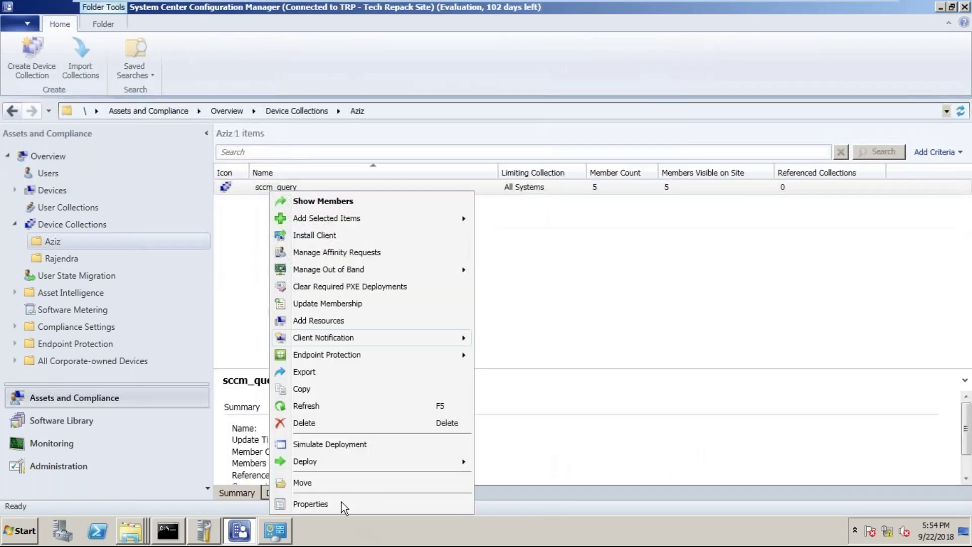
click(343, 504)
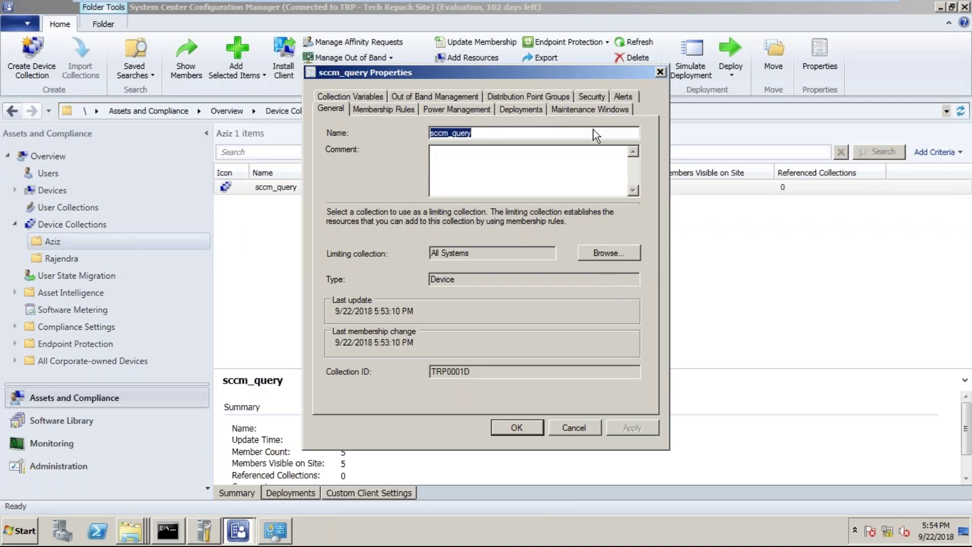
click(576, 429)
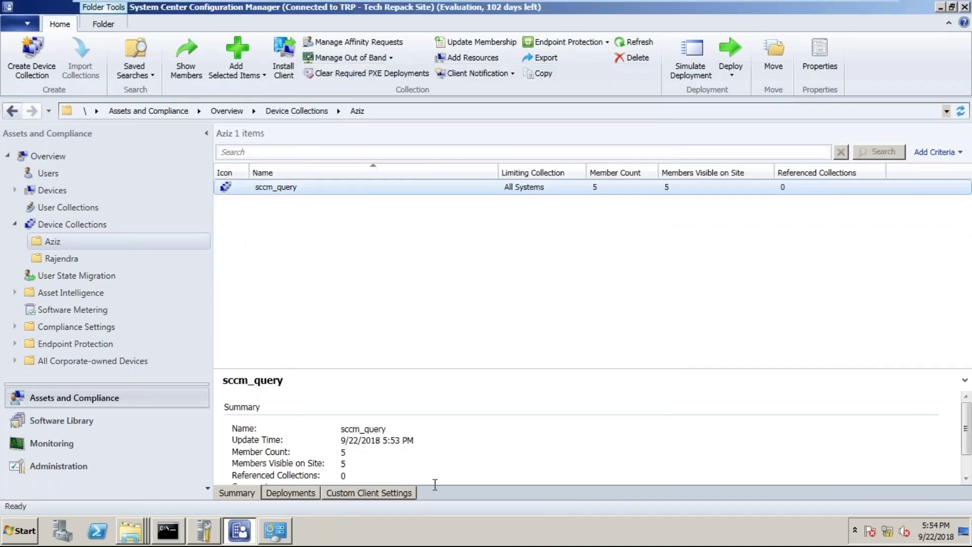
Open the query rule in the sccm_query collection's membership rules and show its statement as editable WQL text.
right_click(267, 186)
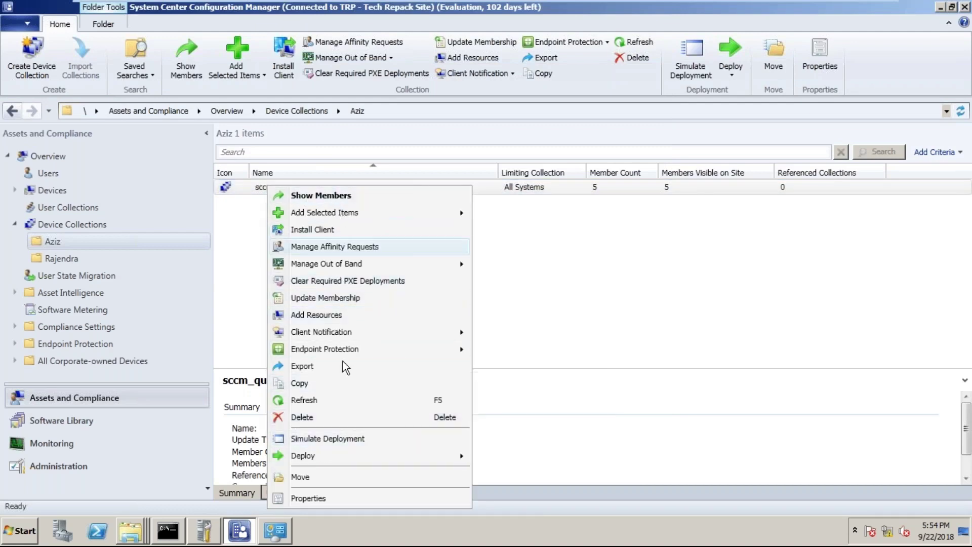
click(310, 499)
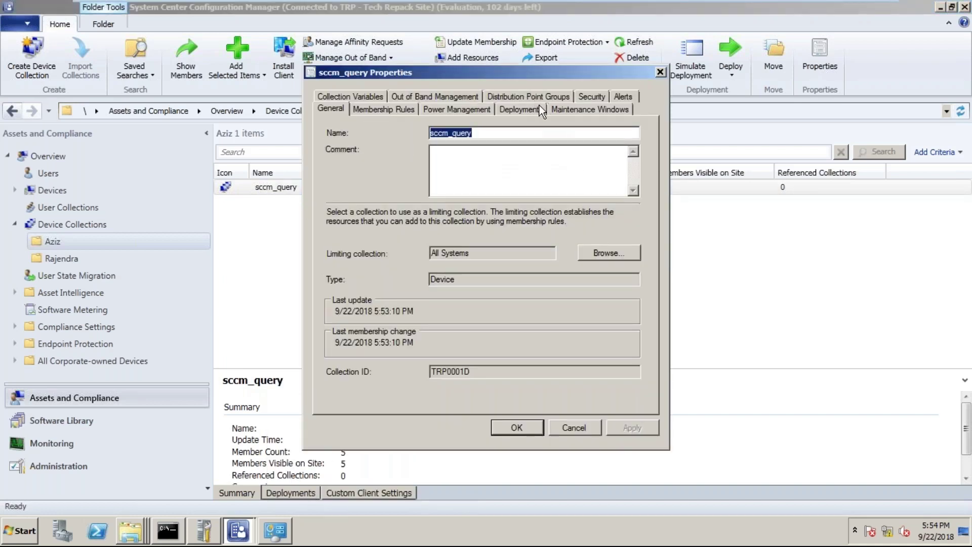
click(606, 253)
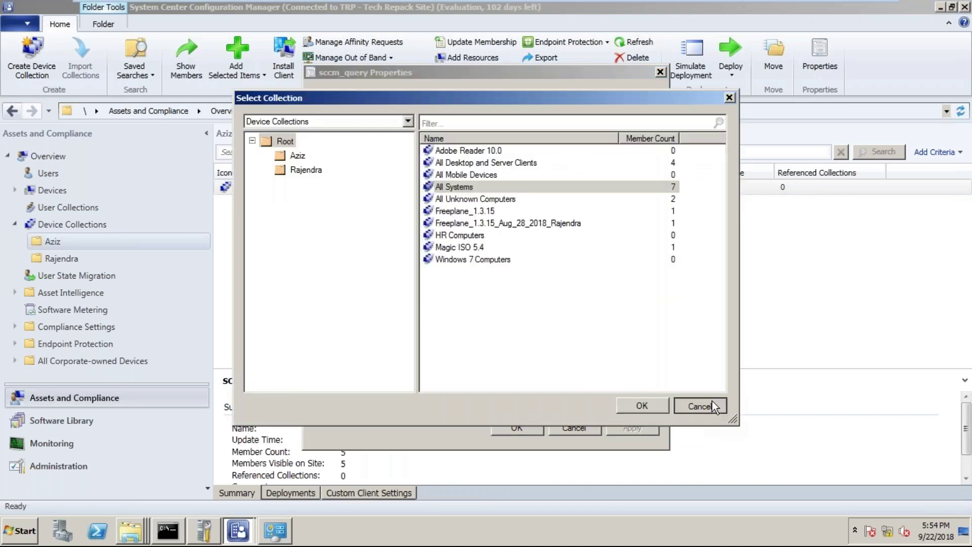
click(700, 405)
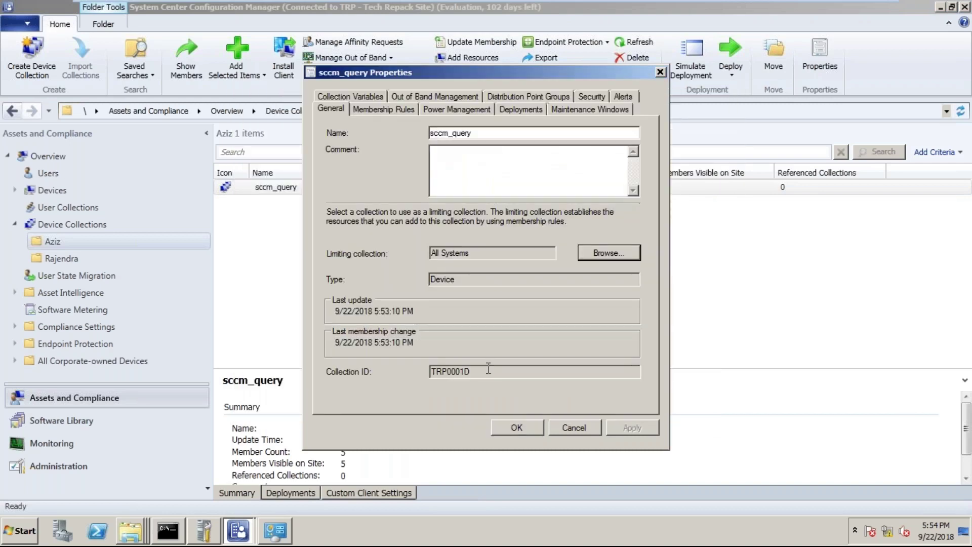
click(370, 106)
click(462, 232)
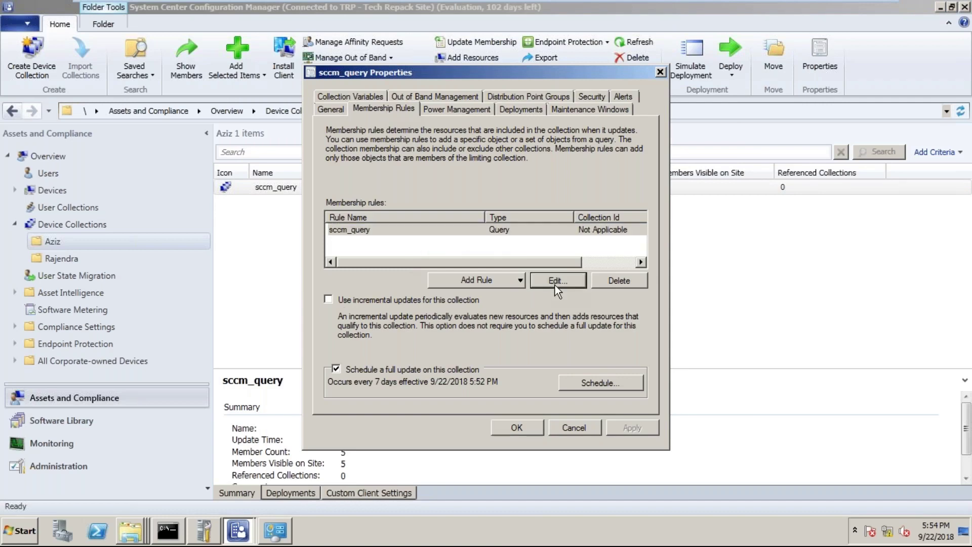
click(555, 283)
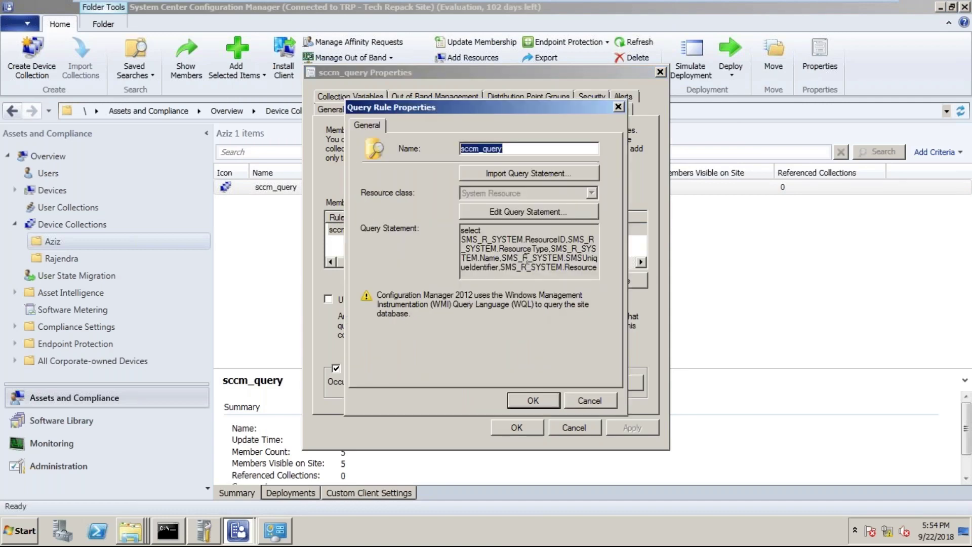
click(508, 213)
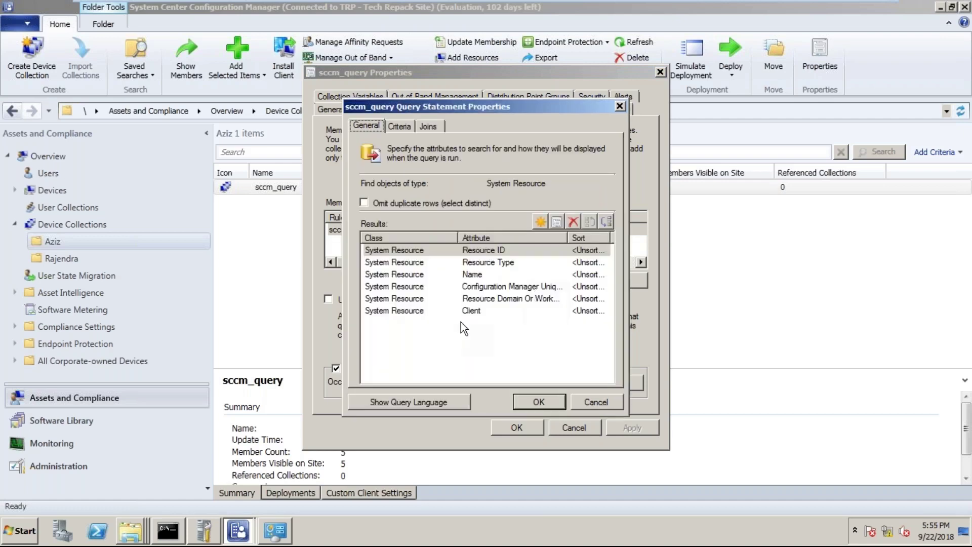
click(424, 403)
click(430, 310)
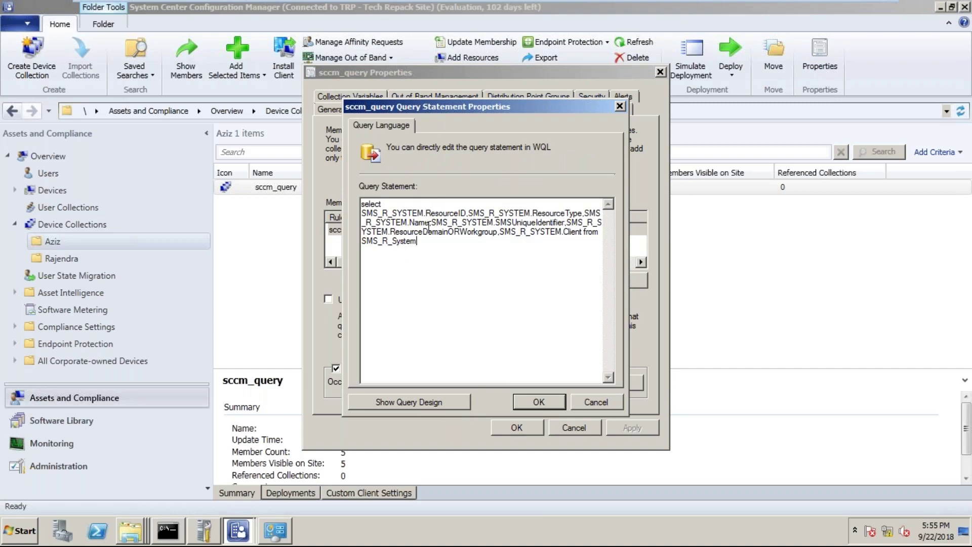
Copy SMS_R_SYSTEM.Name from the query statement and append "where" to the end of the statement.
drag(430, 223, 358, 222)
click(357, 223)
drag(587, 216, 427, 223)
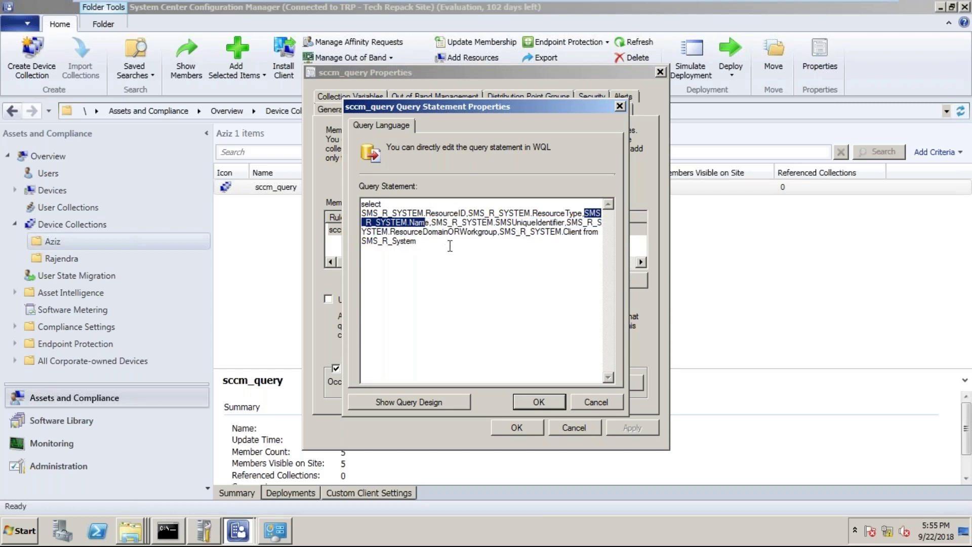
right_click(422, 222)
click(463, 256)
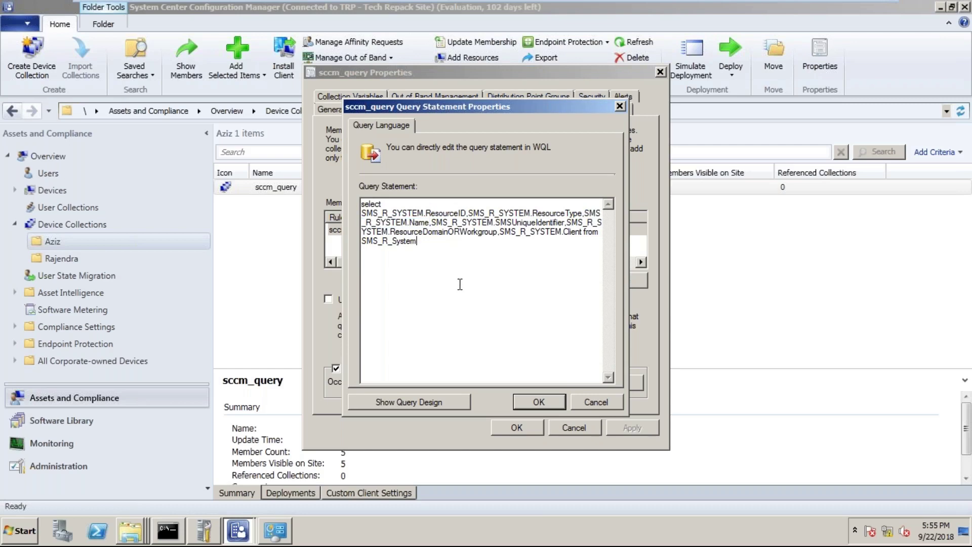
text(where)
Open Notepad and paste the copied SMS_R_SYSTEM.Name attribute into the blank document.
drag(470, 250, 343, 215)
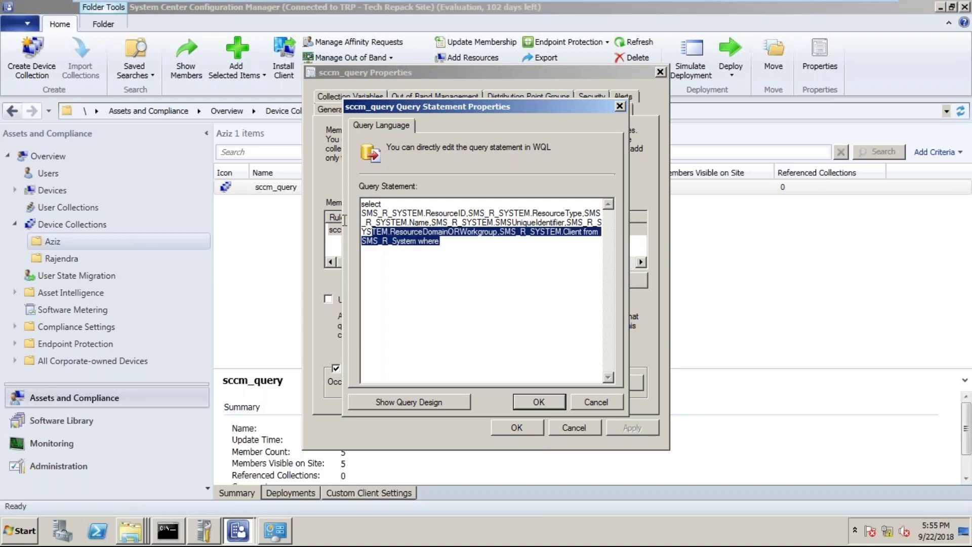
key(super+r)
text(notepad)
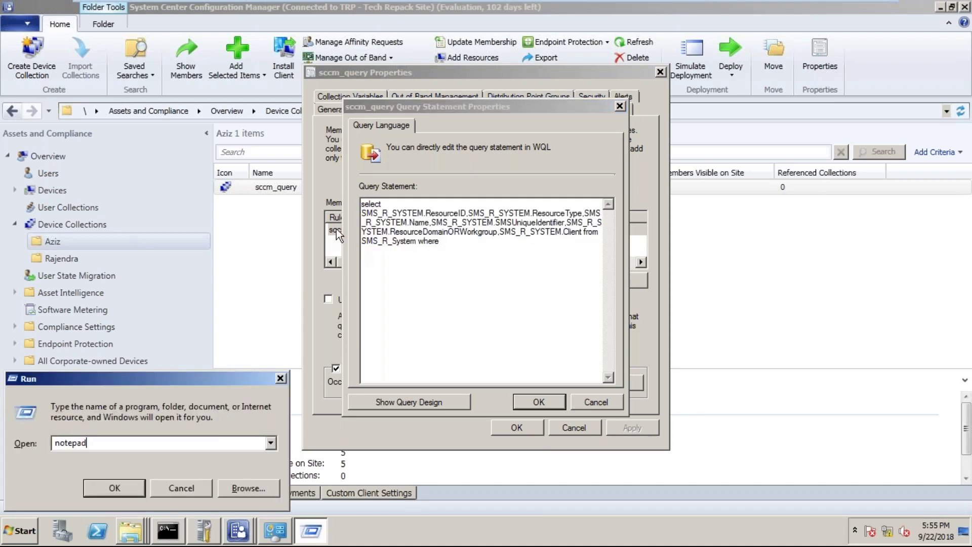
key(Return)
key(ctrl+v)
Copy the whole query statement into Notepad, below the SMS_R_SYSTEM.Name line.
key(alt+Tab)
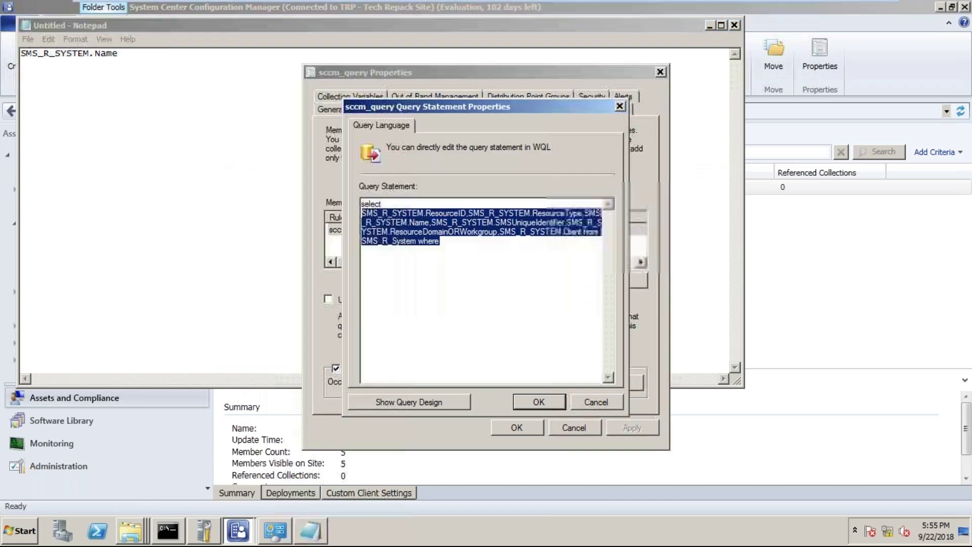
click(208, 68)
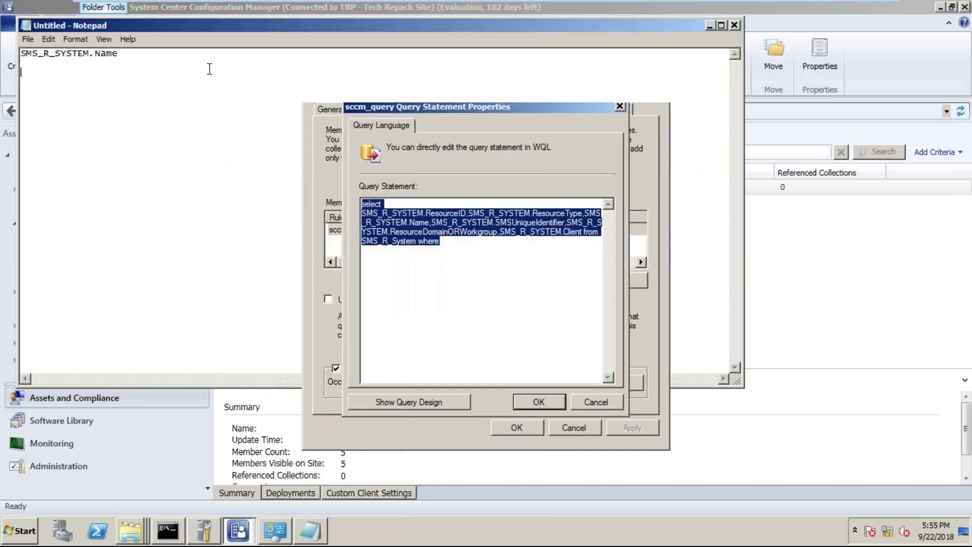
key(ctrl+v)
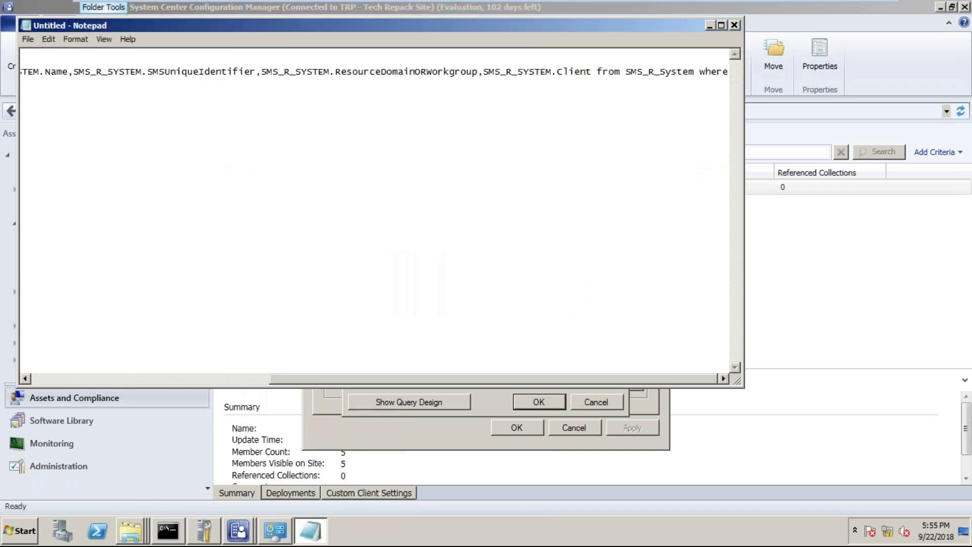
key(Home)
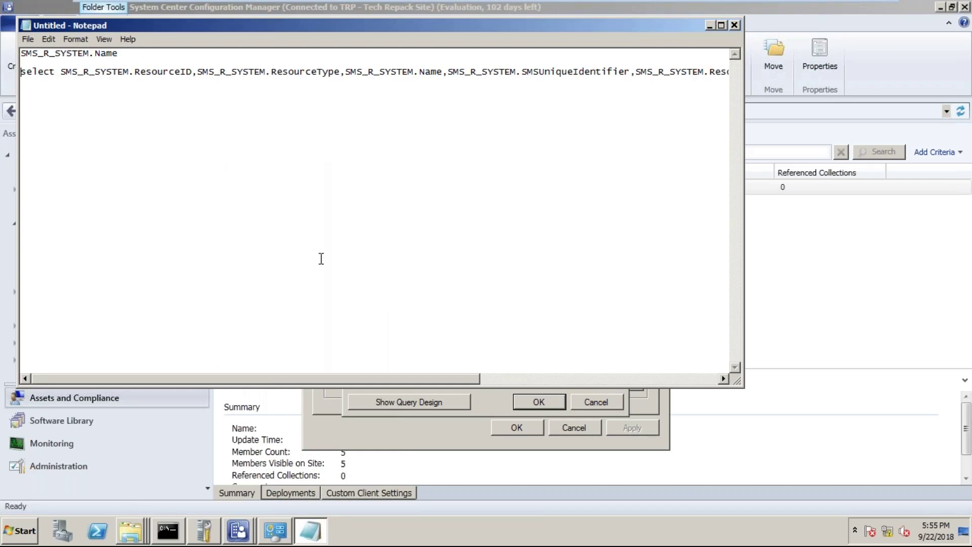
Copy SMS_R_SYSTEM.Name from Notepad and append it after "where" in the sccm_query query statement.
click(424, 430)
click(456, 245)
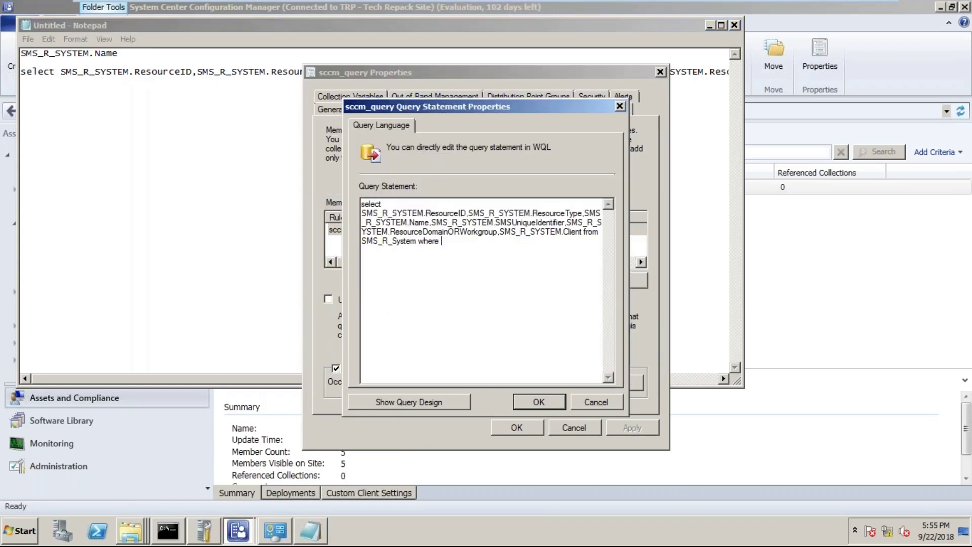
drag(137, 56, 15, 54)
key(ctrl+c)
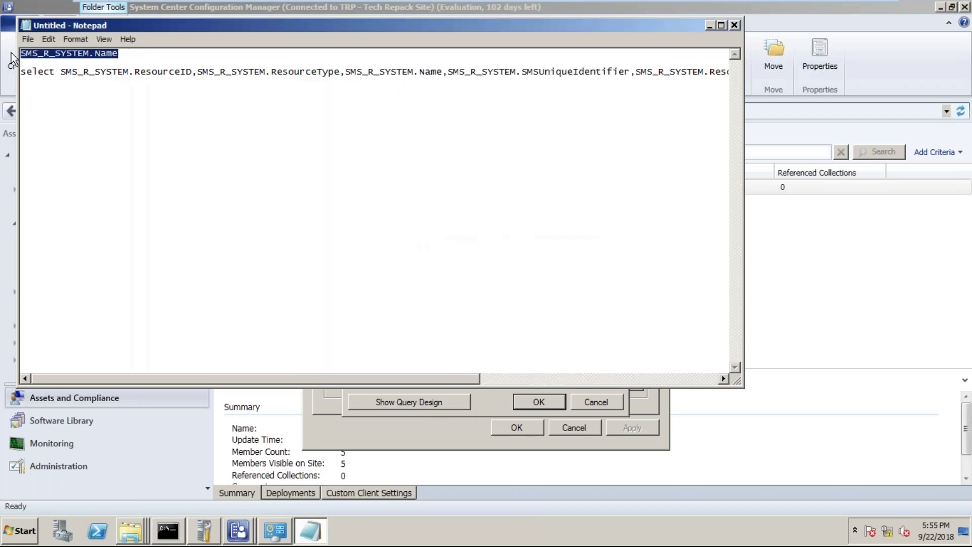
click(478, 302)
key(ctrl+v)
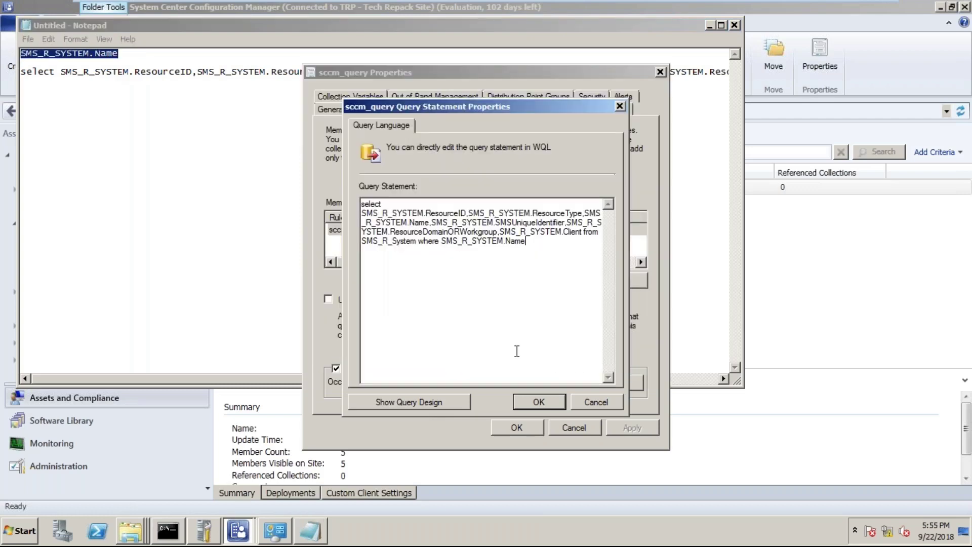
Complete the query condition with like '%appv%' and accept the edited statement.
text(like)
text('app)
key(BackSpace)
key(BackSpace)
key(BackSpace)
text(%appv%')
click(531, 401)
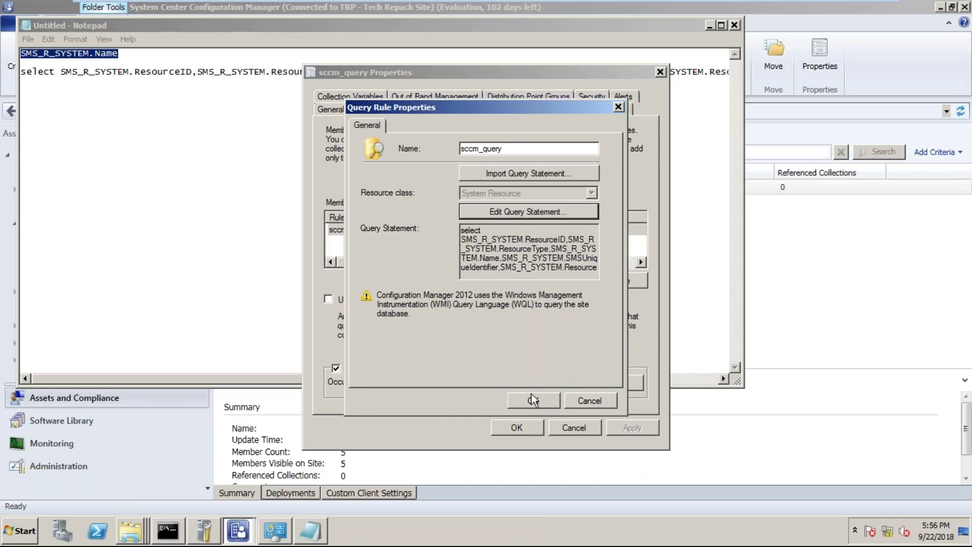
Accept the edited sccm_query query rule, apply it to the collection and close the collection's properties.
click(533, 400)
click(633, 428)
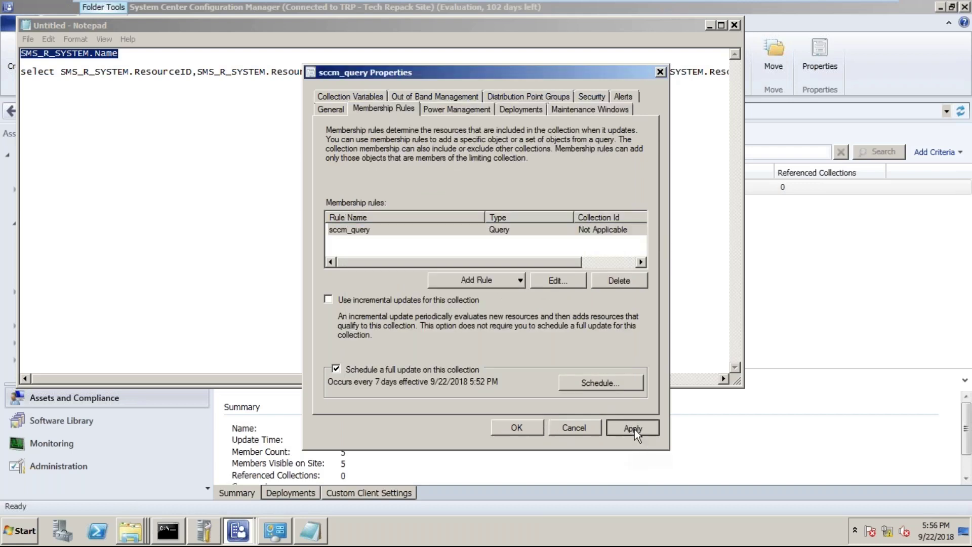
click(525, 428)
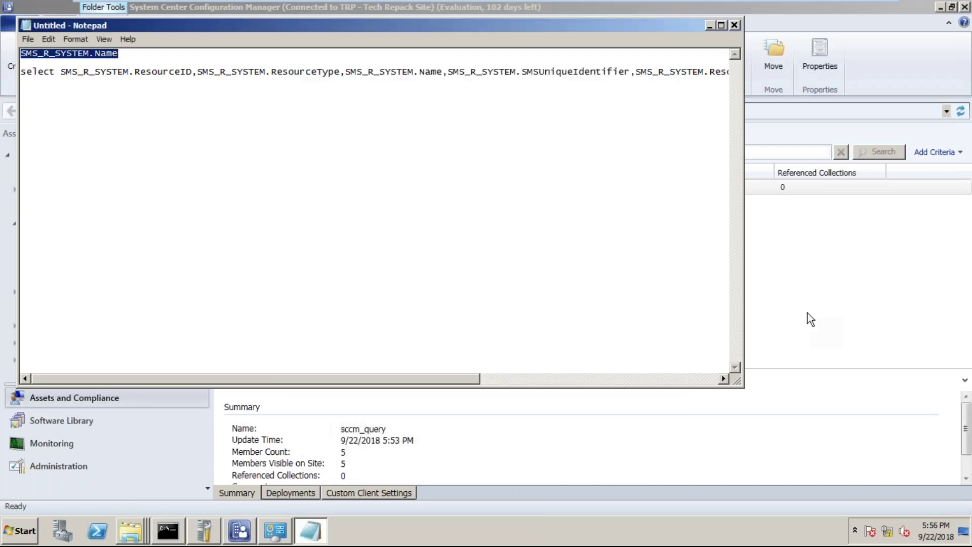
Return to the Configuration Manager console and refresh the sccm_query collection to update its member count.
click(810, 322)
click(270, 192)
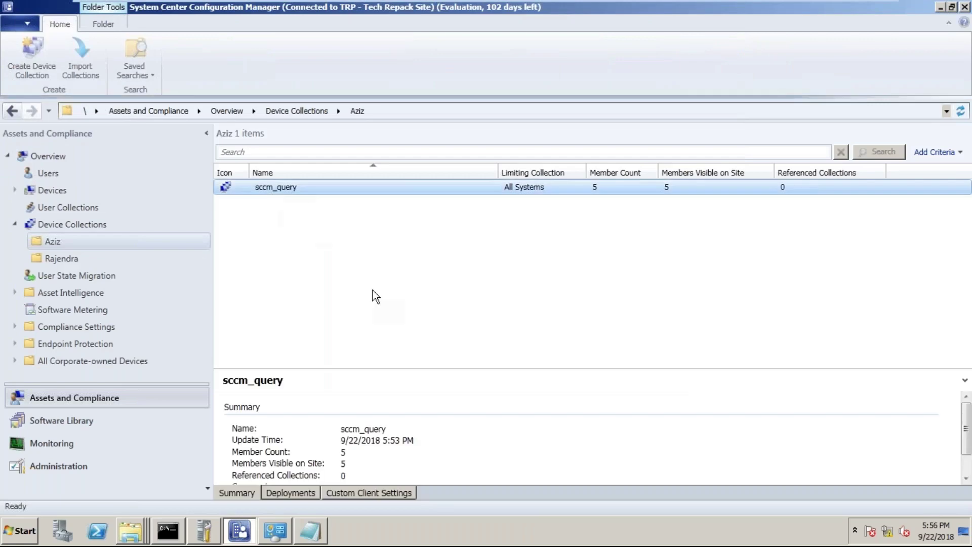
right_click(289, 191)
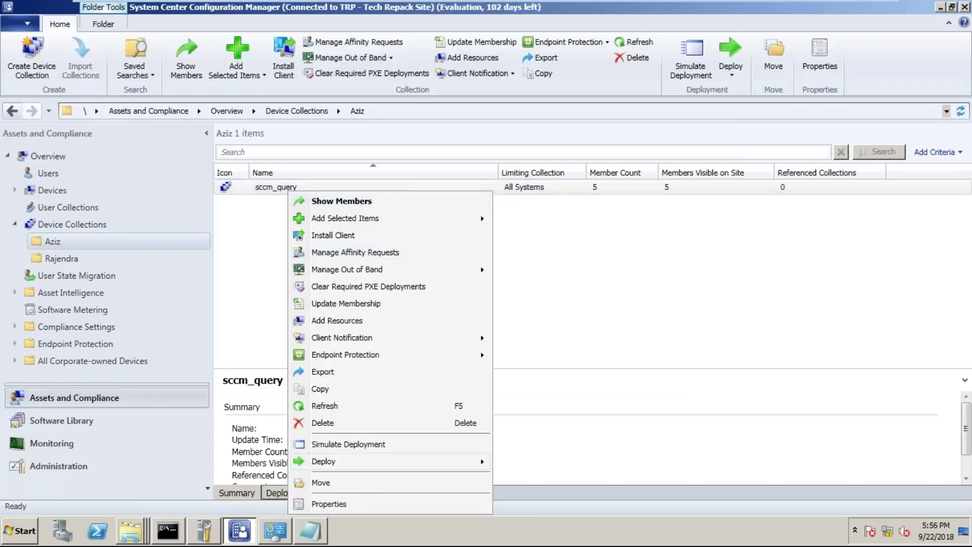
click(339, 405)
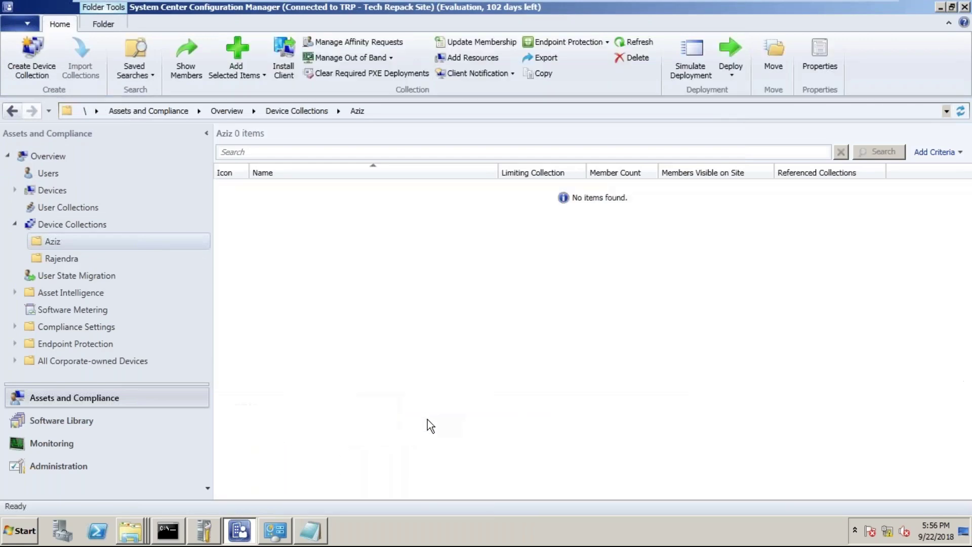
click(625, 42)
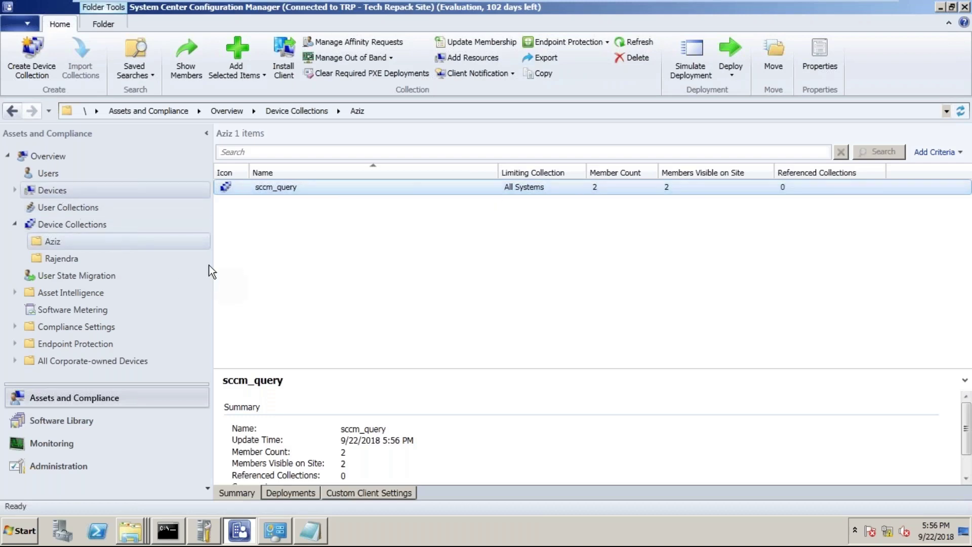
Compare the APPVCLIENT and APPVSVR entries in the Devices list with the sccm_query collection's member count.
key(alt+Left)
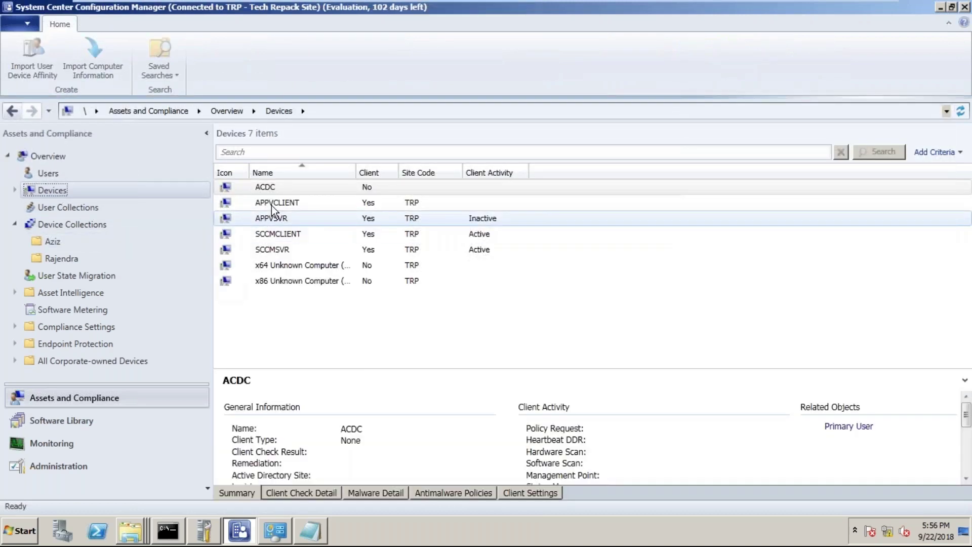
click(271, 204)
click(269, 217)
click(272, 198)
key(Down)
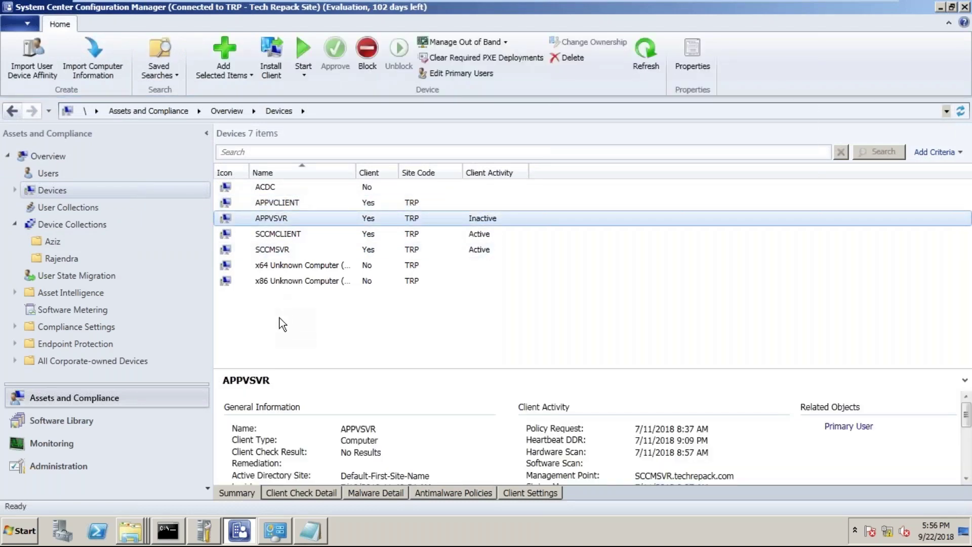
click(30, 242)
click(302, 186)
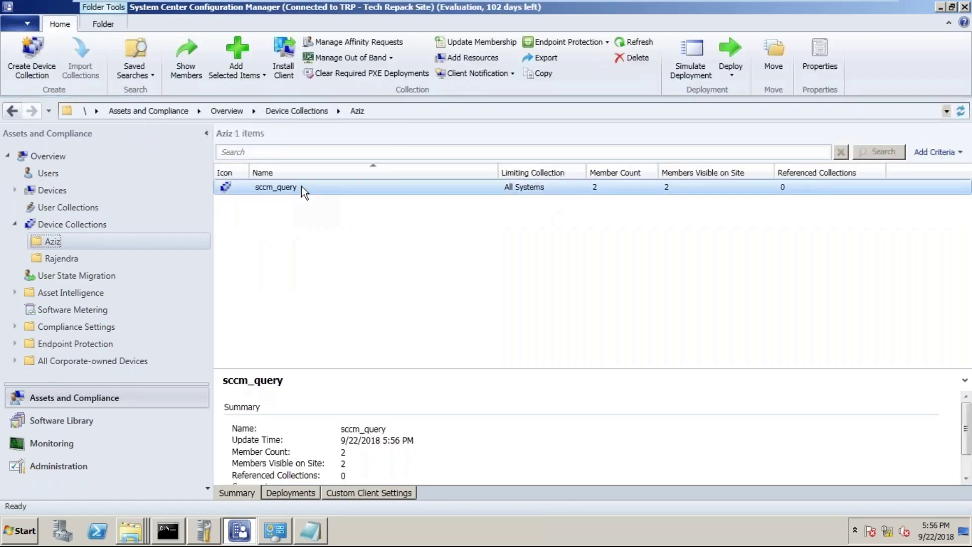
click(41, 187)
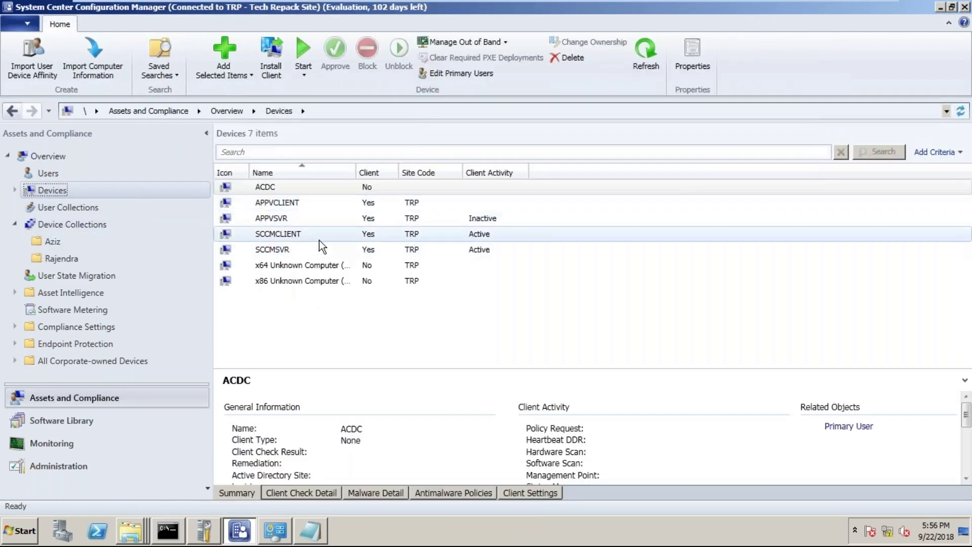
click(275, 204)
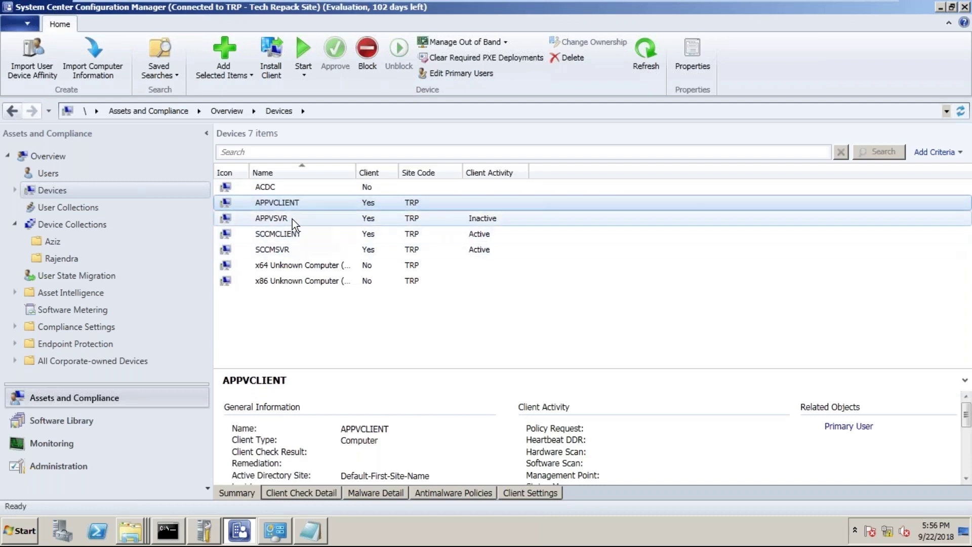
Examine the appv name condition in the sccm_query rule's query statement and close the properties without saving.
click(55, 243)
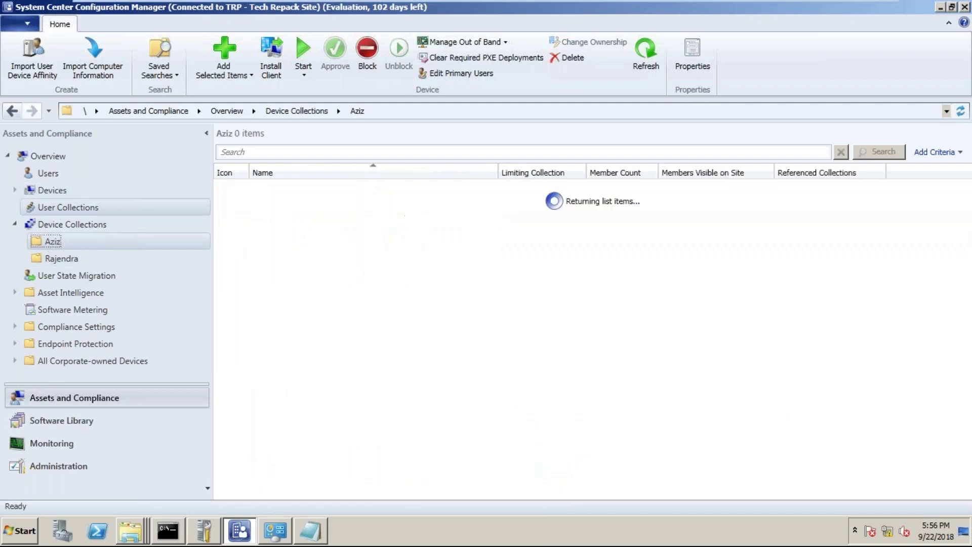
right_click(274, 185)
click(338, 497)
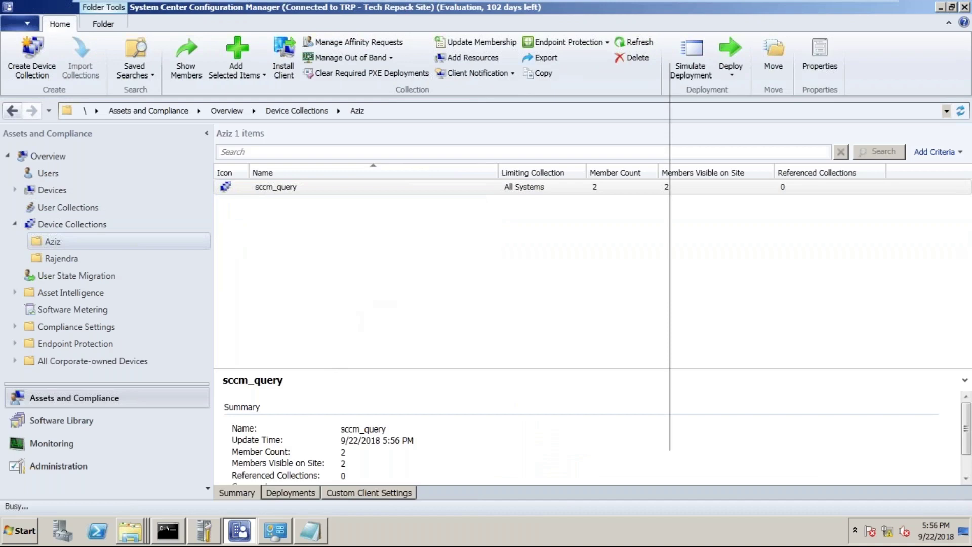
click(383, 108)
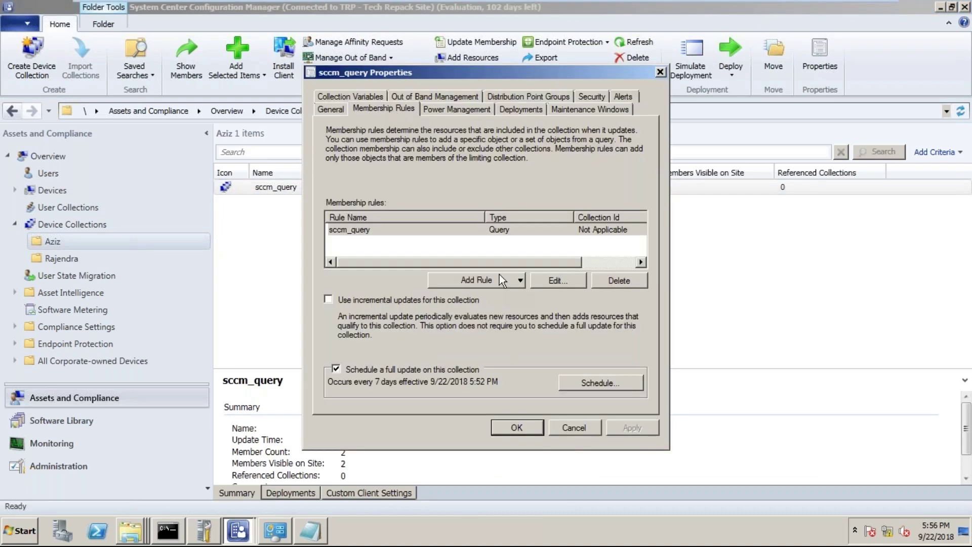
click(554, 280)
drag(541, 258, 585, 275)
click(549, 281)
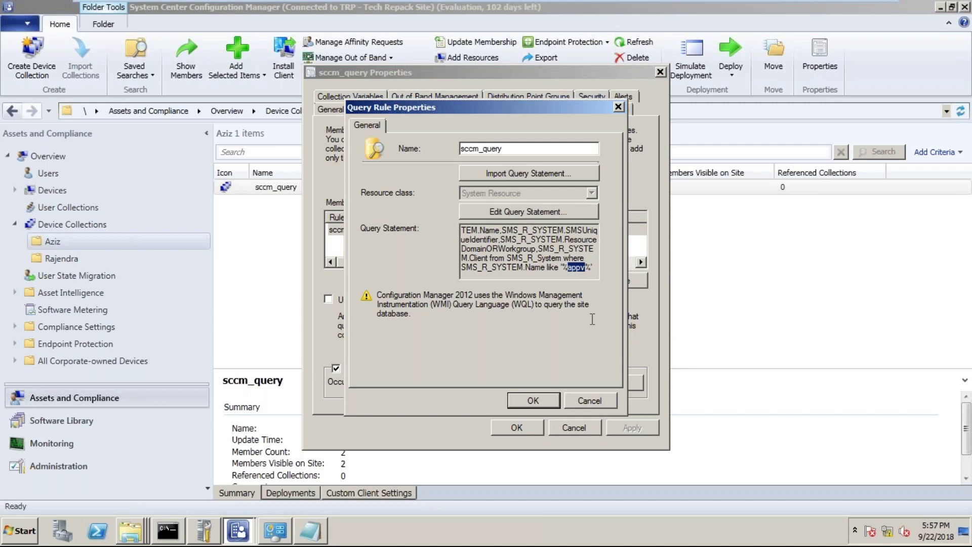
click(589, 400)
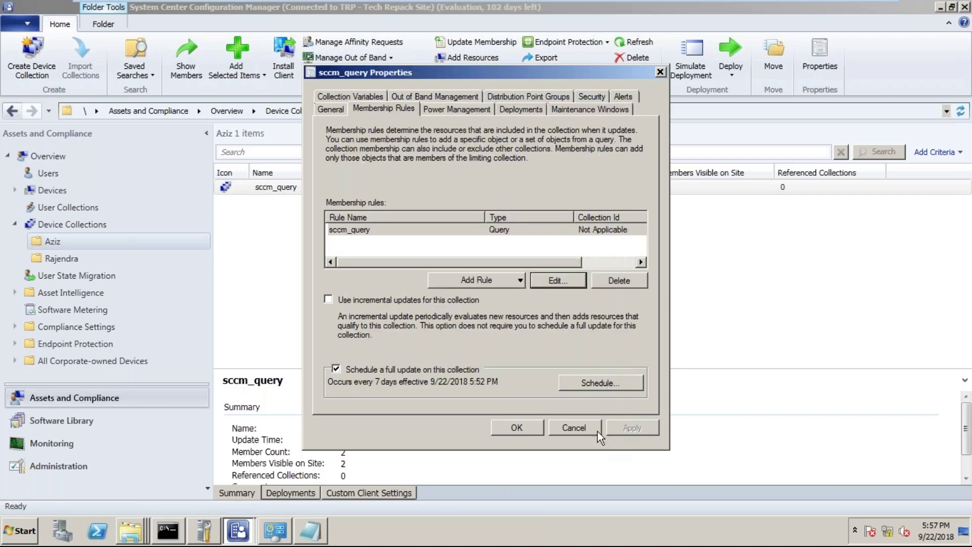
click(591, 425)
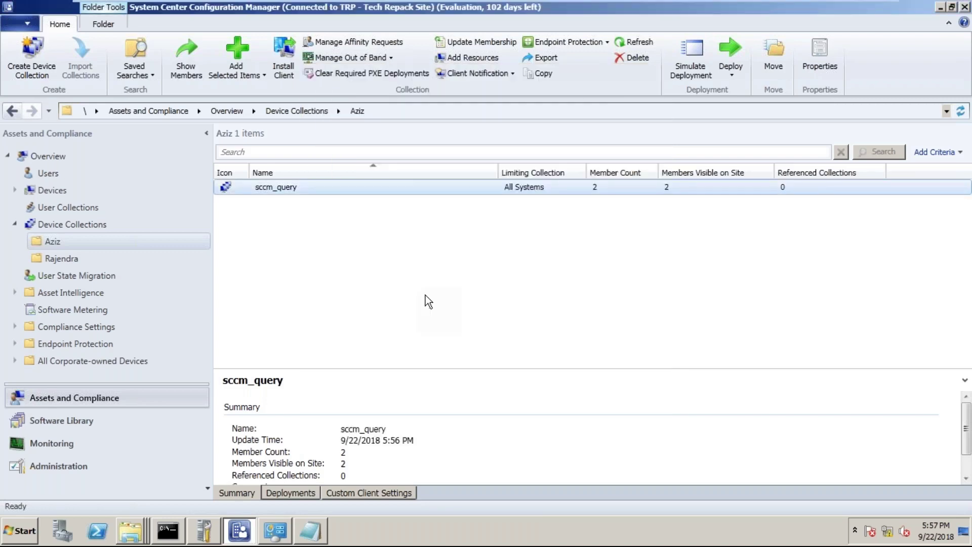
click(272, 188)
click(281, 252)
click(272, 186)
right_click(296, 186)
click(66, 226)
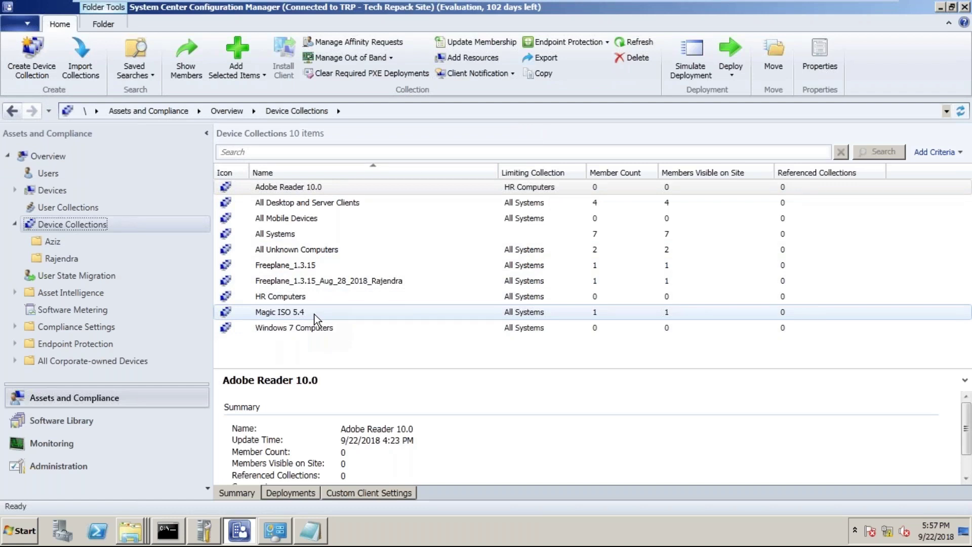
Open the query statement of the sccm_query membership rule and examine its result attributes, including Client.
click(53, 241)
click(267, 189)
right_click(265, 187)
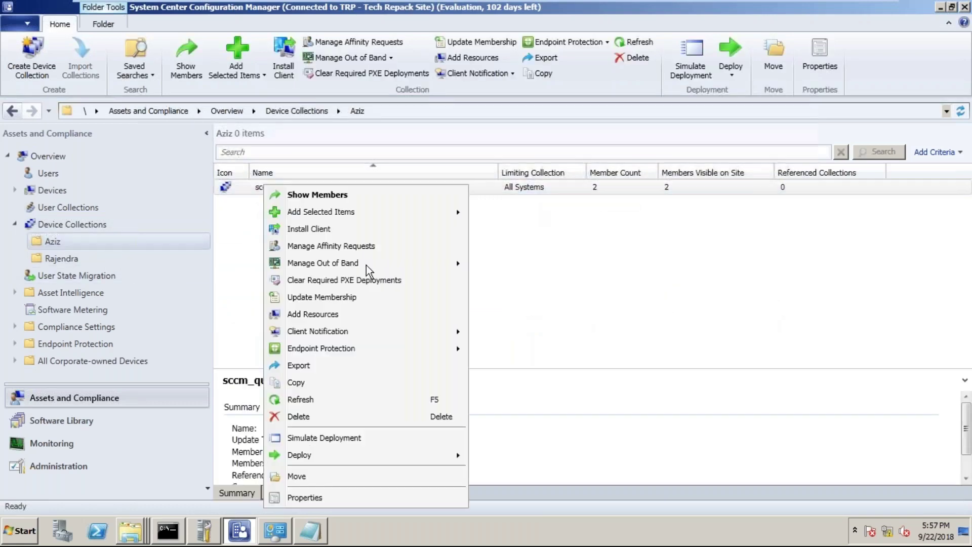
click(307, 495)
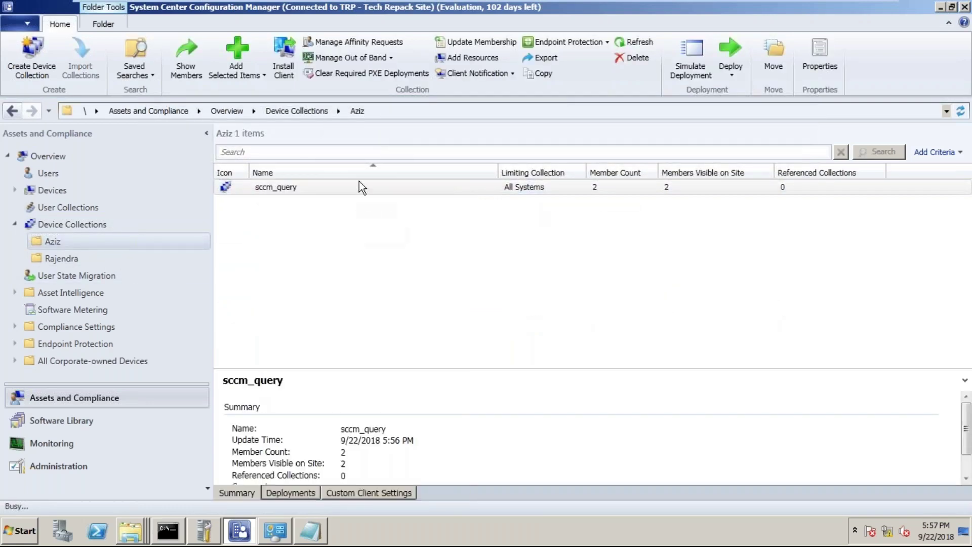
click(395, 111)
click(556, 280)
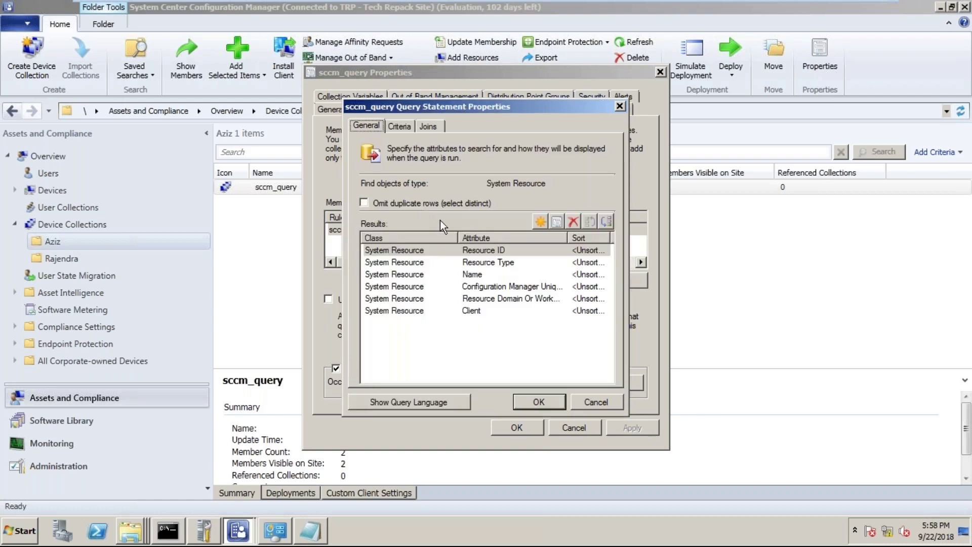
click(441, 310)
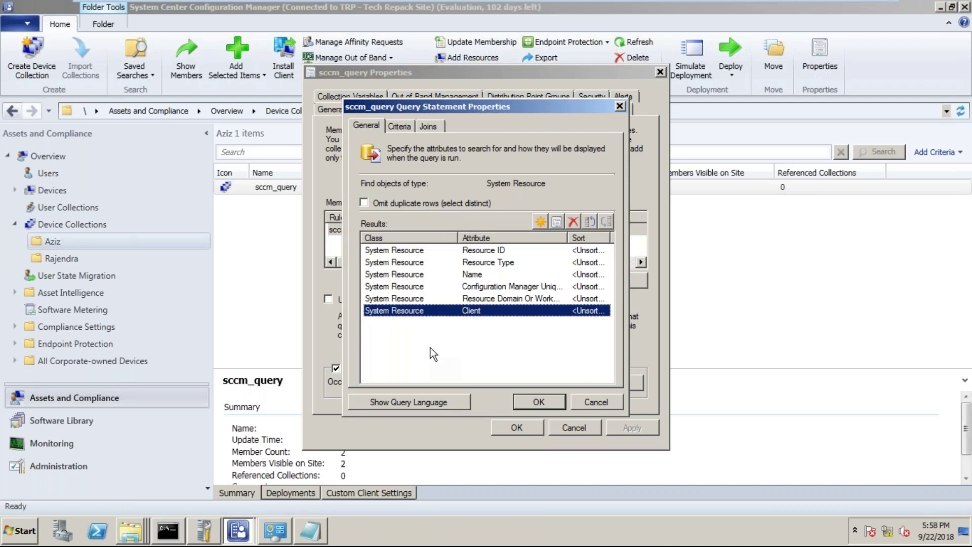
Browse the System Resource attributes available as query results, try Client Version, and close all the collection's property dialogs without saving.
click(539, 223)
click(582, 205)
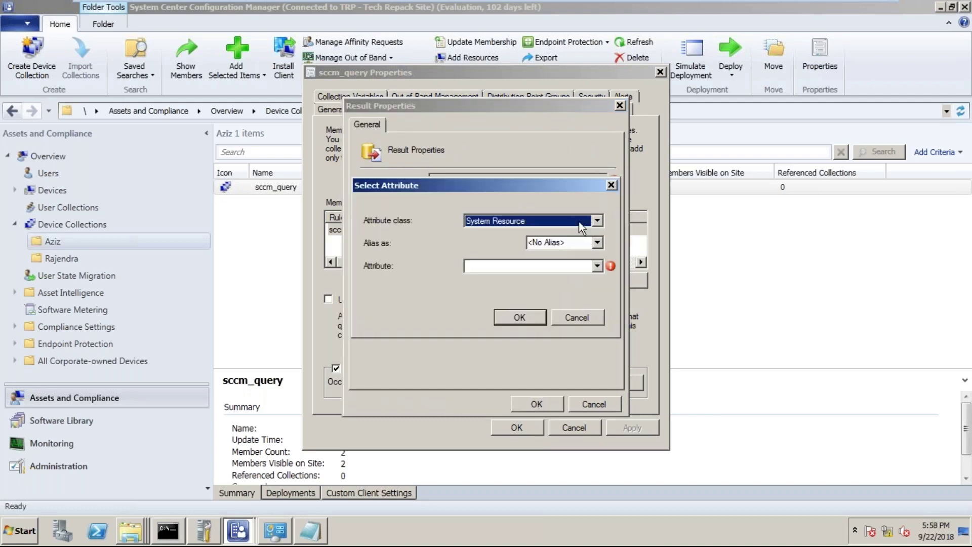
click(584, 265)
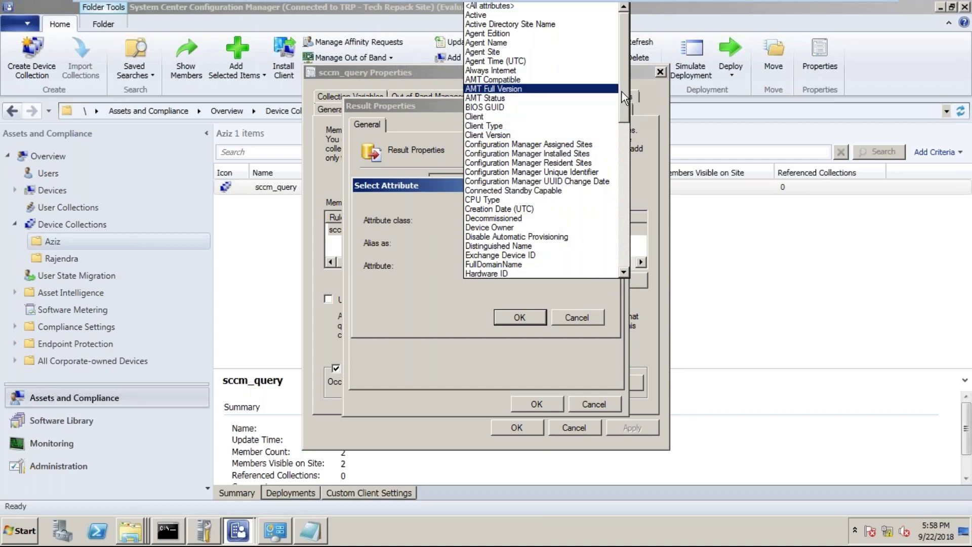
drag(622, 92, 612, 239)
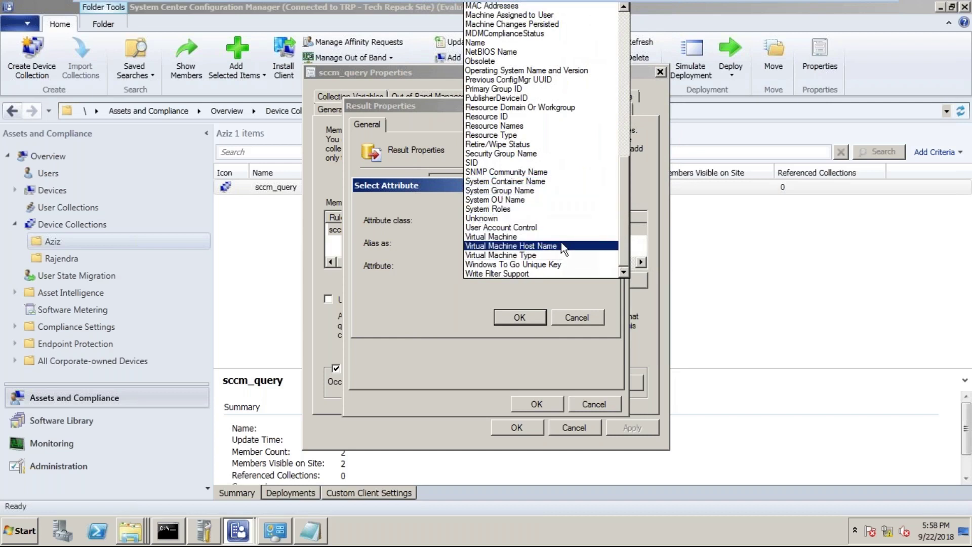
scroll(561, 242, up, 3)
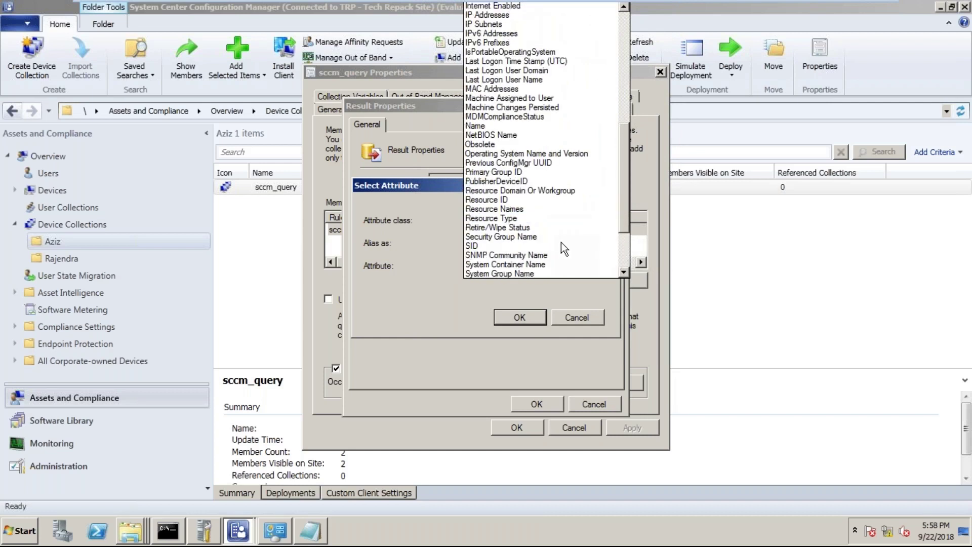
scroll(561, 242, up, 7)
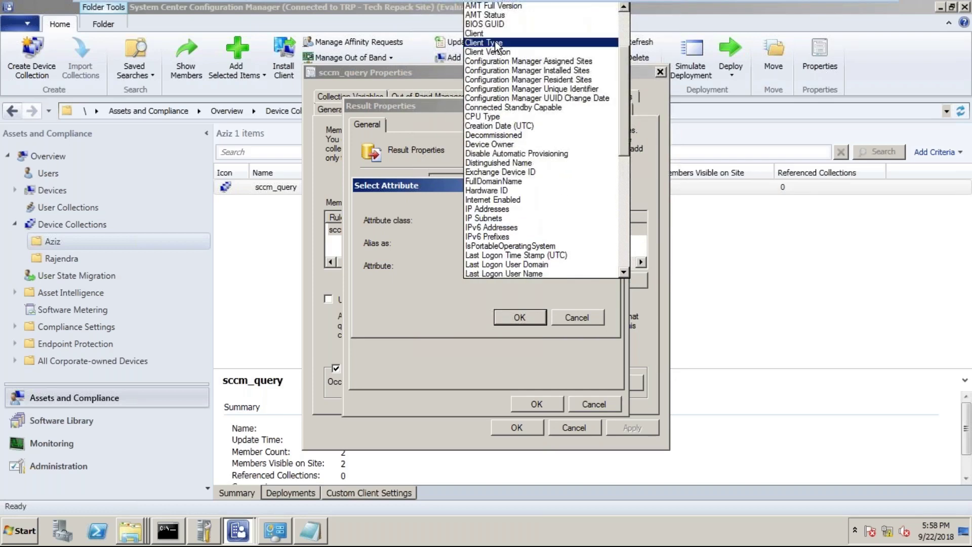
click(495, 52)
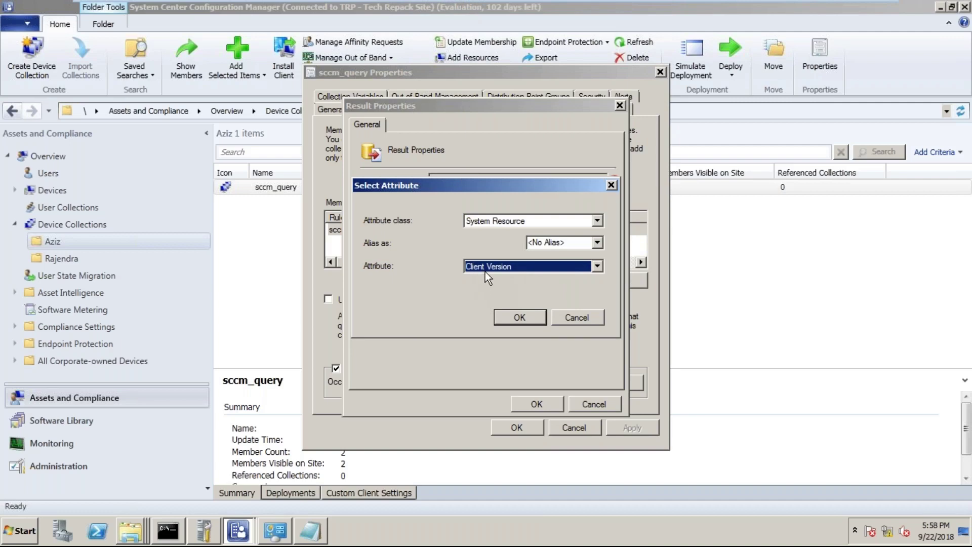
click(577, 319)
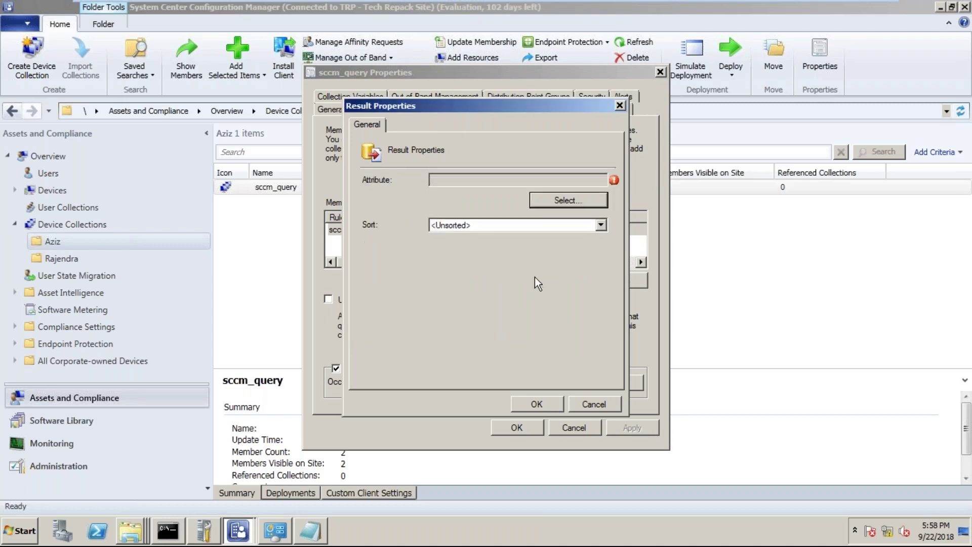
click(595, 404)
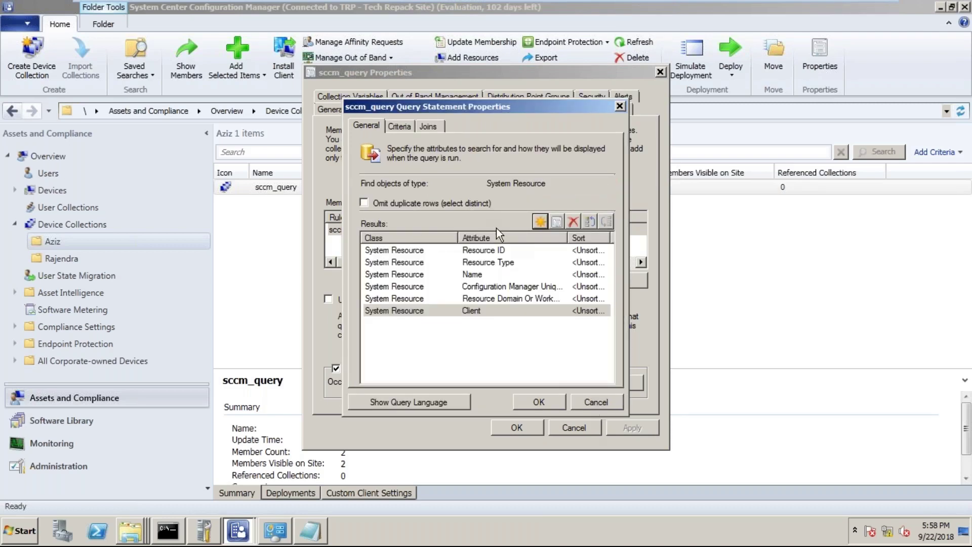
click(607, 408)
click(610, 400)
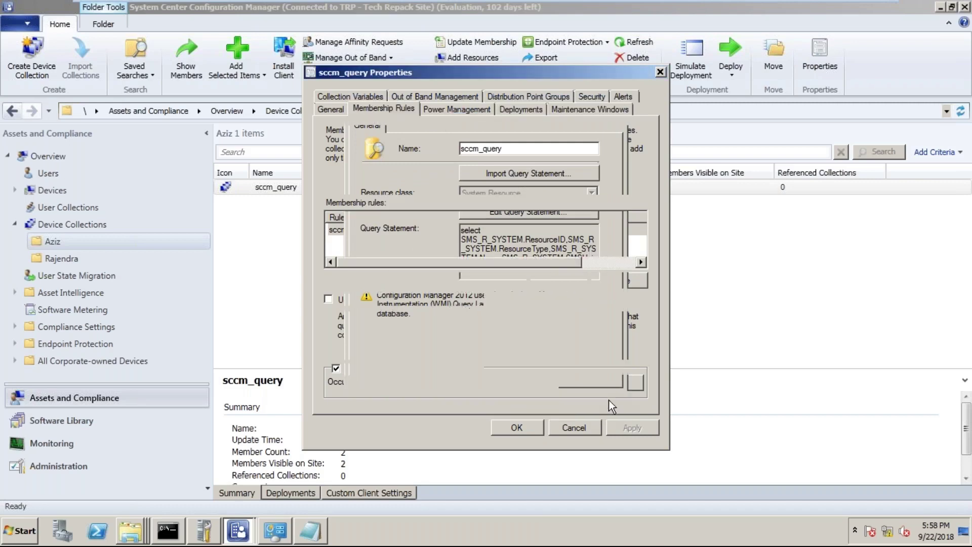
click(587, 427)
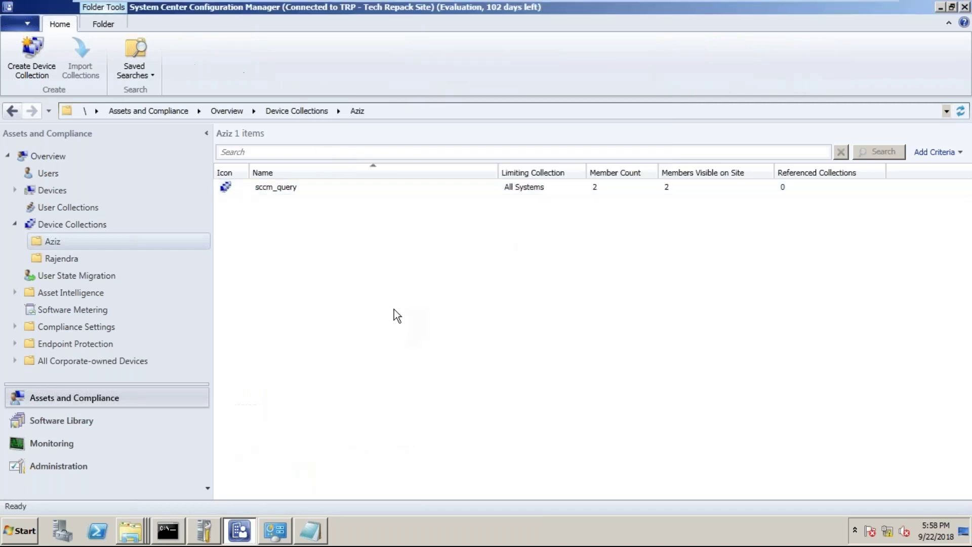
Review the Devices list, the sccm_query collection and the VLC_Media_Player_2.2.2_22/09/2018 collection's folder.
click(48, 203)
click(48, 195)
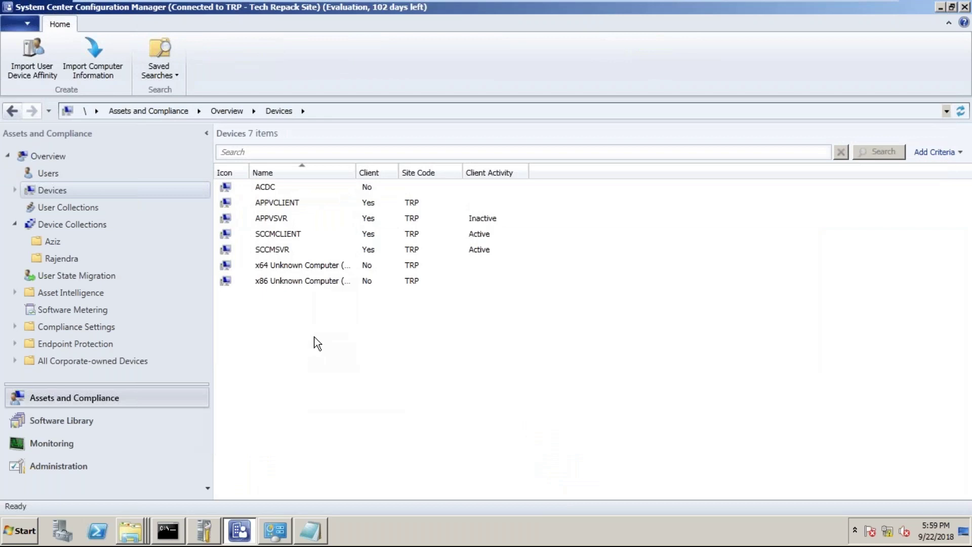
click(52, 242)
click(257, 192)
click(63, 259)
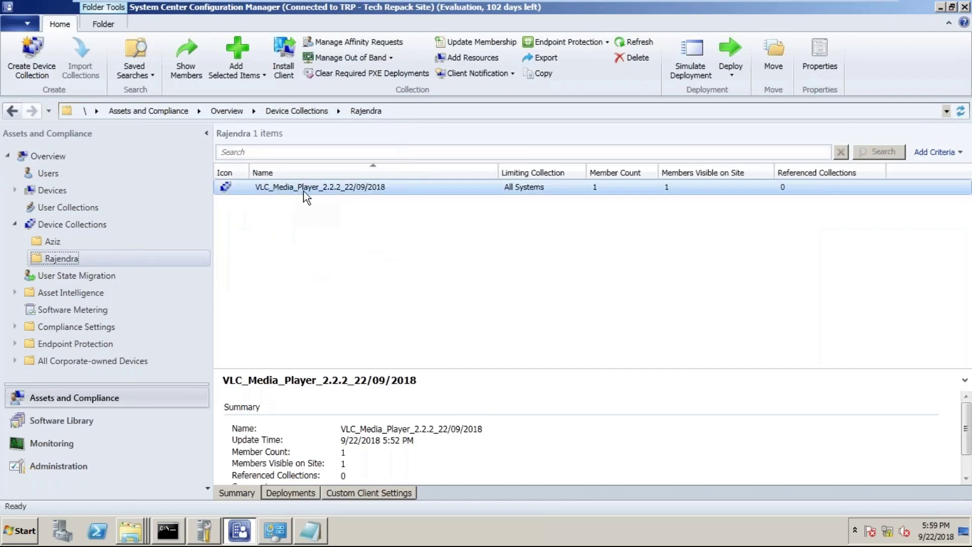
Leave the virtual machine for SCCM Class Notes.txt in Notepad and review the steps for creating an SCCM package.
mouse_move(847, 7)
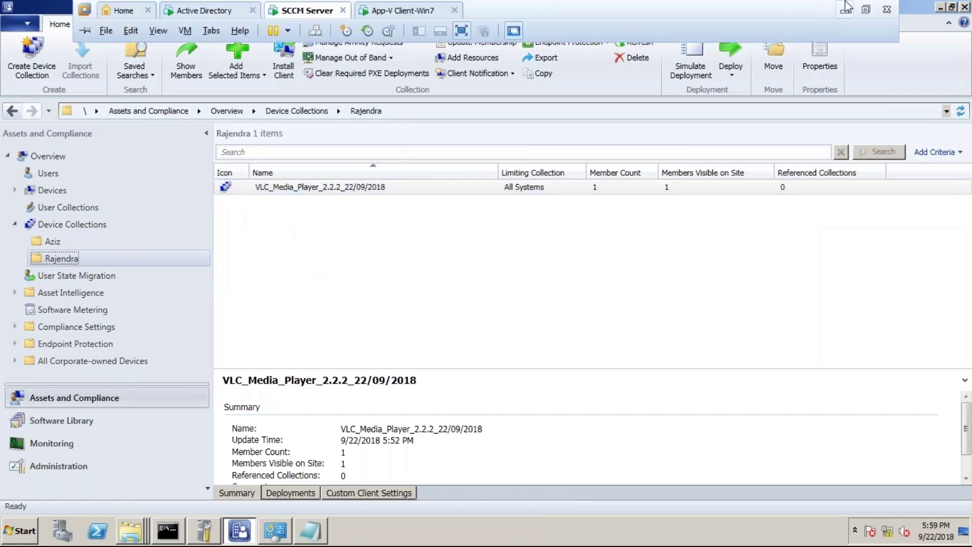
click(845, 10)
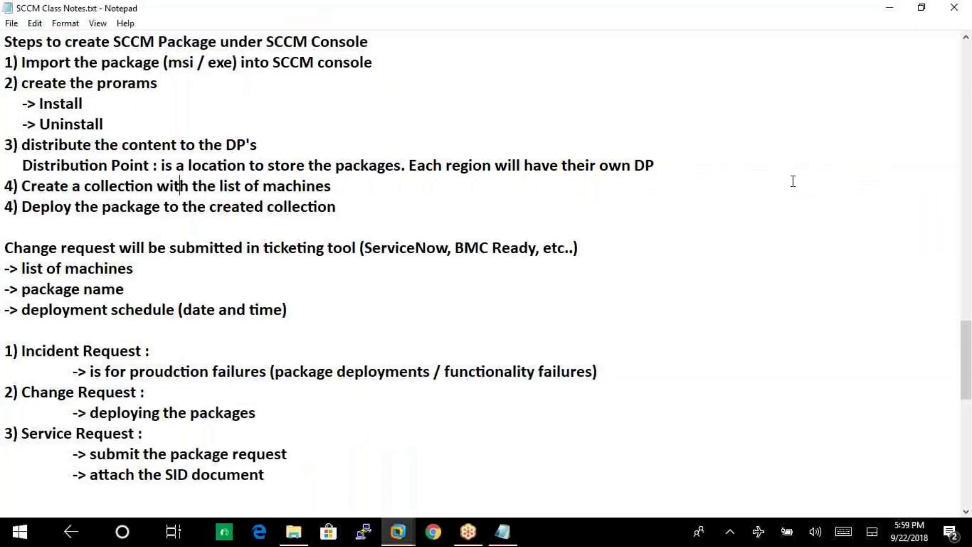
scroll(287, 346, down, 1)
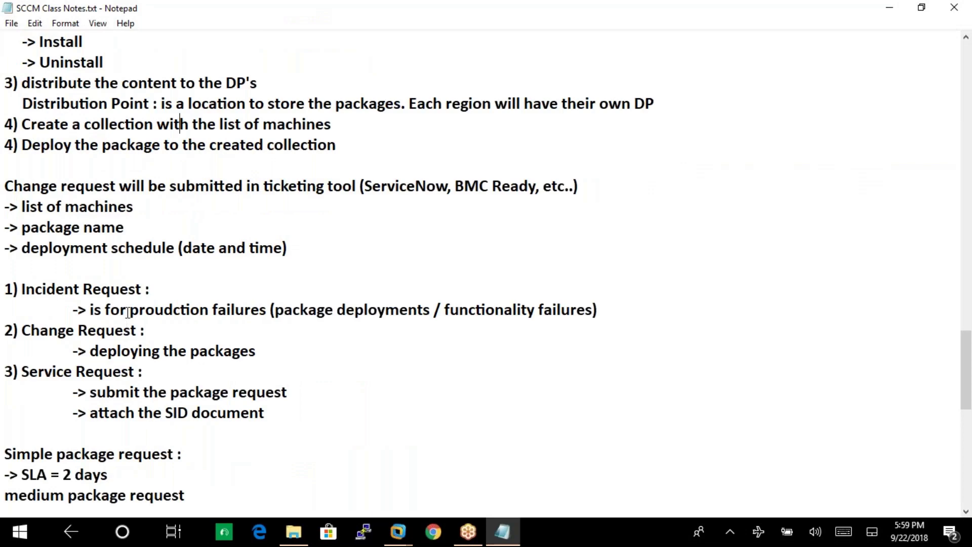
scroll(128, 311, down, 1)
scroll(129, 311, down, 6)
scroll(121, 311, up, 10)
scroll(108, 317, up, 1)
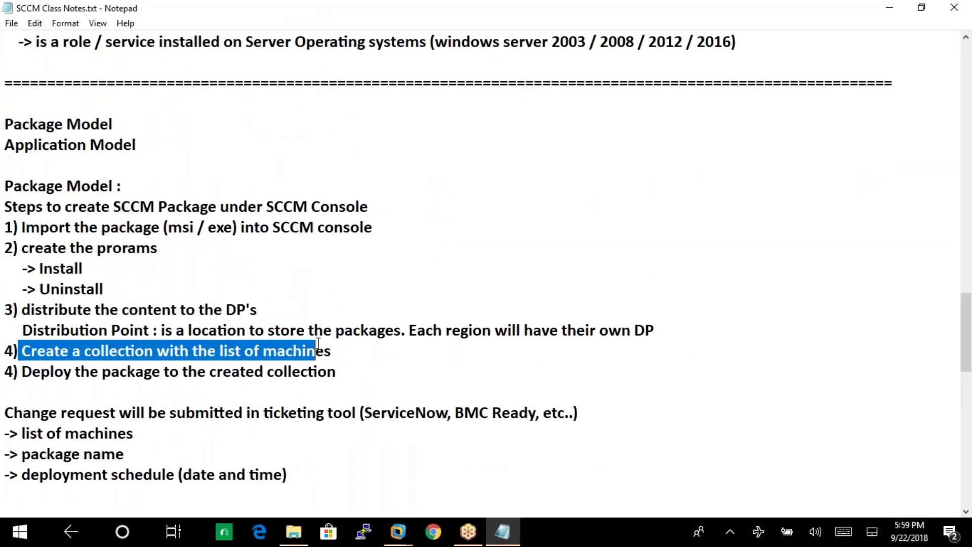